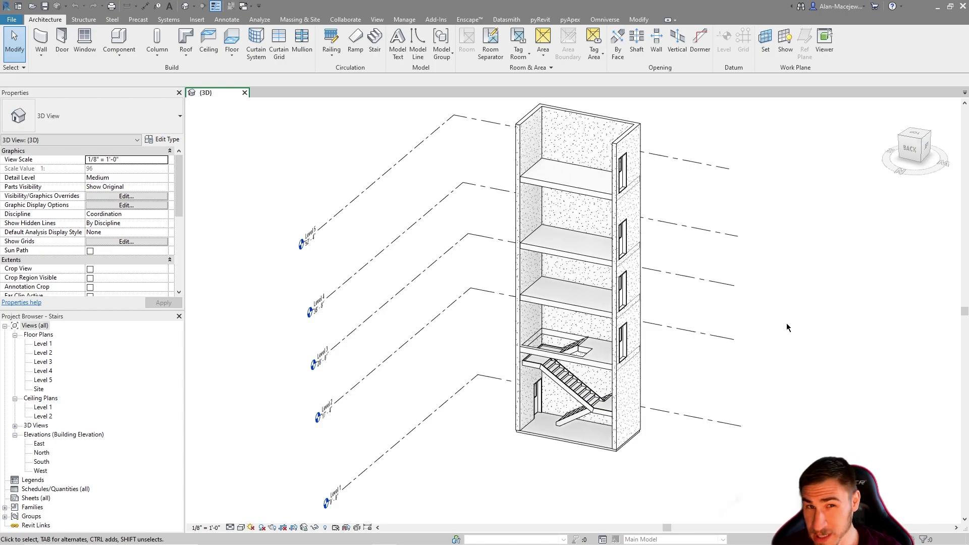
- Inspect the 3D stair tower and check the shaft opening above the stair
{"action": "mouse_move", "coordinate": [766, 379]}
{"action": "middle_mouse_down", "text": "shift"}
{"action": "mouse_move", "coordinate": [743, 347]}
{"action": "mouse_move", "coordinate": [727, 353]}
{"action": "middle_mouse_up", "text": "shift"}
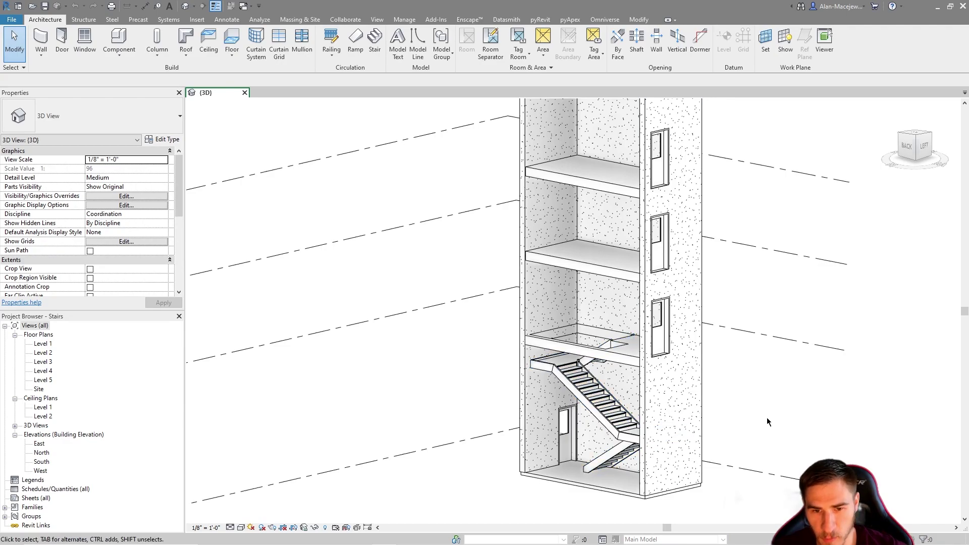
{"action": "scroll", "coordinate": [757, 410], "scroll_direction": "up", "scroll_amount": 3}
{"action": "scroll", "coordinate": [730, 344], "scroll_direction": "up", "scroll_amount": 1}
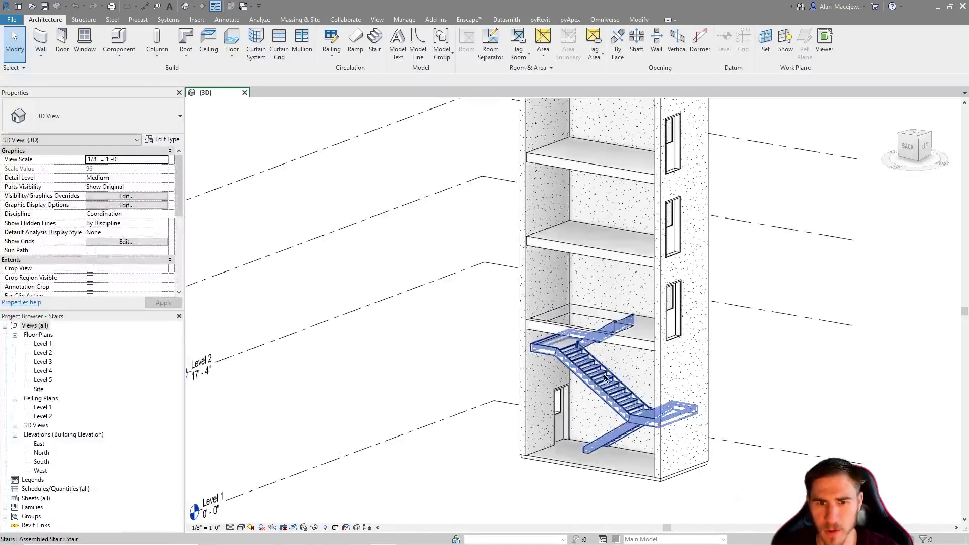
{"action": "scroll", "coordinate": [603, 393], "scroll_direction": "down", "scroll_amount": 1}
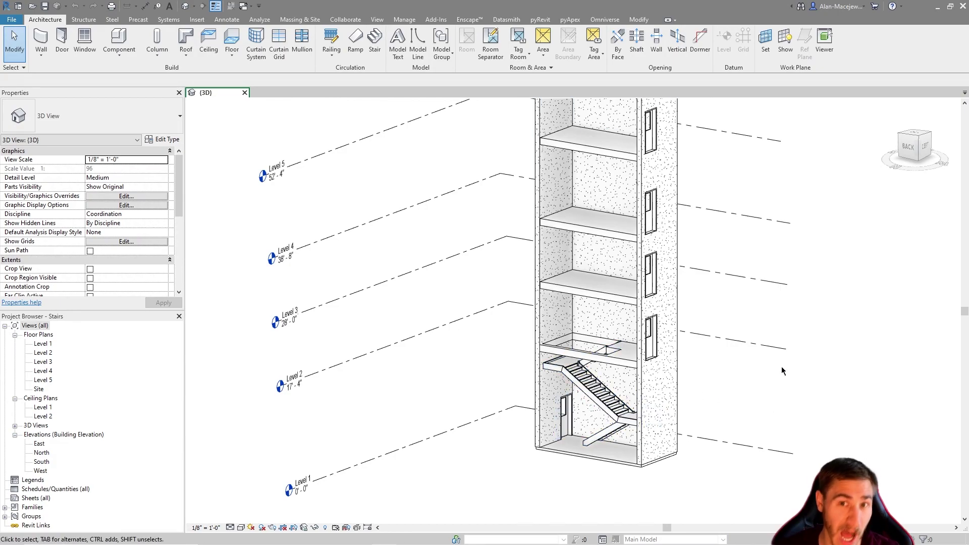
{"action": "scroll", "coordinate": [598, 404], "scroll_direction": "down", "scroll_amount": 1}
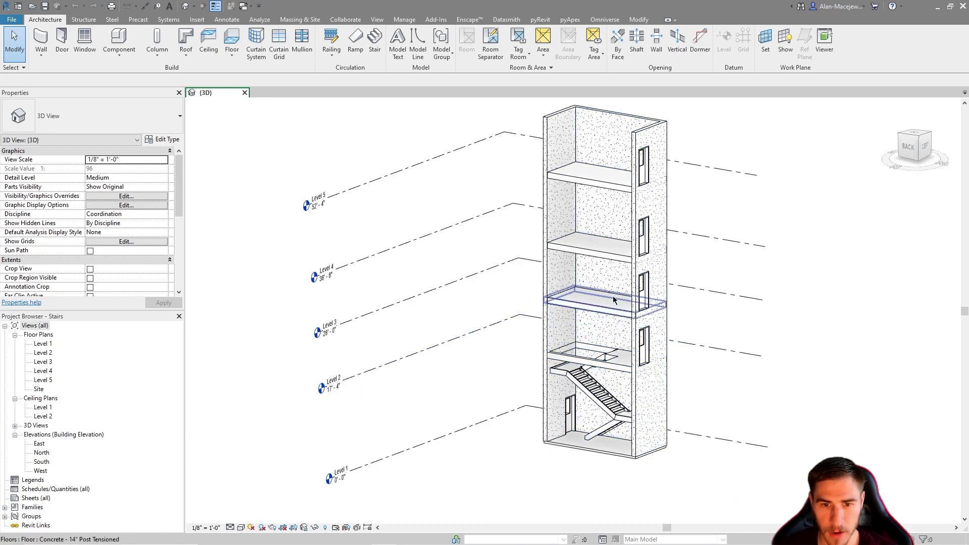
{"action": "scroll", "coordinate": [615, 303], "scroll_direction": "up", "scroll_amount": 2}
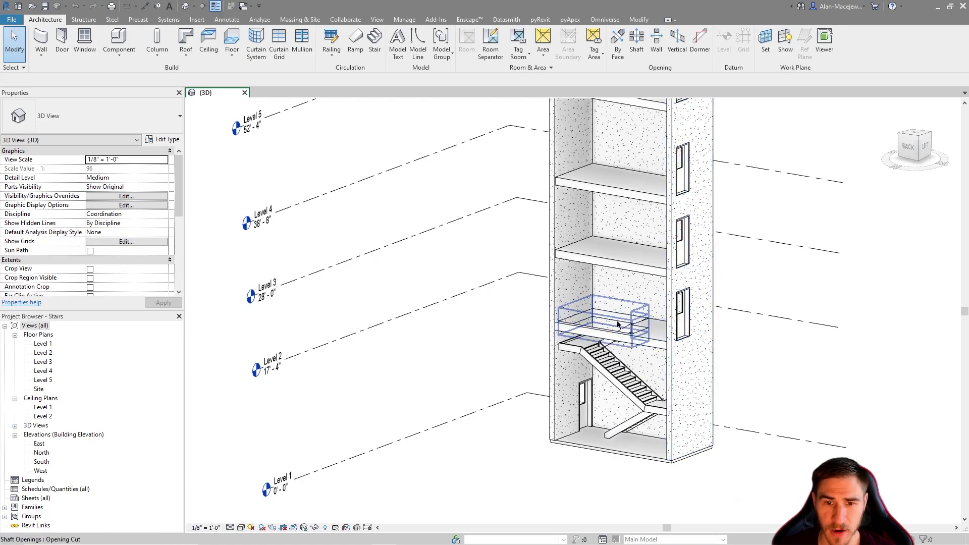
{"action": "left_click", "coordinate": [590, 318]}
{"action": "left_click", "coordinate": [422, 357]}
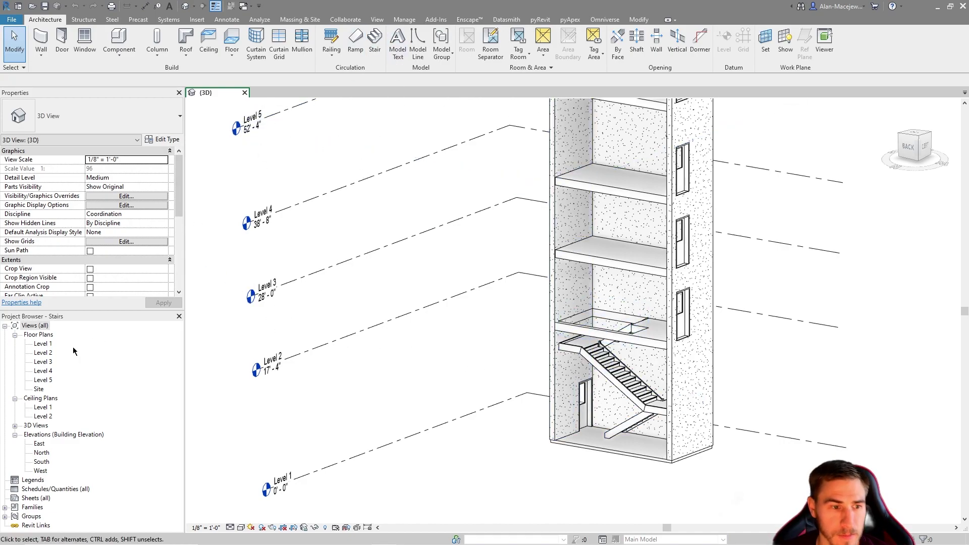
- Open the Level 2 floor plan and check the existing stair's levels
{"action": "double_click", "coordinate": [48, 353]}
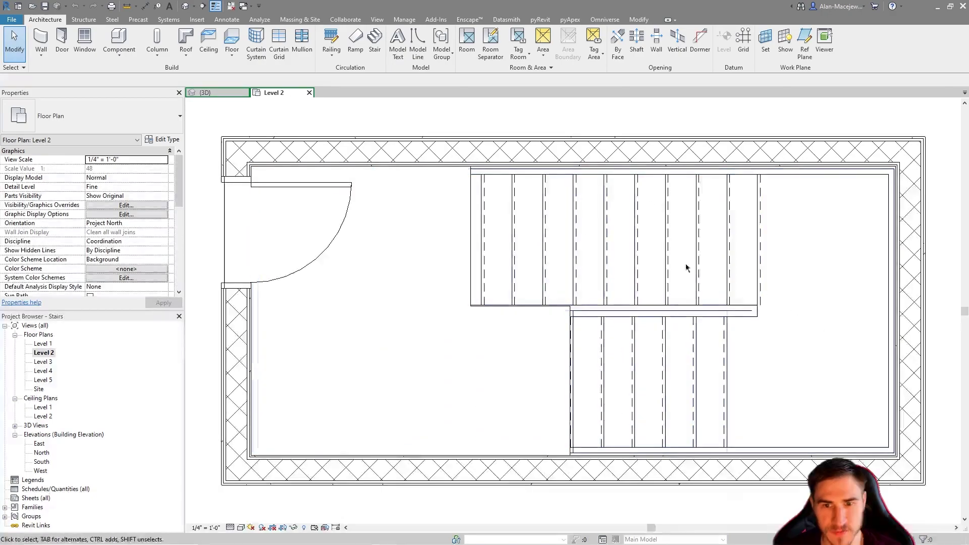
{"action": "scroll", "coordinate": [651, 271], "scroll_direction": "down", "scroll_amount": 3}
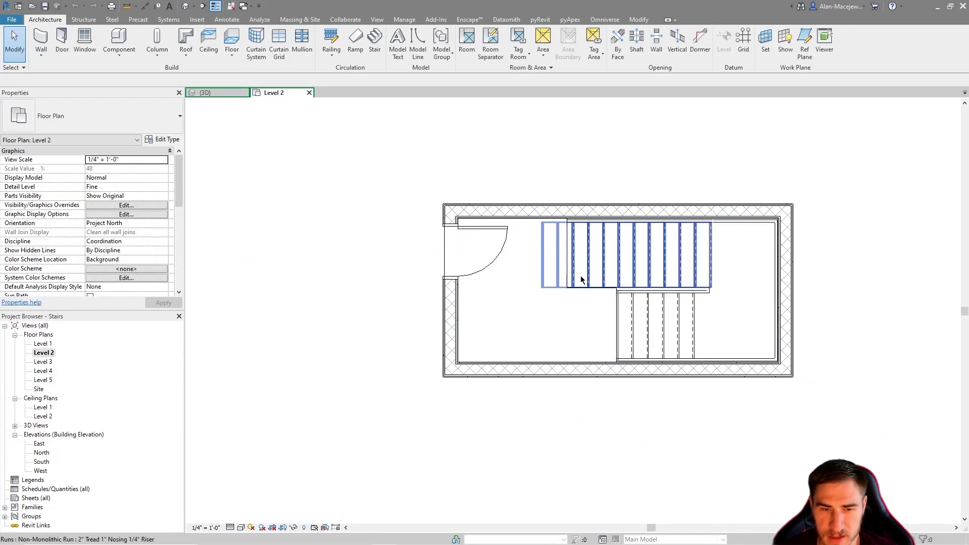
{"action": "left_click", "coordinate": [671, 264]}
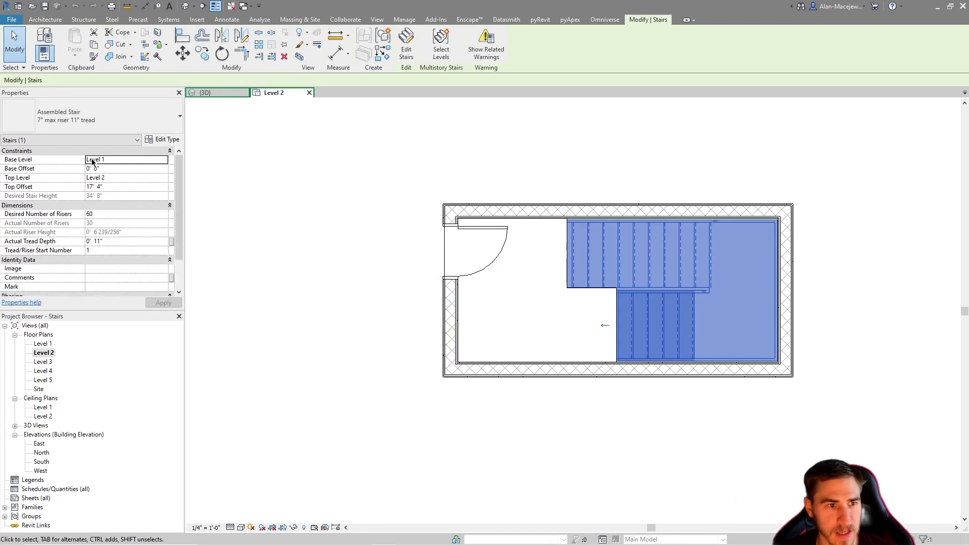
{"action": "scroll", "coordinate": [79, 208], "scroll_direction": "down", "scroll_amount": 2}
{"action": "left_click", "coordinate": [286, 233]}
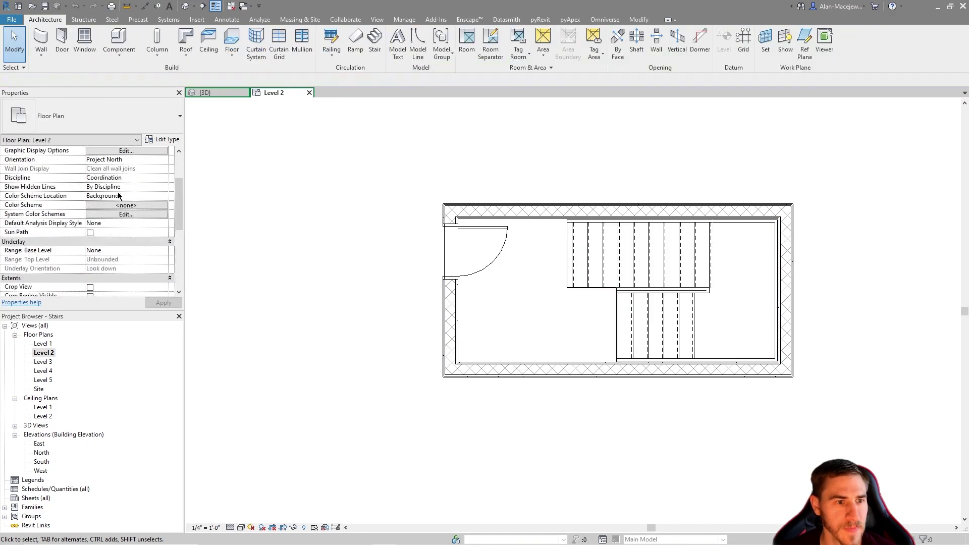
{"action": "scroll", "coordinate": [120, 225], "scroll_direction": "down", "scroll_amount": 5}
- Review the plan's view range without changes and recheck the existing stair
{"action": "left_click", "coordinate": [108, 214]}
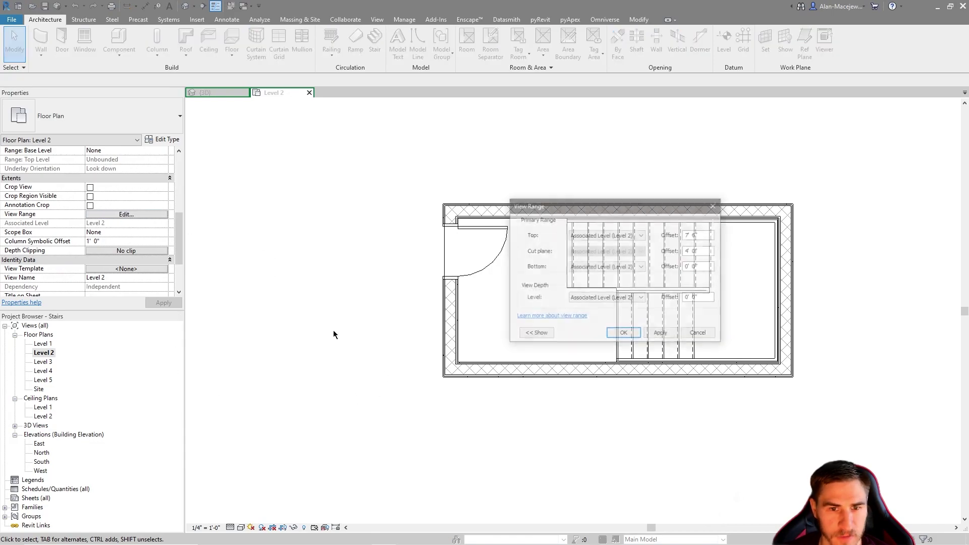
{"action": "left_click", "coordinate": [714, 205]}
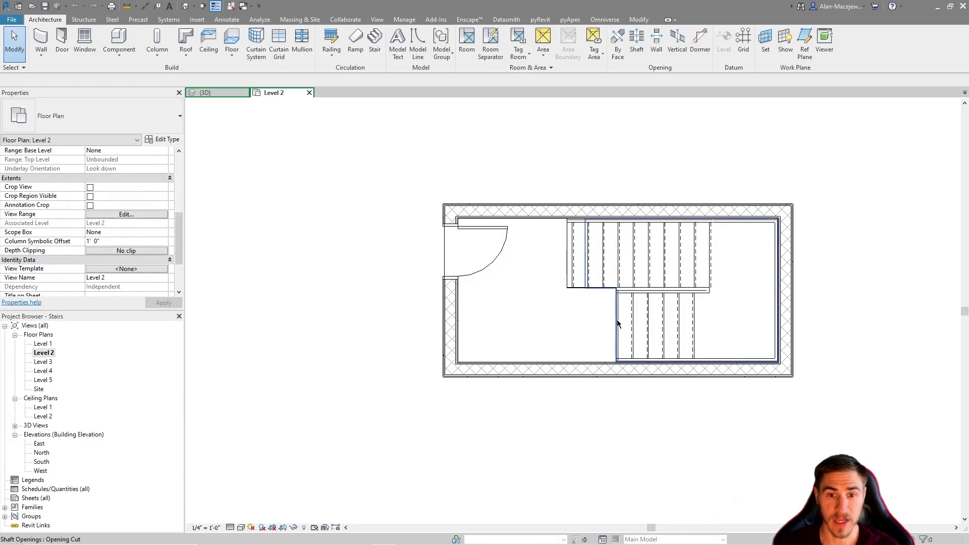
{"action": "left_click", "coordinate": [634, 264]}
{"action": "left_click", "coordinate": [534, 461]}
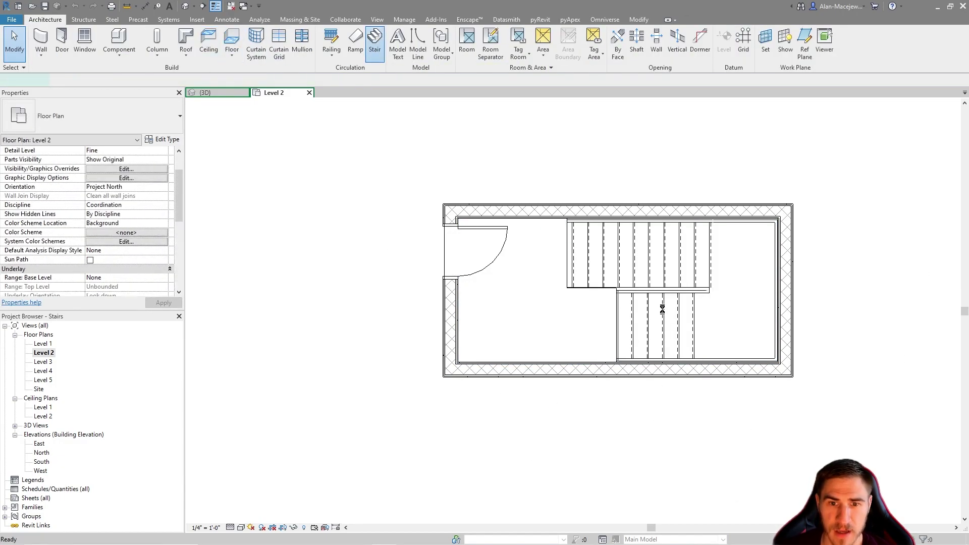
- Start a new stair with the ST shortcut and a 3' 11" run width
{"action": "key", "text": "s"}
{"action": "key", "text": "t"}
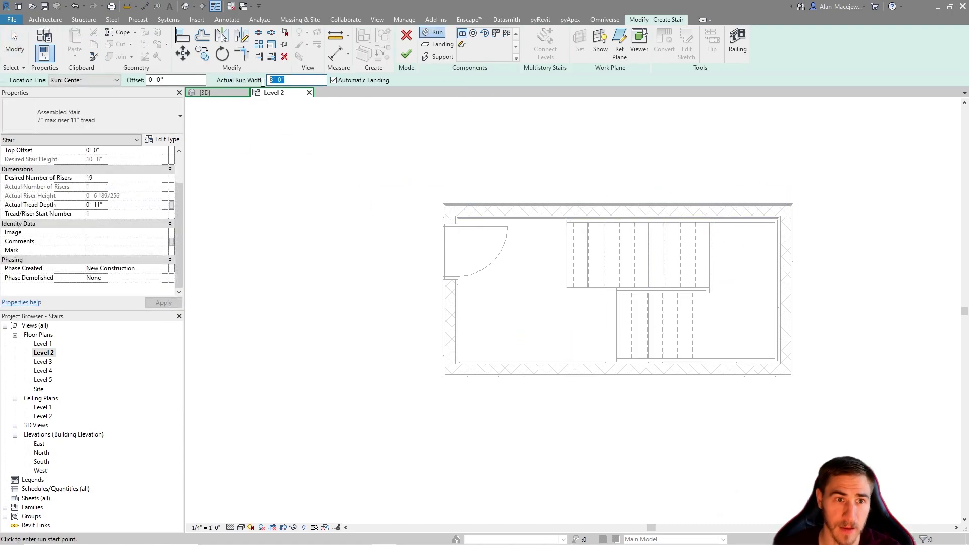
{"action": "type", "text": "3 11"}
{"action": "key", "text": "Return"}
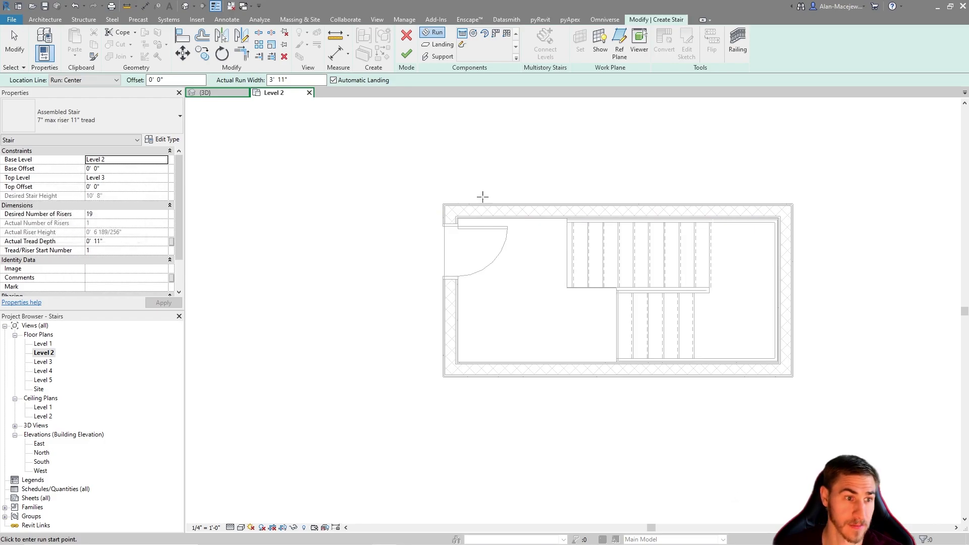
- Draw two side-by-side runs joined by a landing from the floor midpoint
{"action": "left_click", "coordinate": [565, 254]}
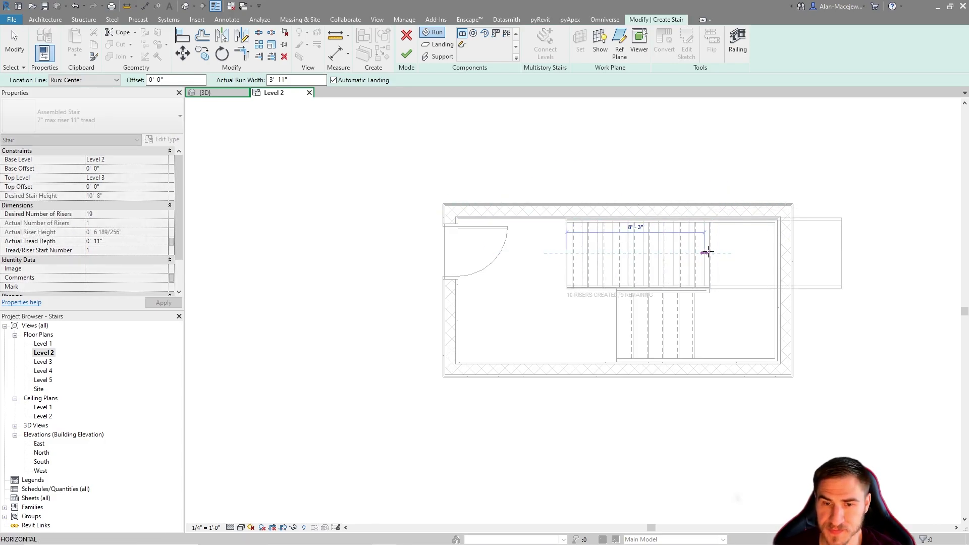
{"action": "left_click", "coordinate": [707, 253]}
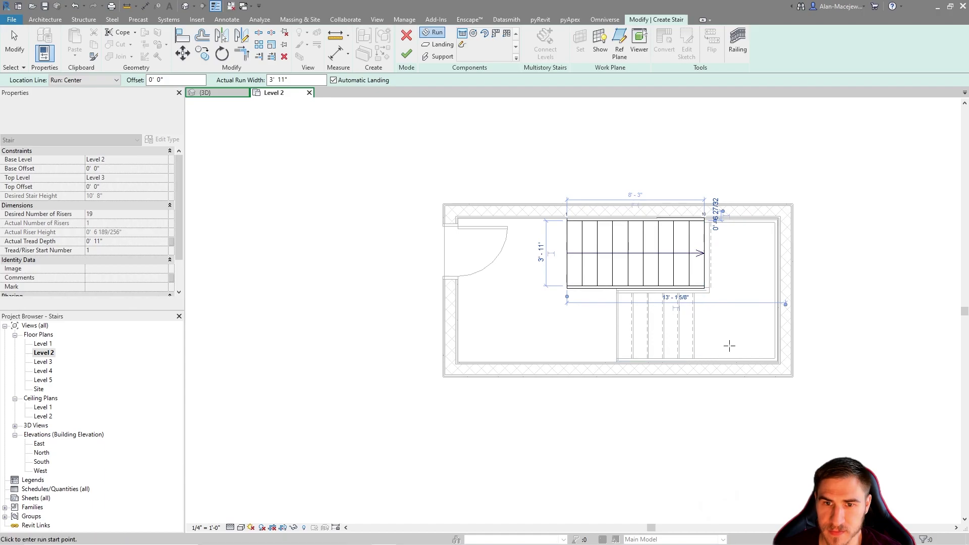
{"action": "left_click", "coordinate": [689, 326]}
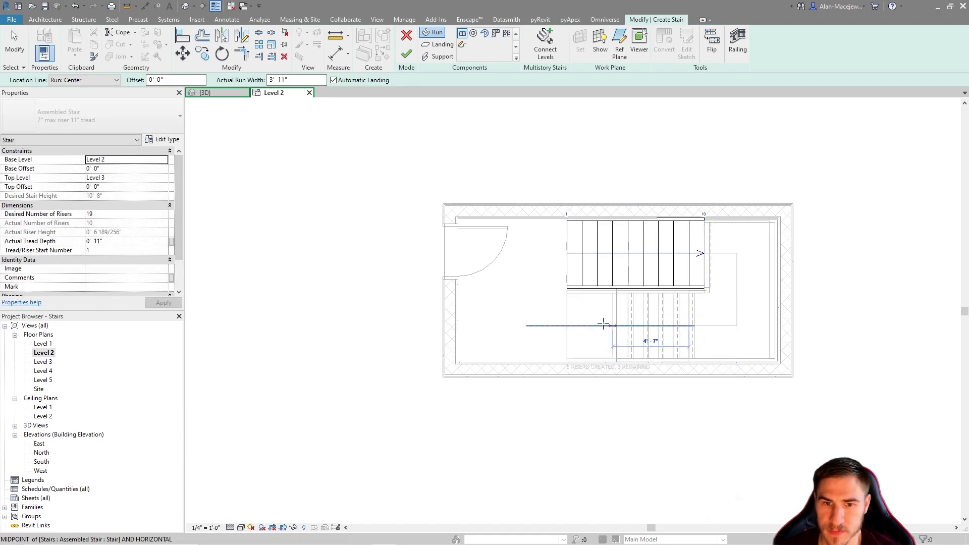
{"action": "left_click", "coordinate": [567, 326]}
{"action": "key", "text": "Escape"}
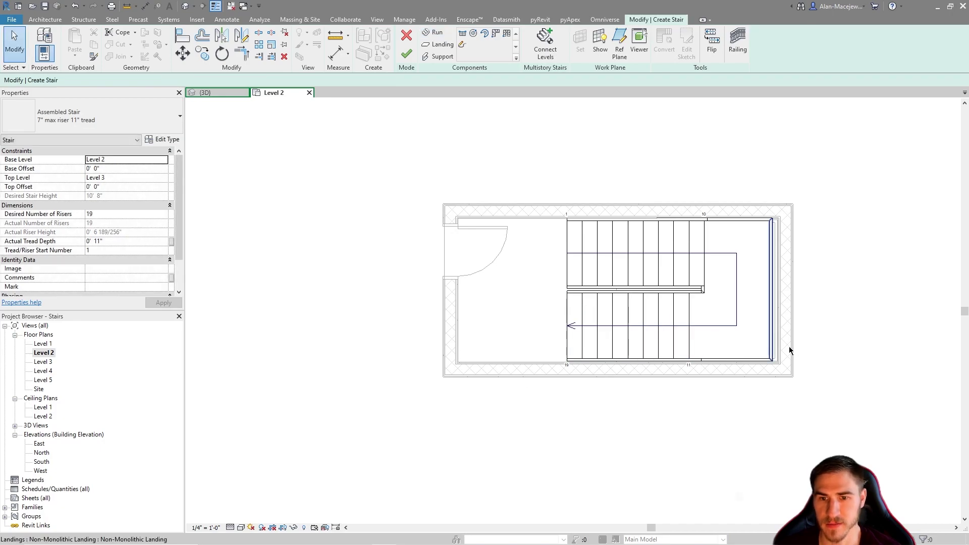
- Move the new runs and landing flush against the right wall
{"action": "left_click_drag", "start_coordinate": [530, 156], "coordinate": [838, 404]}
{"action": "left_click", "coordinate": [779, 351]}
{"action": "scroll", "coordinate": [779, 351], "scroll_direction": "up", "scroll_amount": 3}
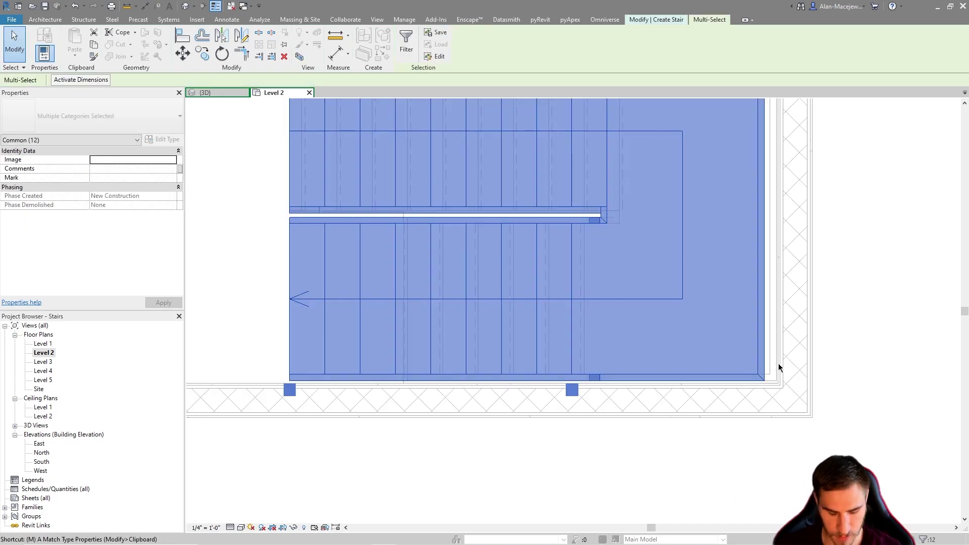
{"action": "scroll", "coordinate": [767, 383], "scroll_direction": "up", "scroll_amount": 2}
{"action": "key", "text": "m"}
{"action": "key", "text": "v"}
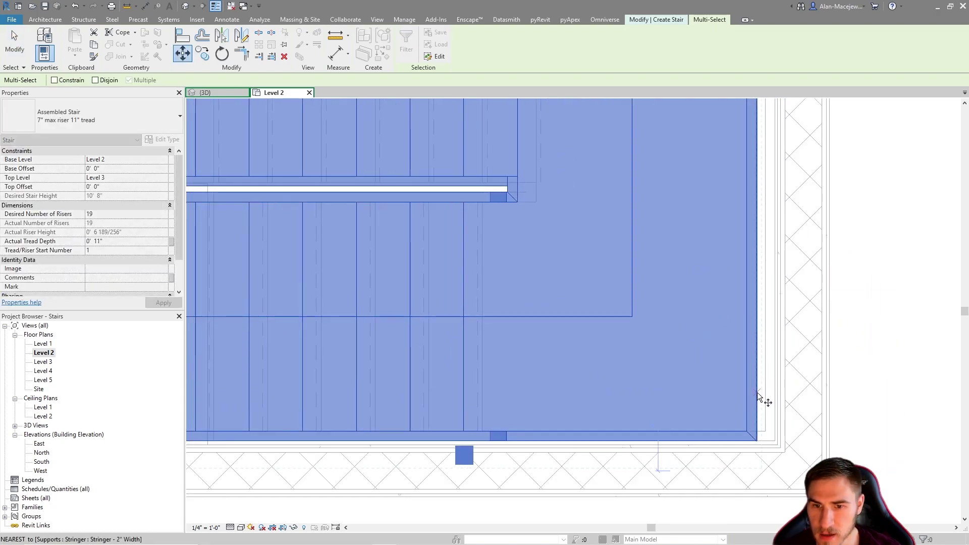
{"action": "left_click", "coordinate": [780, 389]}
- Finish the Level 2–3 stair and return to the 3D view
{"action": "key", "text": "Escape"}
{"action": "key", "text": "Escape"}
{"action": "key", "text": "z"}
{"action": "key", "text": "f"}
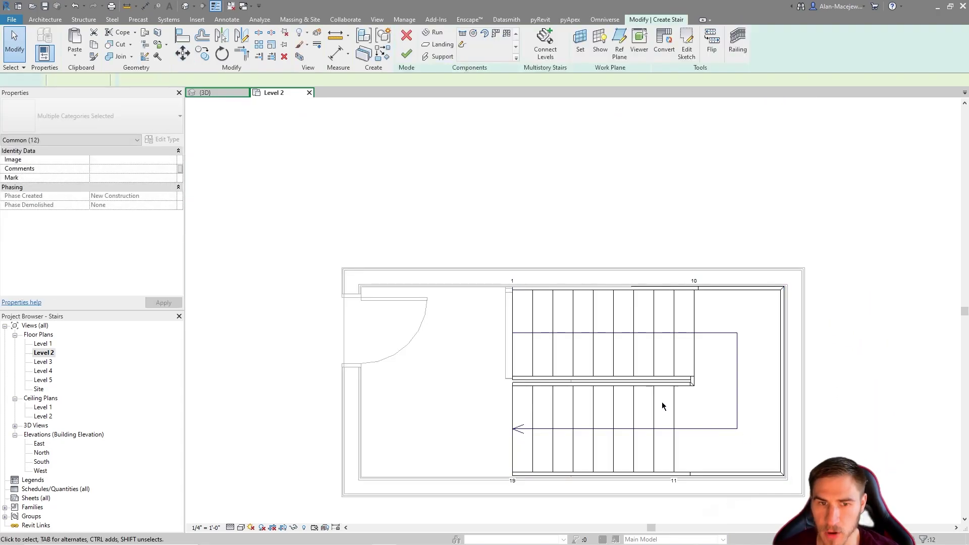
{"action": "key", "text": "ctrl+Tab"}
{"action": "scroll", "coordinate": [628, 252], "scroll_direction": "up", "scroll_amount": 3}
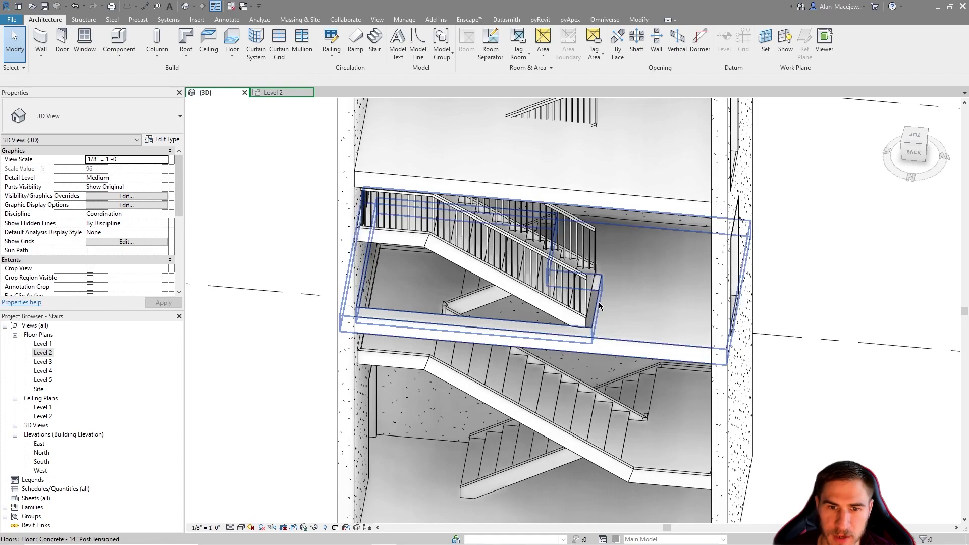
- Align the shaft opening's sketch edge to the new stair and finish the sketch
{"action": "double_click", "coordinate": [598, 292]}
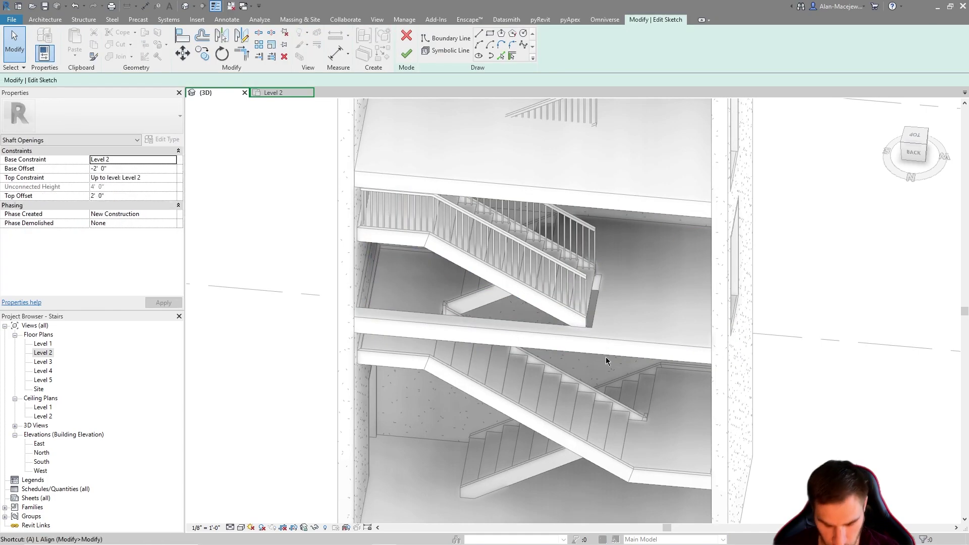
{"action": "key", "text": "a"}
{"action": "key", "text": "l"}
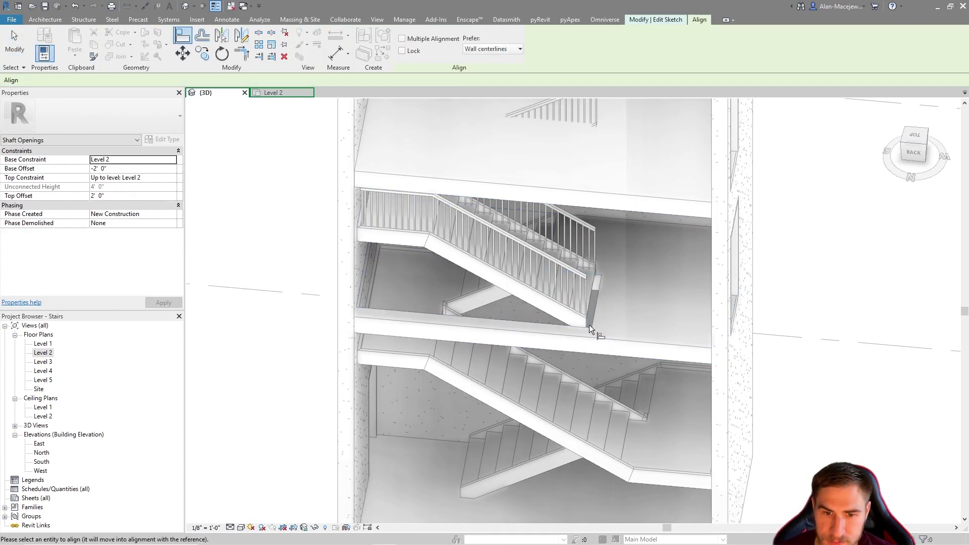
{"action": "scroll", "coordinate": [589, 323], "scroll_direction": "down", "scroll_amount": 5}
{"action": "scroll", "coordinate": [596, 268], "scroll_direction": "up", "scroll_amount": 3}
{"action": "left_click", "coordinate": [609, 266]}
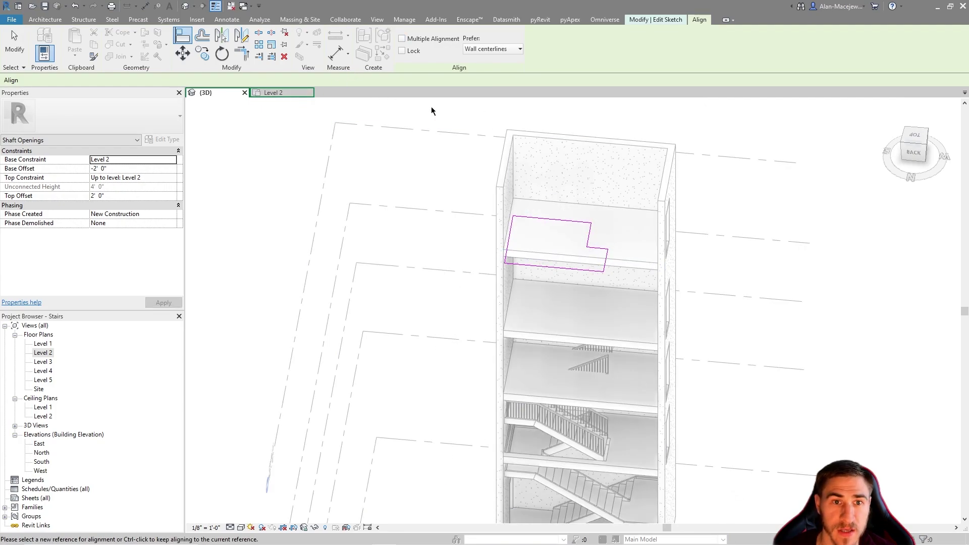
{"action": "key", "text": "Escape"}
{"action": "left_click", "coordinate": [406, 48]}
{"action": "middle_click_drag", "start_coordinate": [594, 382], "coordinate": [676, 436], "text": "shift"}
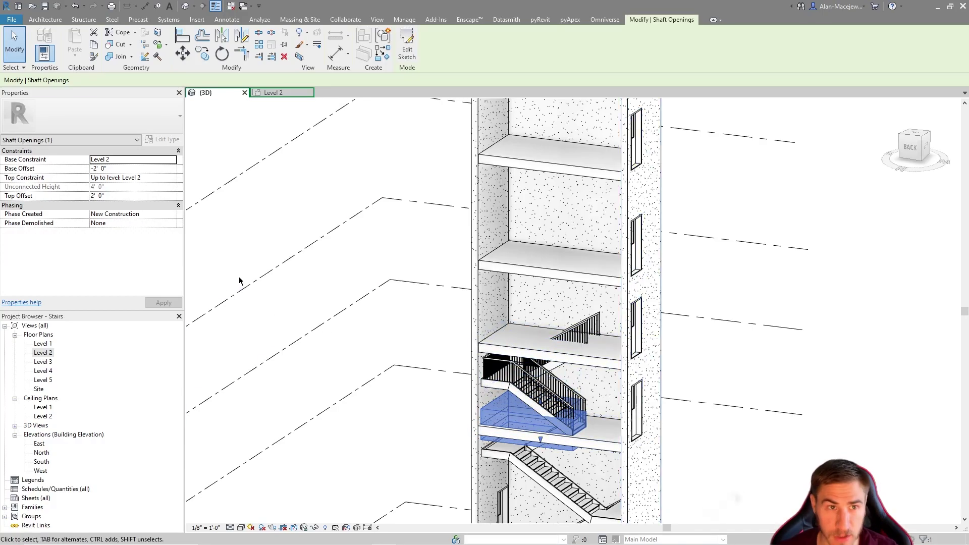
- Paste a copy of the shaft opening aligned to Level 3
{"action": "key", "text": "Escape"}
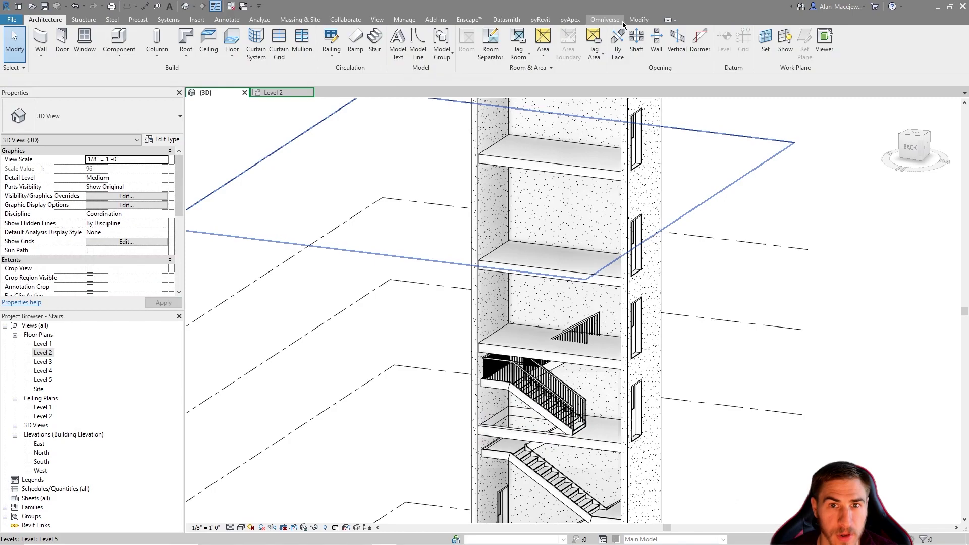
{"action": "left_click", "coordinate": [637, 19]}
{"action": "left_click", "coordinate": [75, 55]}
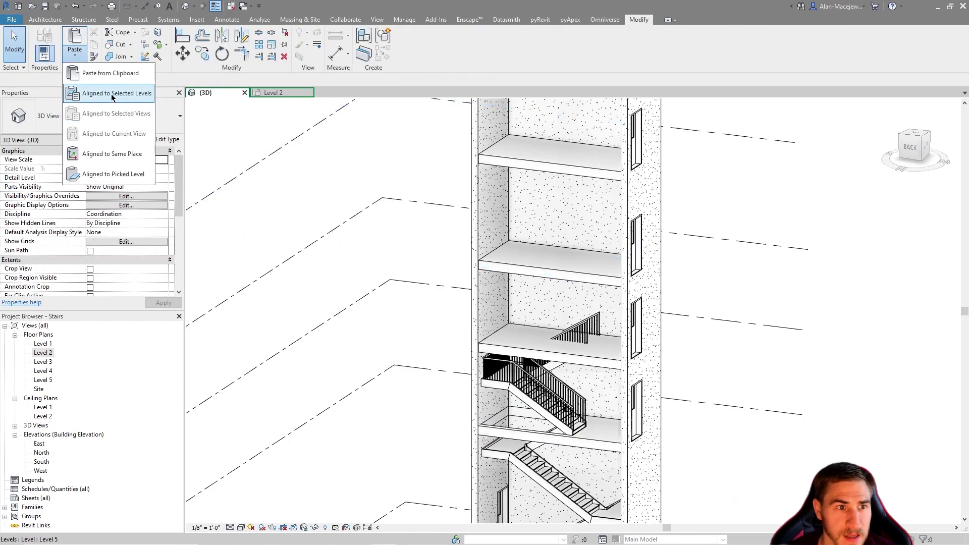
{"action": "left_click", "coordinate": [101, 93]}
{"action": "left_click", "coordinate": [444, 223]}
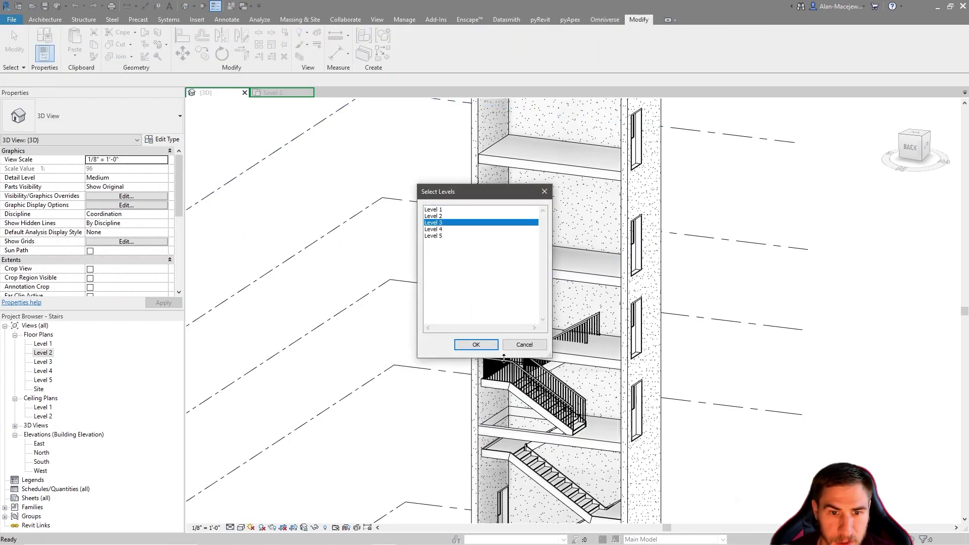
{"action": "left_click", "coordinate": [476, 345]}
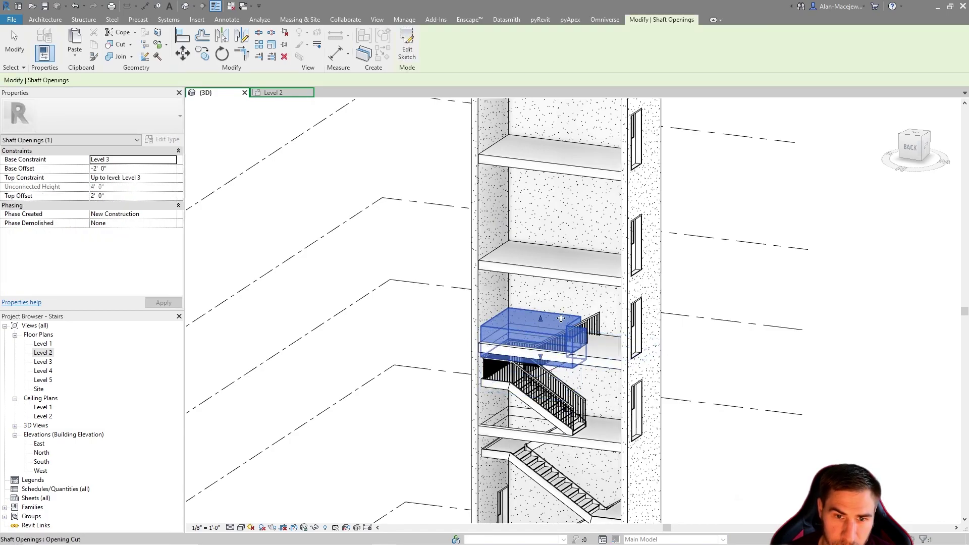
- In the Level 2 plan, extend the left boundary line to the bottom line, completing the rectangle
{"action": "scroll", "coordinate": [454, 193], "scroll_direction": "up", "scroll_amount": 2}
{"action": "left_click", "coordinate": [277, 94]}
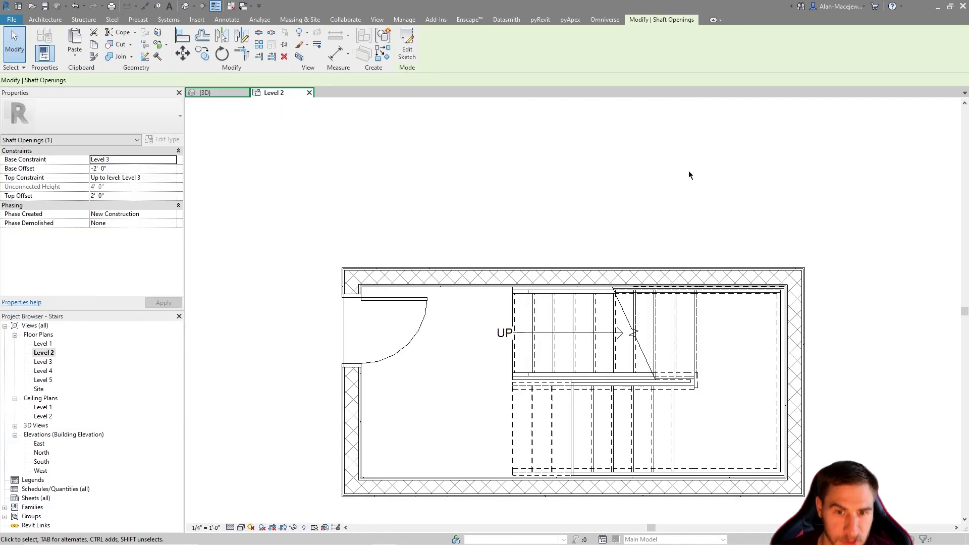
{"action": "left_click", "coordinate": [407, 49]}
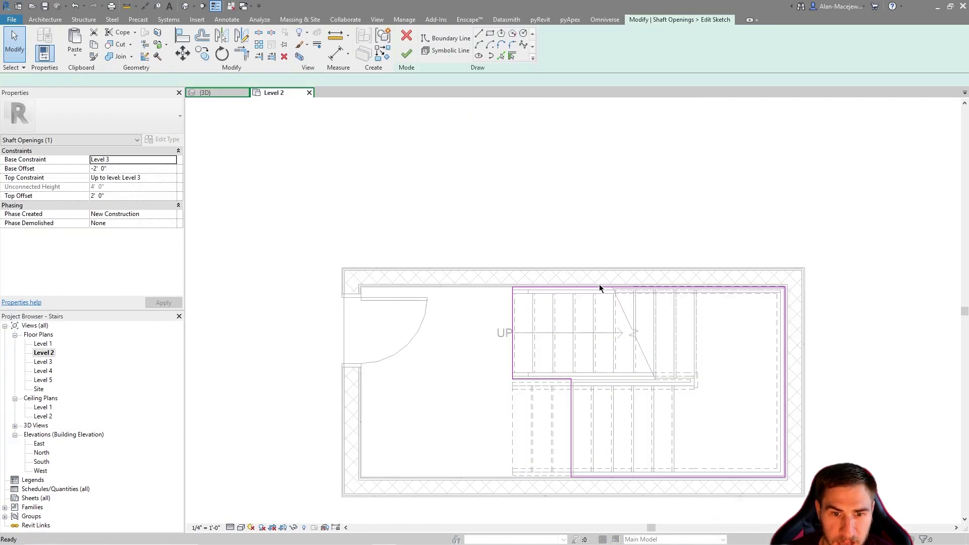
{"action": "scroll", "coordinate": [514, 355], "scroll_direction": "up", "scroll_amount": 3}
{"action": "scroll", "coordinate": [512, 353], "scroll_direction": "down", "scroll_amount": 3}
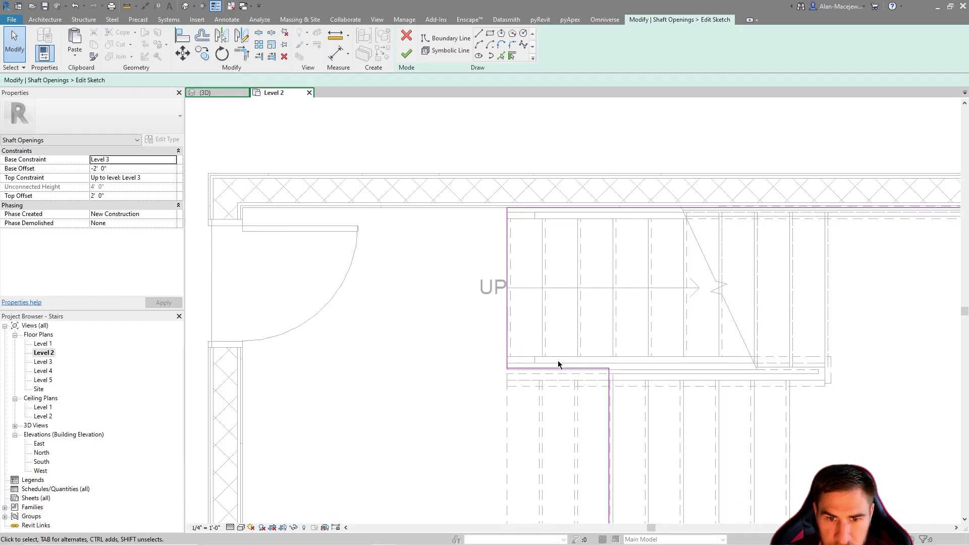
{"action": "left_click", "coordinate": [675, 485]}
{"action": "left_click", "coordinate": [524, 324]}
{"action": "key", "text": "Escape"}
{"action": "key", "text": "Escape"}
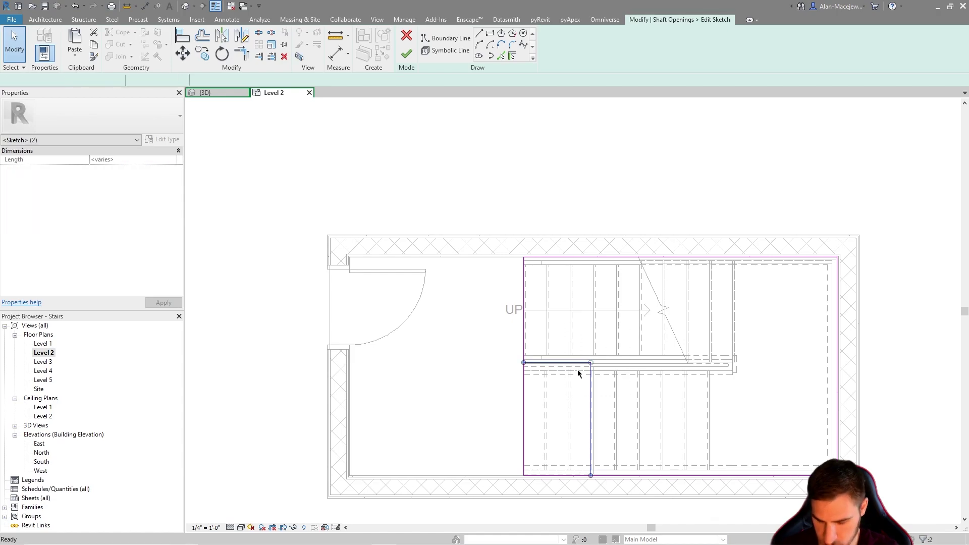
{"action": "left_click", "coordinate": [406, 53]}
{"action": "key", "text": "Escape"}
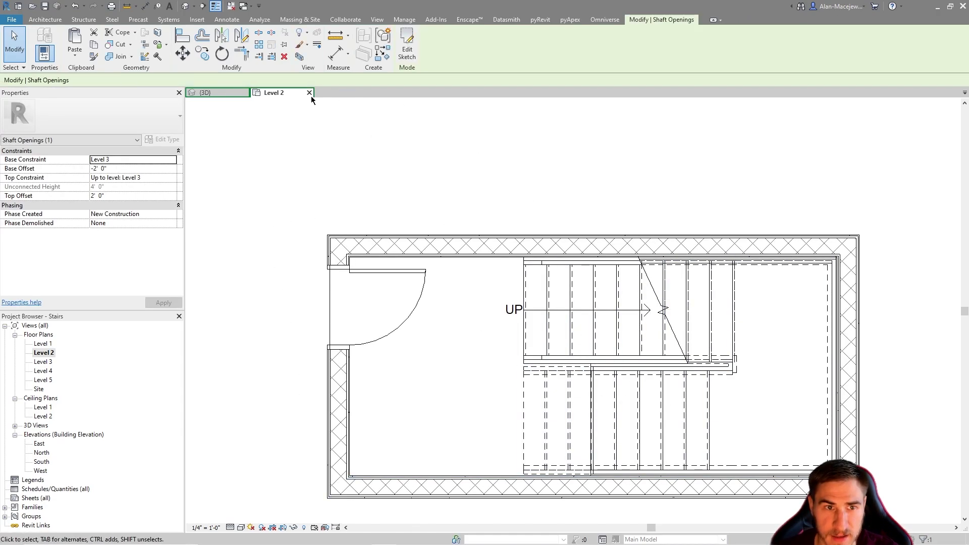
{"action": "left_click", "coordinate": [218, 93]}
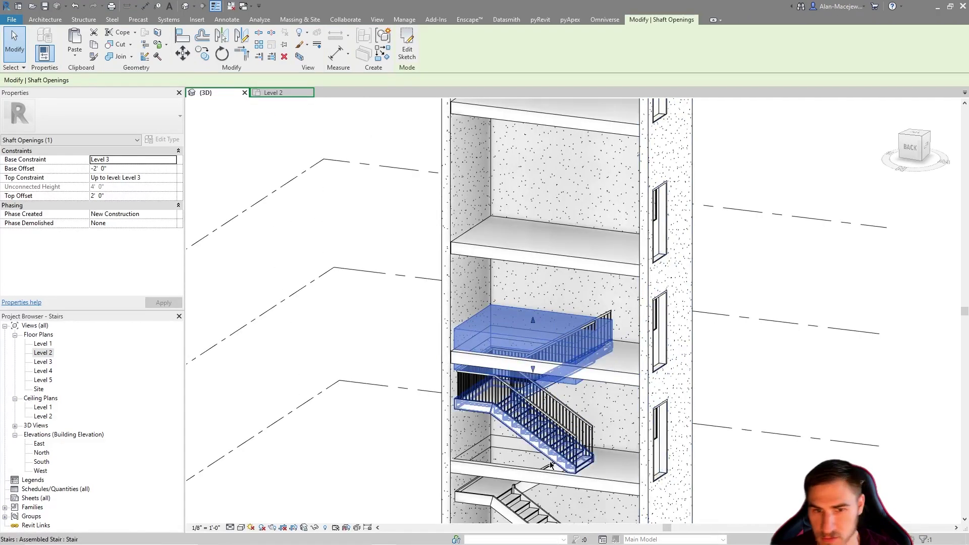
- Select the Level 2–3 stair inside the shaft, orbiting for a clearer view
{"action": "scroll", "coordinate": [486, 335], "scroll_direction": "up", "scroll_amount": 3}
{"action": "key", "text": "Escape"}
{"action": "middle_click_drag", "start_coordinate": [651, 348], "coordinate": [735, 371], "text": "shift"}
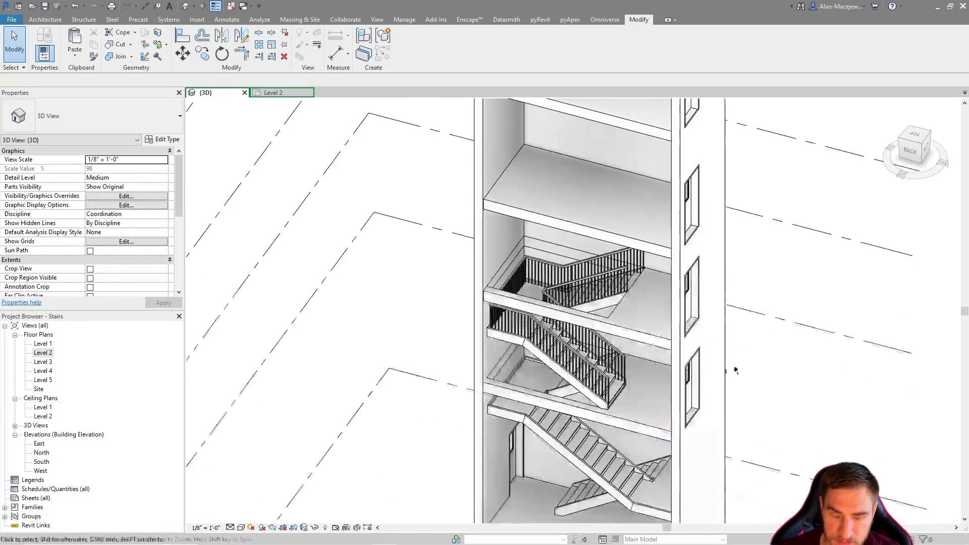
{"action": "left_click", "coordinate": [618, 388]}
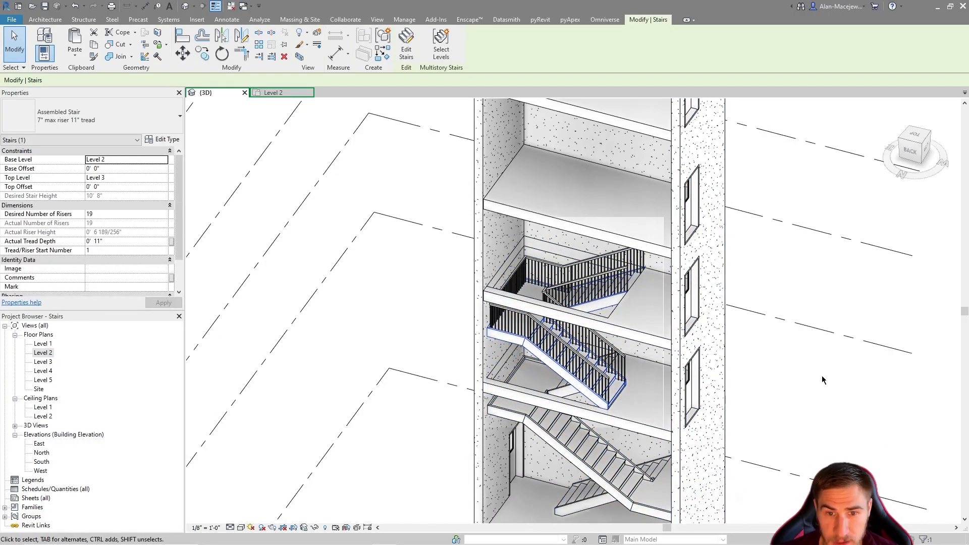
{"action": "scroll", "coordinate": [716, 368], "scroll_direction": "down", "scroll_amount": 3}
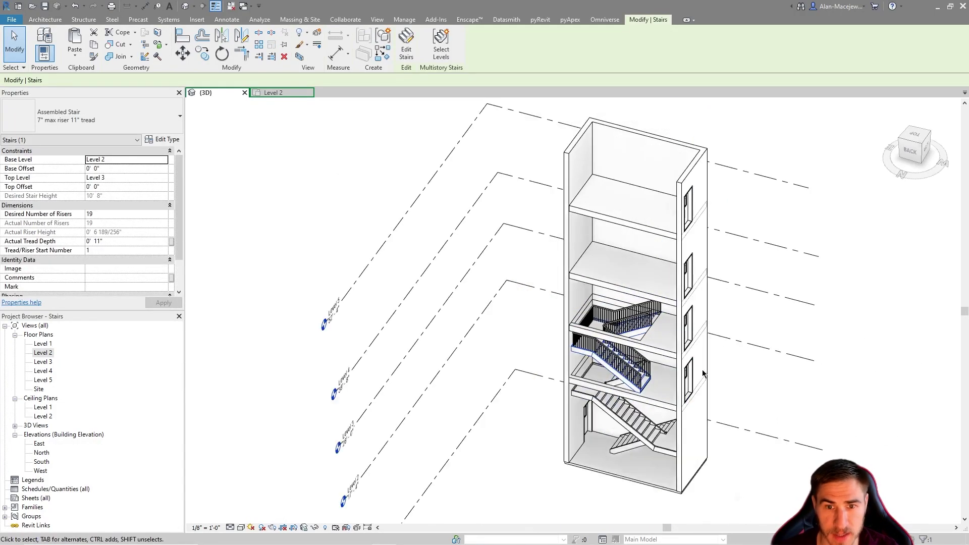
{"action": "scroll", "coordinate": [619, 374], "scroll_direction": "up", "scroll_amount": 2}
{"action": "middle_click_drag", "start_coordinate": [782, 436], "coordinate": [789, 408], "text": "shift"}
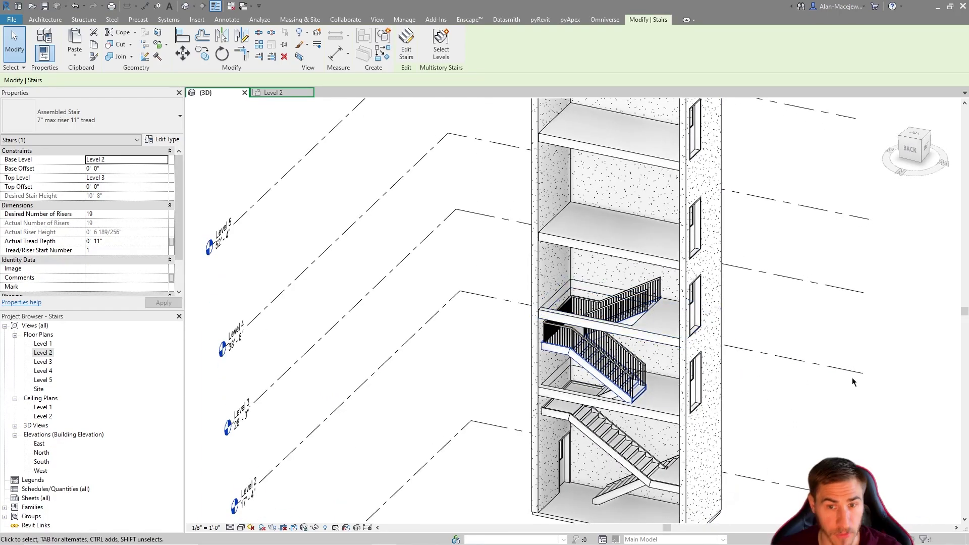
{"action": "middle_click_drag", "start_coordinate": [963, 458], "coordinate": [867, 358], "text": "shift"}
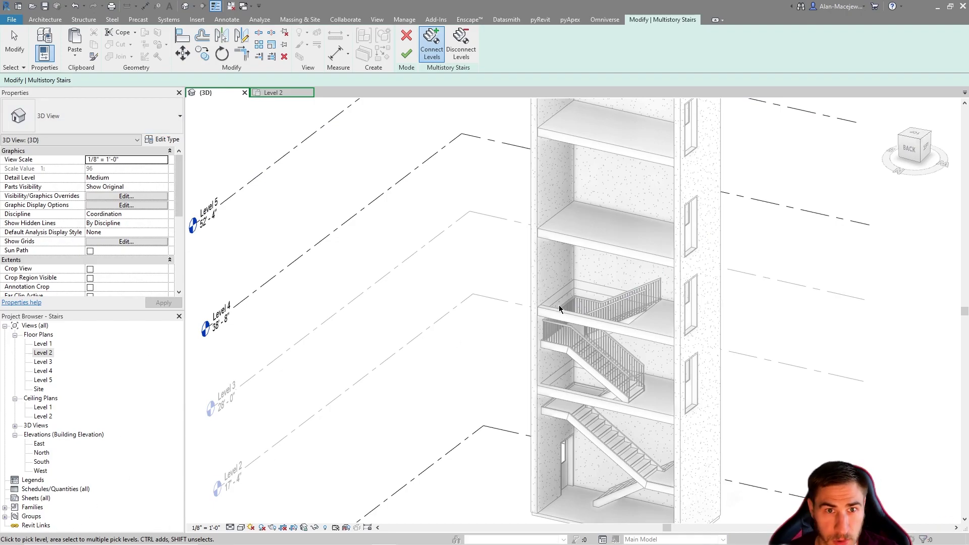
- Connect Level 4 to the multistory stair and finish the edit
{"action": "scroll", "coordinate": [559, 308], "scroll_direction": "down", "scroll_amount": 2}
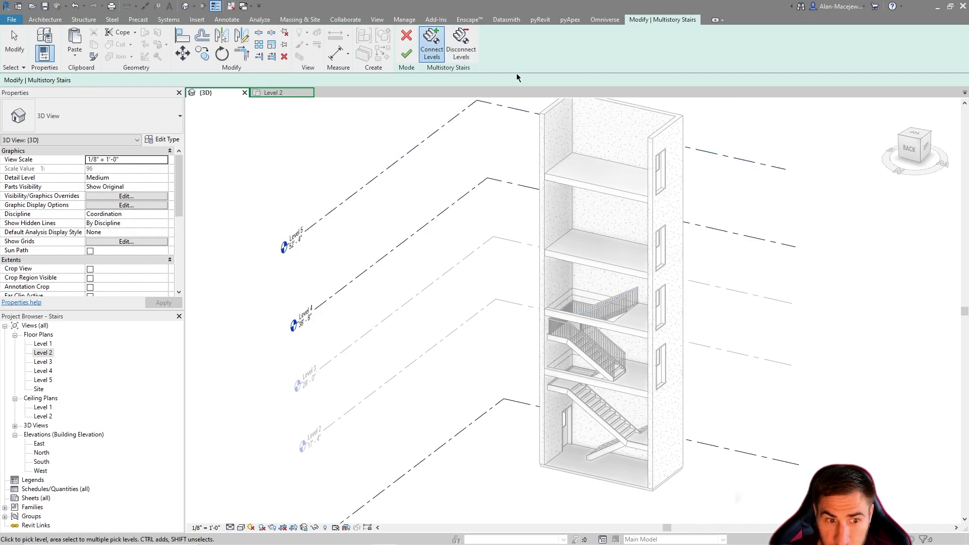
{"action": "middle_click_drag", "start_coordinate": [617, 225], "coordinate": [585, 237], "text": "shift"}
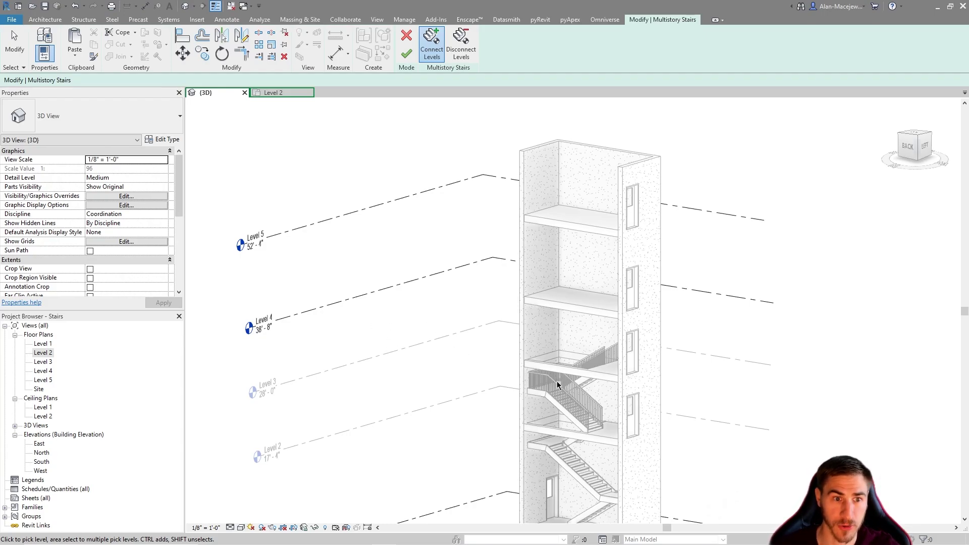
{"action": "left_click", "coordinate": [286, 317]}
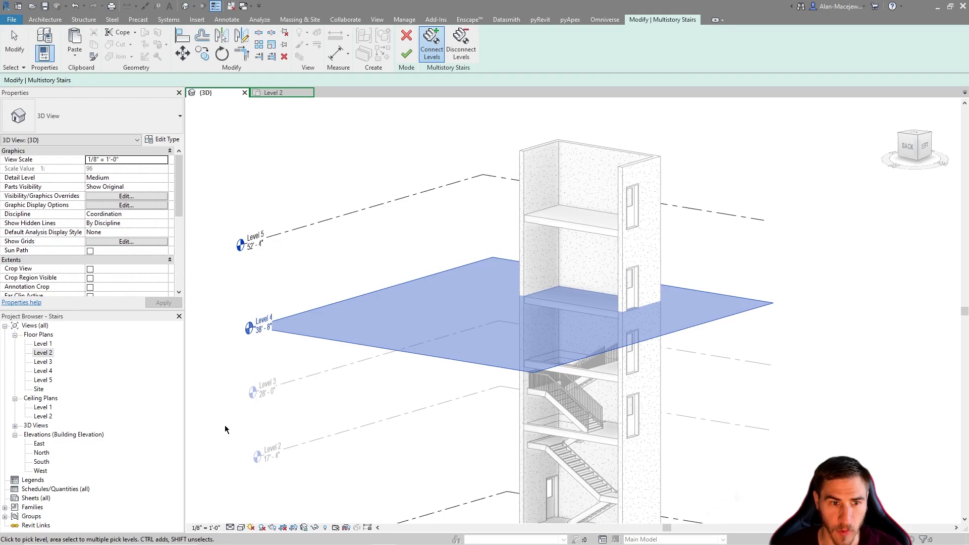
{"action": "left_click", "coordinate": [407, 53]}
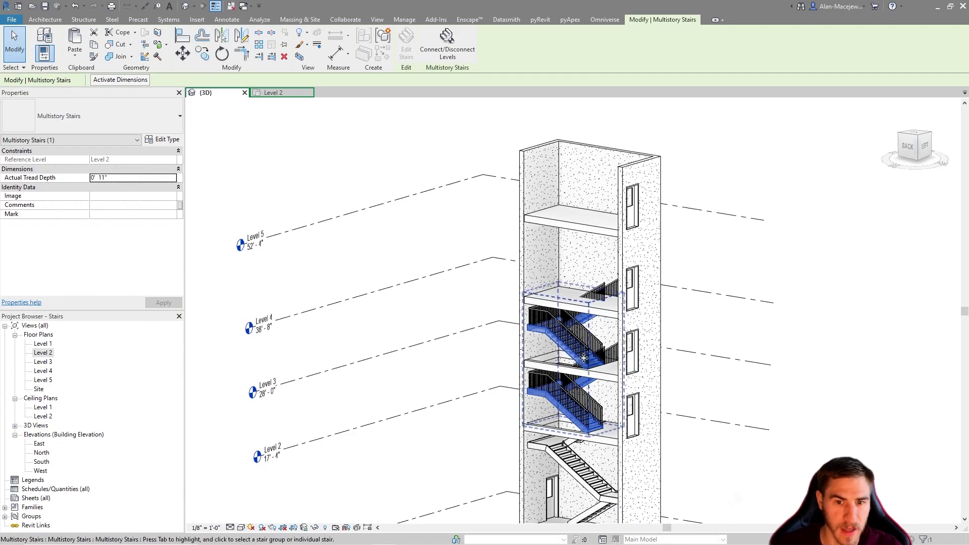
- Frame the whole tower and reselect the multistory stair spanning Levels 2–4
{"action": "scroll", "coordinate": [774, 389], "scroll_direction": "up", "scroll_amount": 3}
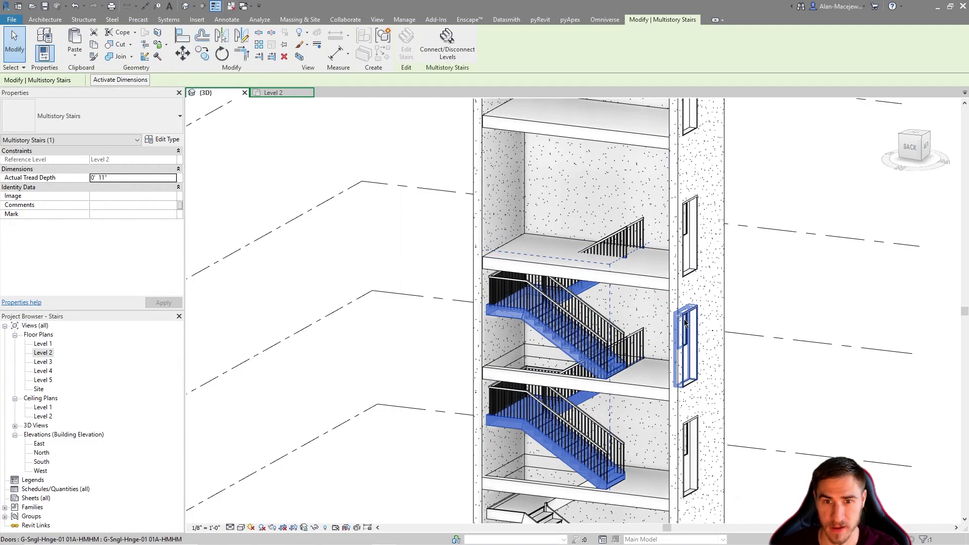
{"action": "scroll", "coordinate": [547, 291], "scroll_direction": "down", "scroll_amount": 4}
{"action": "scroll", "coordinate": [373, 401], "scroll_direction": "up", "scroll_amount": 2}
{"action": "scroll", "coordinate": [373, 402], "scroll_direction": "up", "scroll_amount": 1}
{"action": "middle_click_drag", "start_coordinate": [768, 309], "coordinate": [628, 358]}
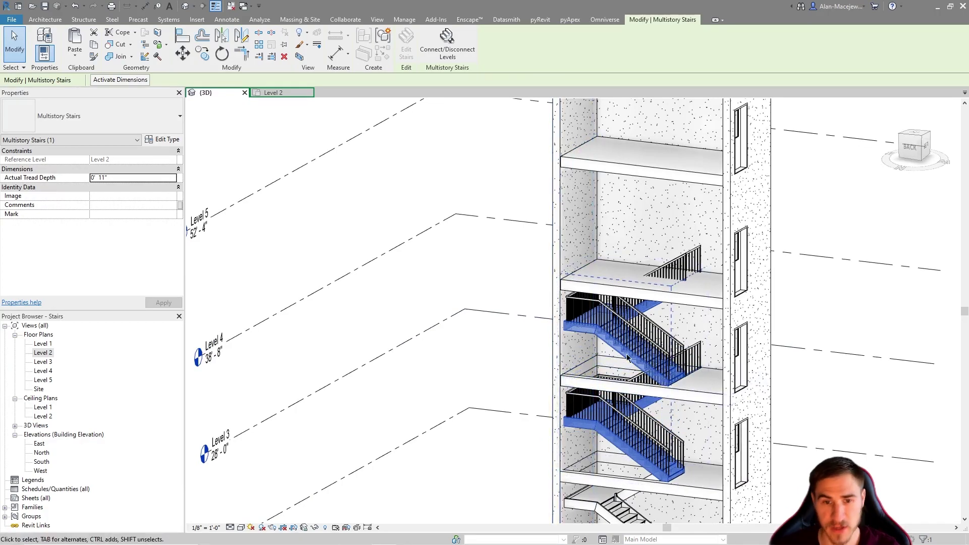
{"action": "scroll", "coordinate": [628, 357], "scroll_direction": "down", "scroll_amount": 2}
{"action": "middle_click_drag", "start_coordinate": [593, 276], "coordinate": [532, 301]}
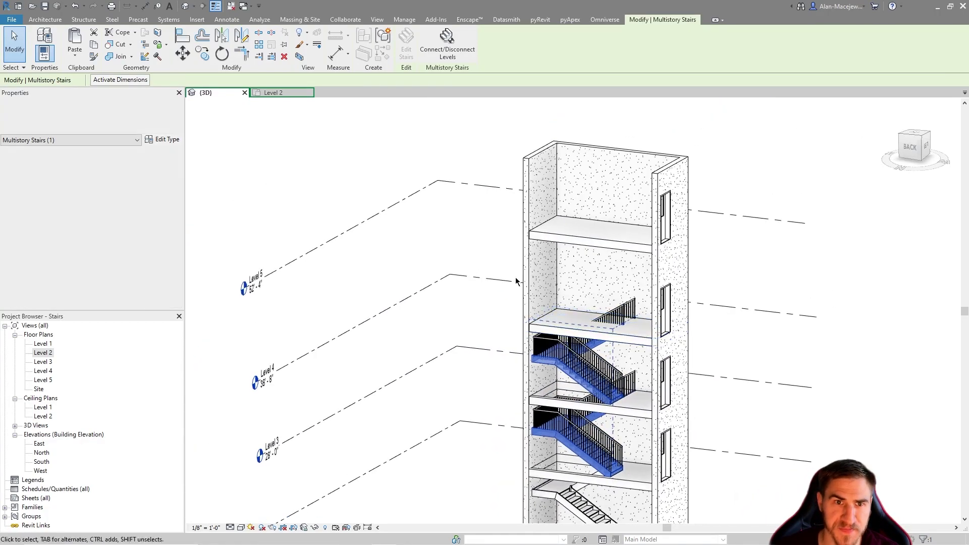
{"action": "left_click", "coordinate": [451, 148]}
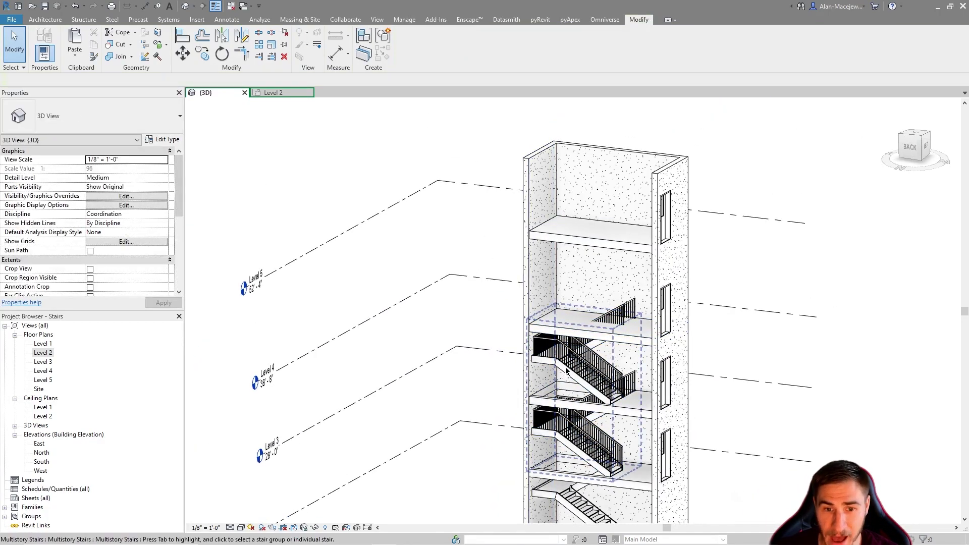
{"action": "left_click", "coordinate": [605, 371]}
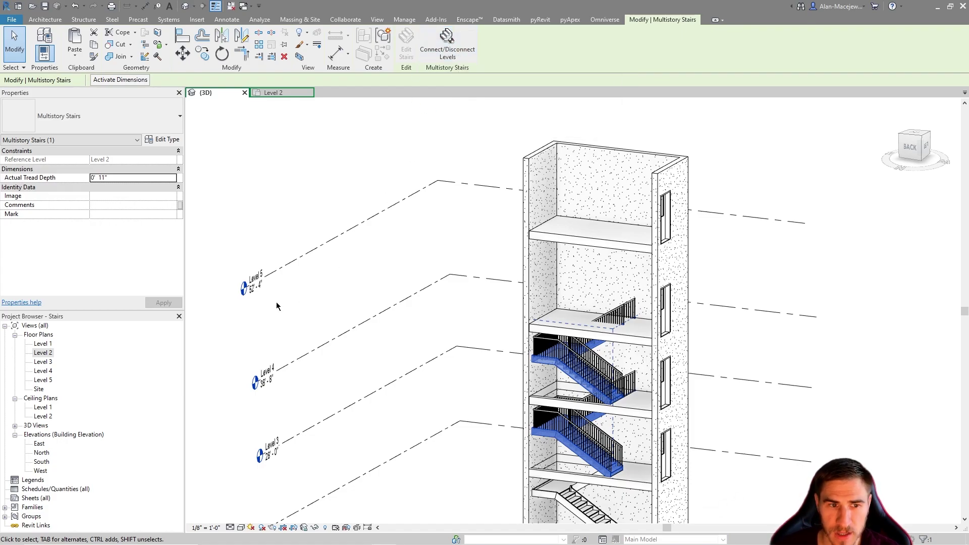
- Connect Level 5 to the multistory stair
{"action": "left_click", "coordinate": [447, 45]}
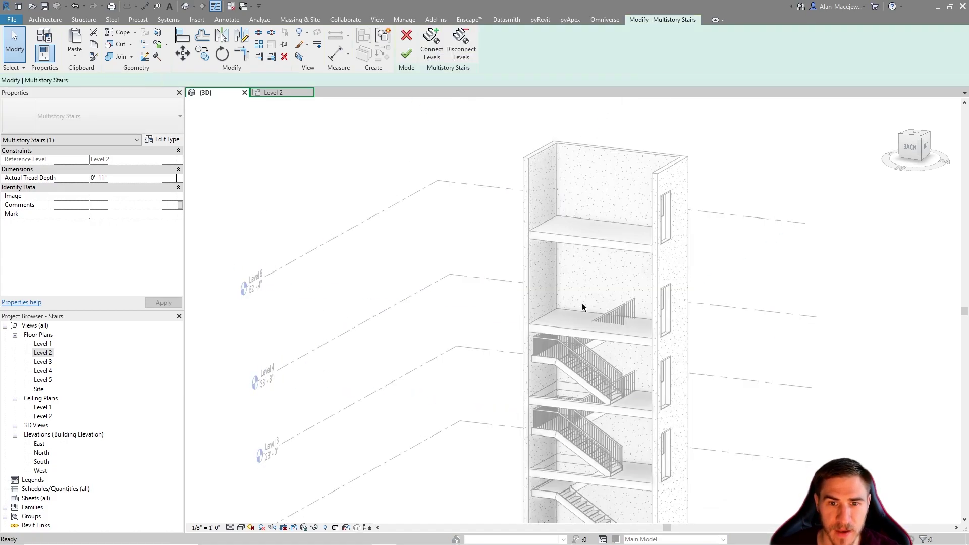
{"action": "scroll", "coordinate": [407, 289], "scroll_direction": "down", "scroll_amount": 2}
{"action": "left_click", "coordinate": [426, 49]}
{"action": "left_click", "coordinate": [323, 271]}
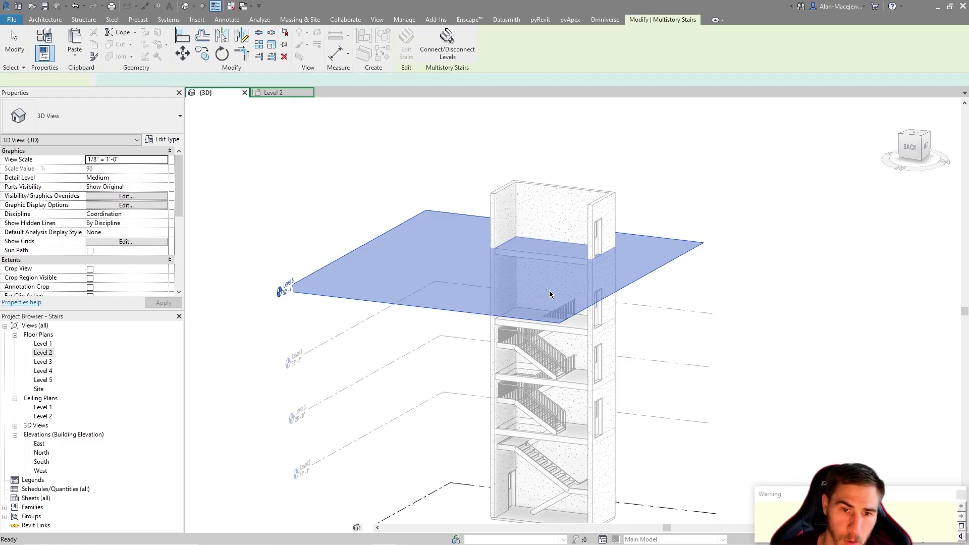
{"action": "scroll", "coordinate": [606, 273], "scroll_direction": "up", "scroll_amount": 3}
- Orbit the tower to check the three flights from Level 2 to Level 5
{"action": "mouse_move", "coordinate": [615, 259]}
{"action": "middle_mouse_down", "text": "shift"}
{"action": "mouse_move", "coordinate": [667, 190]}
{"action": "mouse_move", "coordinate": [629, 268]}
{"action": "middle_mouse_up", "text": "shift"}
{"action": "middle_click_drag", "start_coordinate": [658, 170], "coordinate": [742, 351], "text": "shift"}
{"action": "middle_click_drag", "start_coordinate": [720, 173], "coordinate": [716, 253], "text": "shift"}
{"action": "middle_click_drag", "start_coordinate": [639, 328], "coordinate": [677, 313], "text": "shift"}
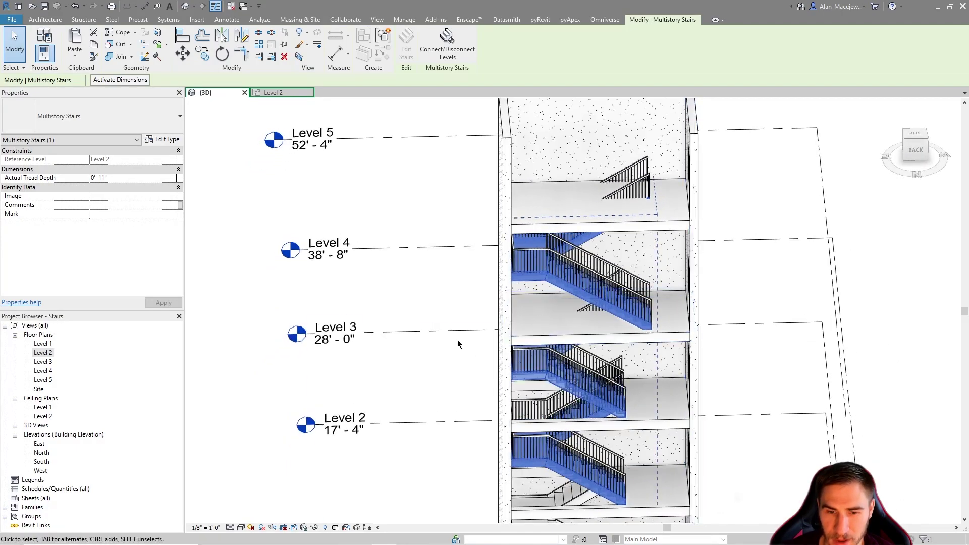
{"action": "middle_click_drag", "start_coordinate": [601, 346], "coordinate": [536, 387], "text": "shift"}
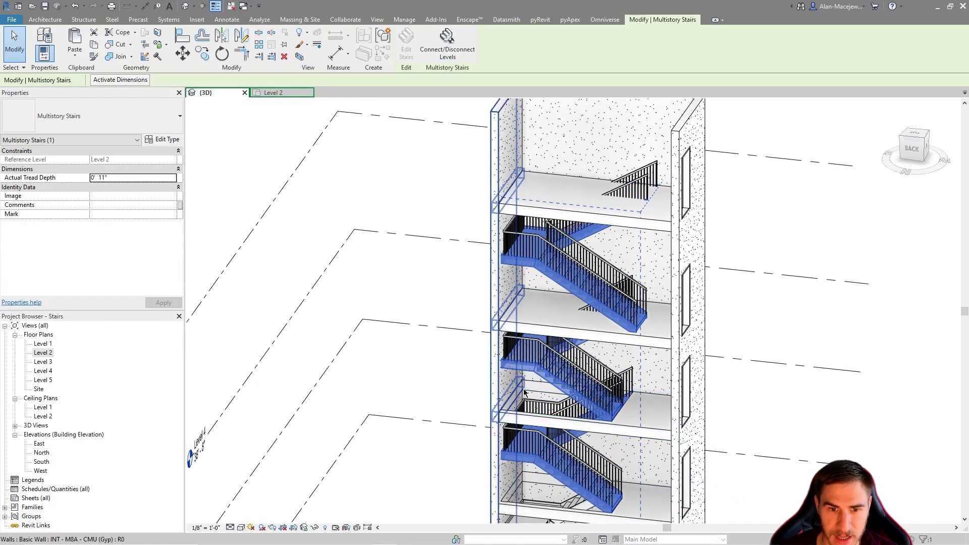
- Set the shaft opening's Top Constraint to 'Up to level: Level 5' and apply
{"action": "scroll", "coordinate": [525, 393], "scroll_direction": "up", "scroll_amount": 3}
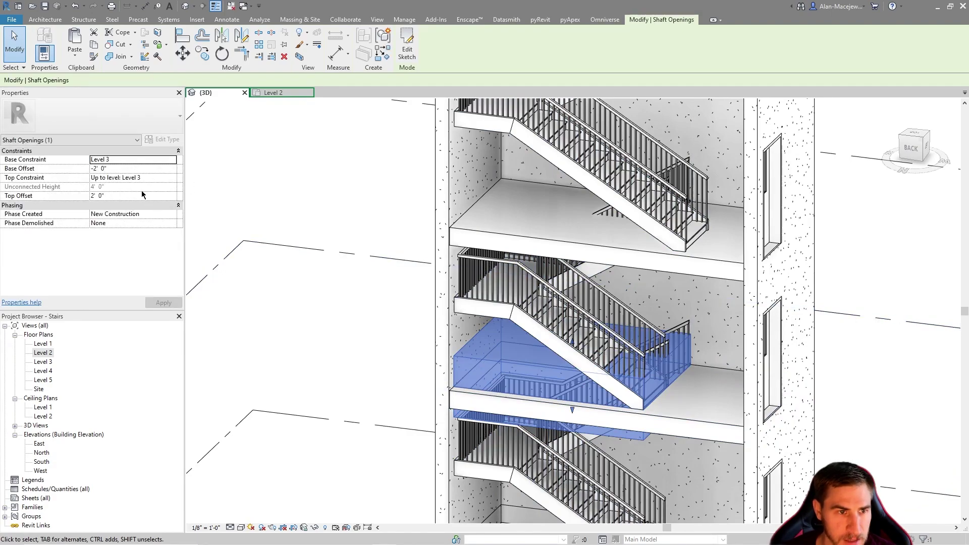
{"action": "left_click", "coordinate": [111, 177]}
{"action": "left_click", "coordinate": [103, 178]}
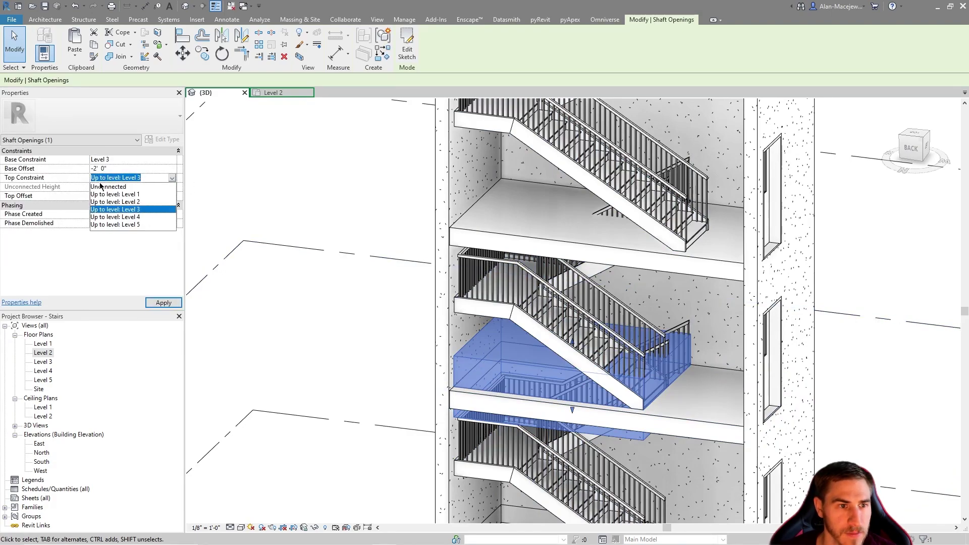
{"action": "left_click", "coordinate": [134, 224]}
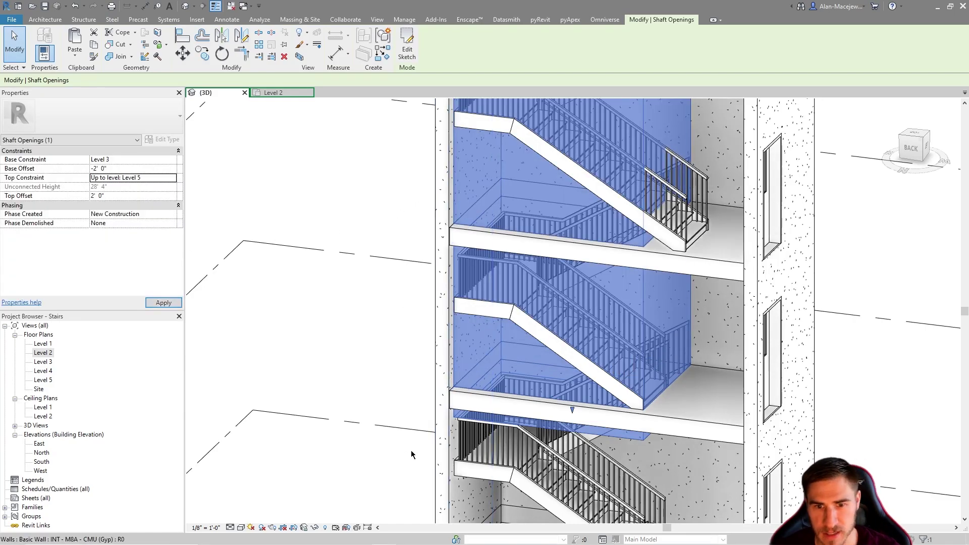
{"action": "scroll", "coordinate": [364, 179], "scroll_direction": "down", "scroll_amount": 2}
{"action": "left_click", "coordinate": [363, 178]}
{"action": "middle_click_drag", "start_coordinate": [364, 179], "coordinate": [580, 303], "text": "shift"}
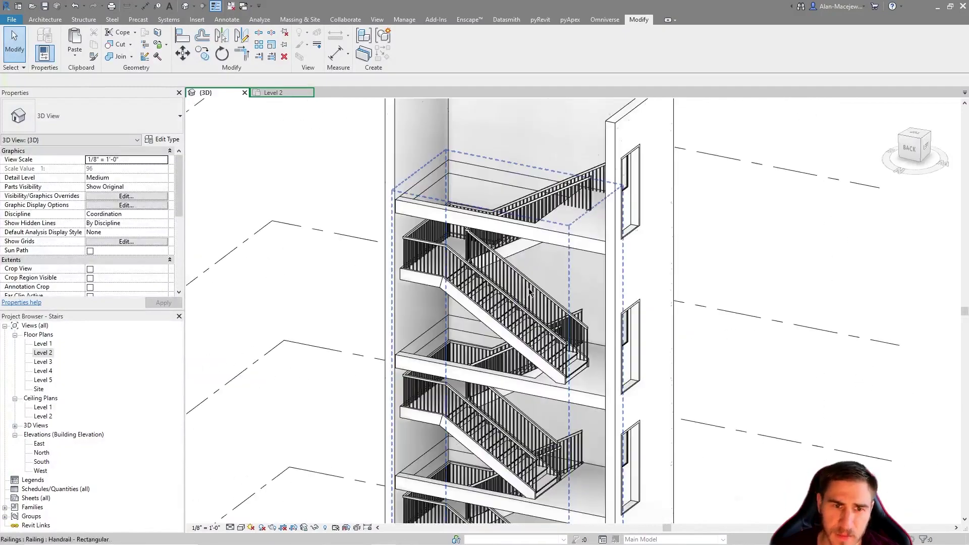
{"action": "scroll", "coordinate": [580, 303], "scroll_direction": "down", "scroll_amount": 3}
{"action": "middle_click_drag", "start_coordinate": [505, 252], "coordinate": [498, 237], "text": "shift"}
{"action": "scroll", "coordinate": [383, 318], "scroll_direction": "up", "scroll_amount": 2}
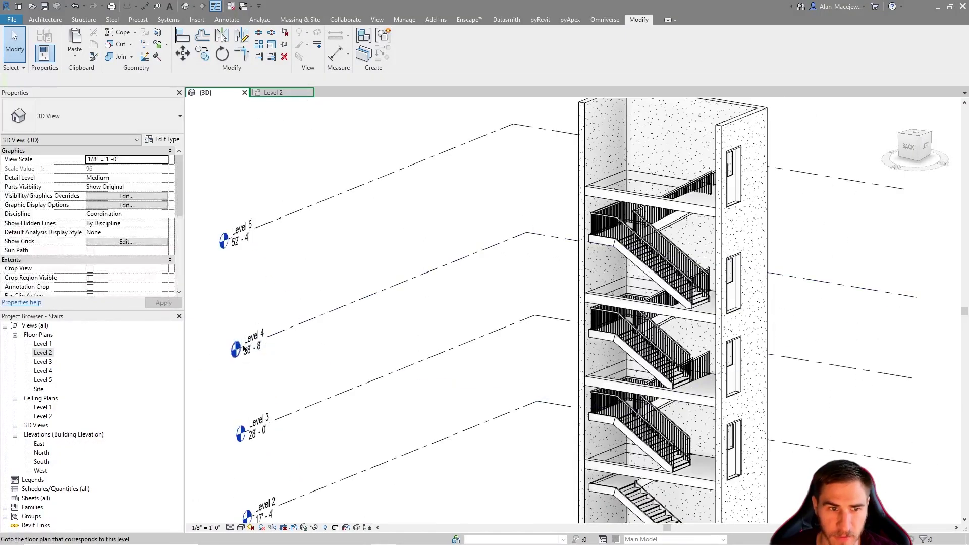
{"action": "scroll", "coordinate": [250, 258], "scroll_direction": "down", "scroll_amount": 1}
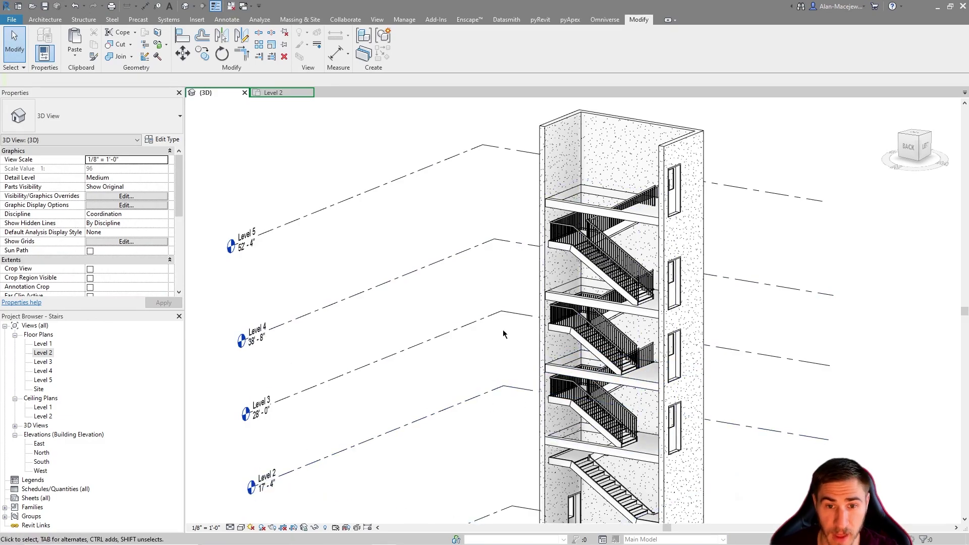
{"action": "middle_click_drag", "start_coordinate": [626, 212], "coordinate": [643, 259], "text": "shift"}
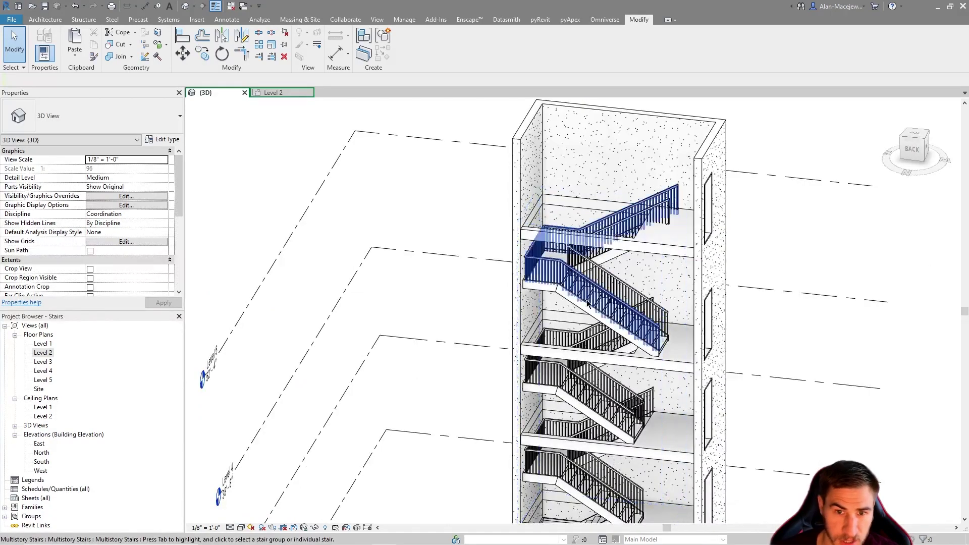
{"action": "mouse_move", "coordinate": [713, 223]}
{"action": "middle_mouse_down", "text": "shift"}
{"action": "mouse_move", "coordinate": [761, 231]}
{"action": "mouse_move", "coordinate": [703, 252]}
{"action": "mouse_move", "coordinate": [717, 217]}
{"action": "middle_mouse_up", "text": "shift"}
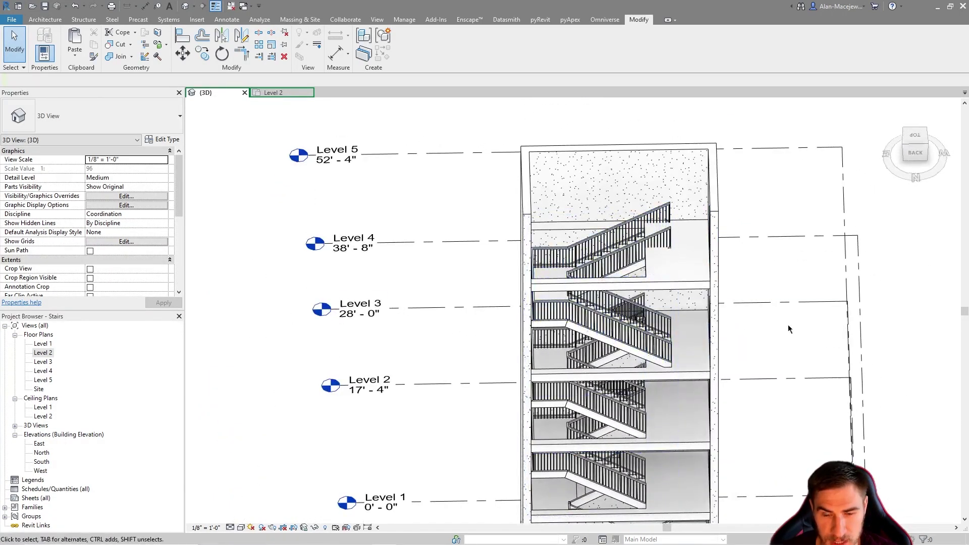
{"action": "left_click", "coordinate": [688, 336]}
{"action": "left_click", "coordinate": [736, 340]}
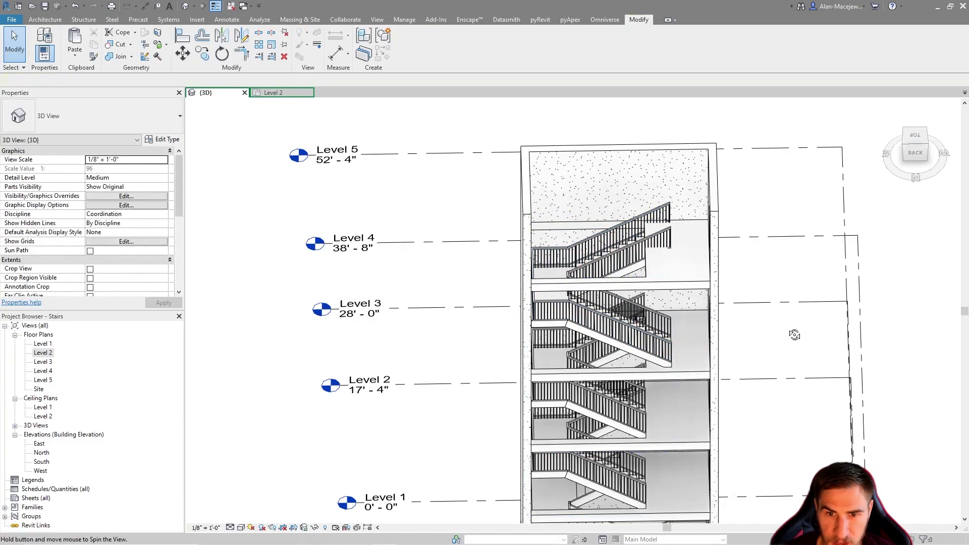
{"action": "middle_click_drag", "start_coordinate": [735, 339], "coordinate": [764, 292], "text": "shift"}
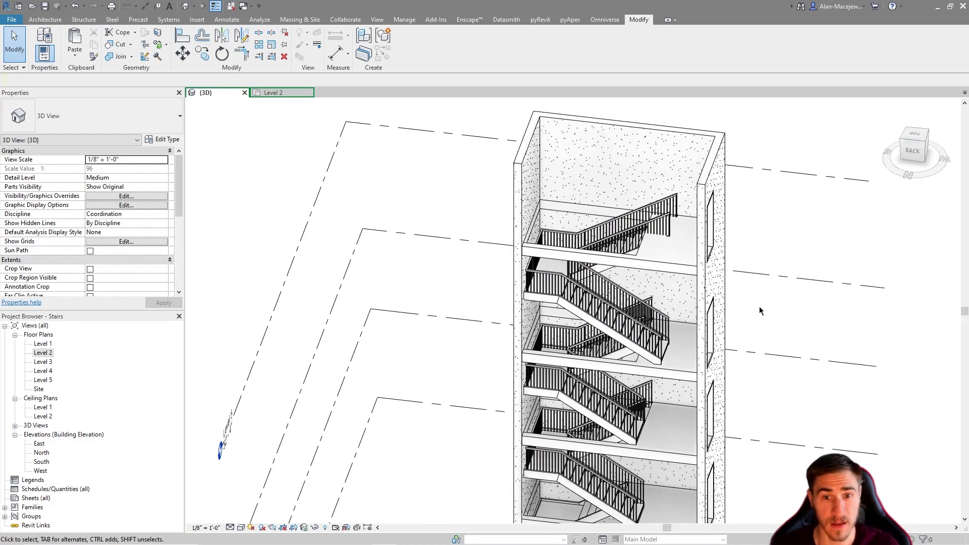
{"action": "scroll", "coordinate": [625, 254], "scroll_direction": "down", "scroll_amount": 2}
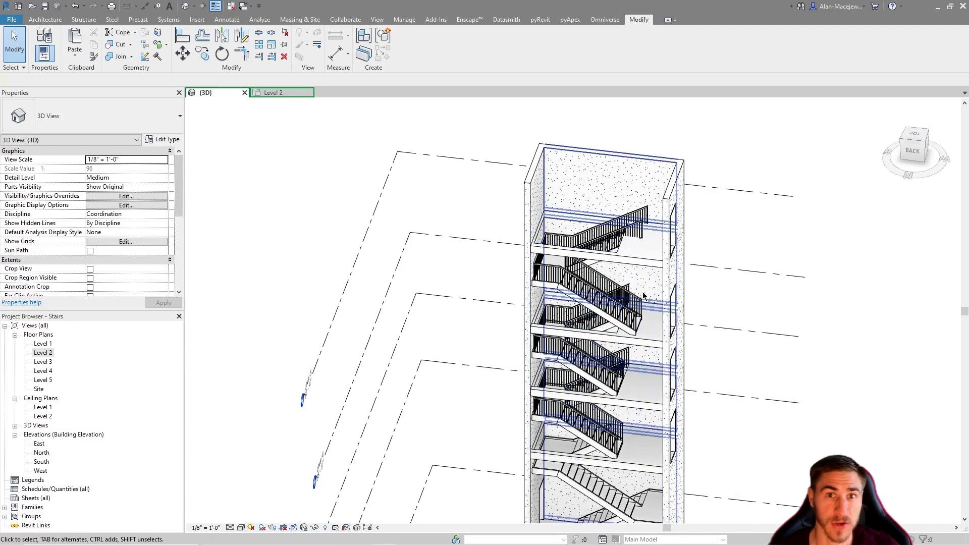
{"action": "middle_click_drag", "start_coordinate": [661, 352], "coordinate": [690, 355], "text": "shift"}
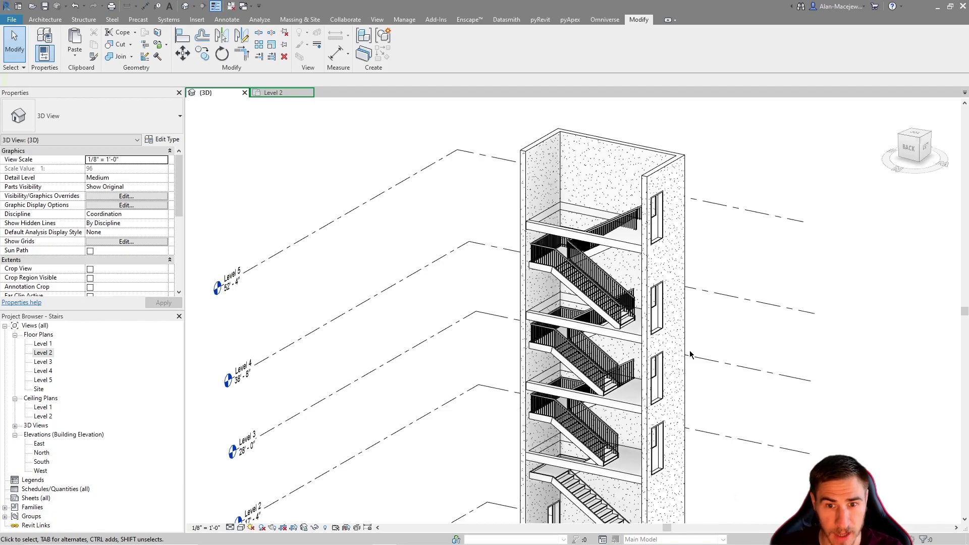
{"action": "scroll", "coordinate": [581, 295], "scroll_direction": "up", "scroll_amount": 1}
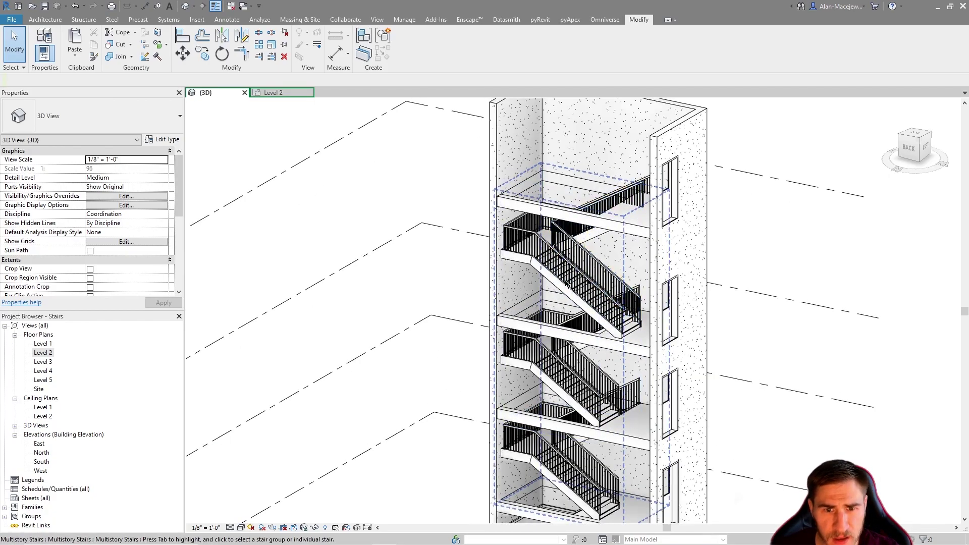
- Select only the Level 4–5 top flight within the multistory stair using Tab
{"action": "left_click", "coordinate": [580, 295]}
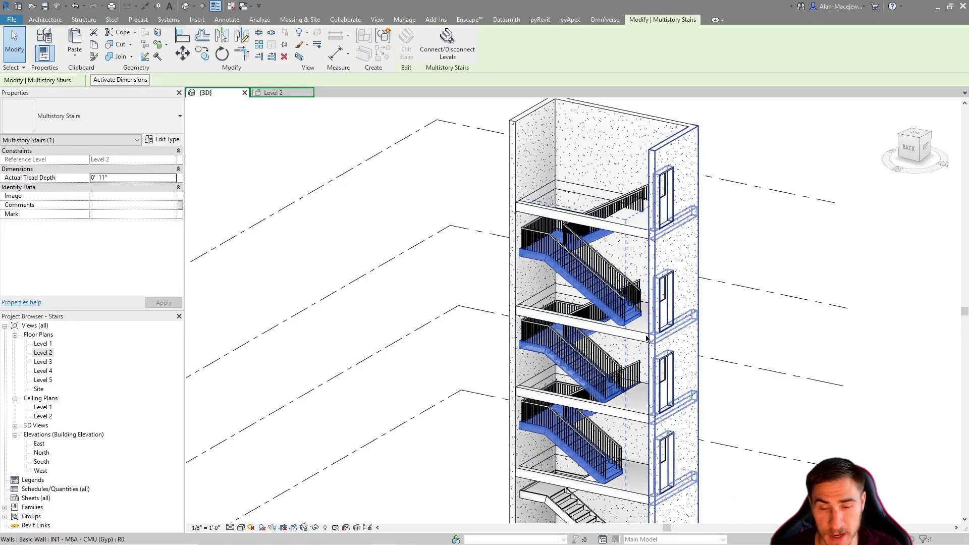
{"action": "scroll", "coordinate": [643, 295], "scroll_direction": "down", "scroll_amount": 2}
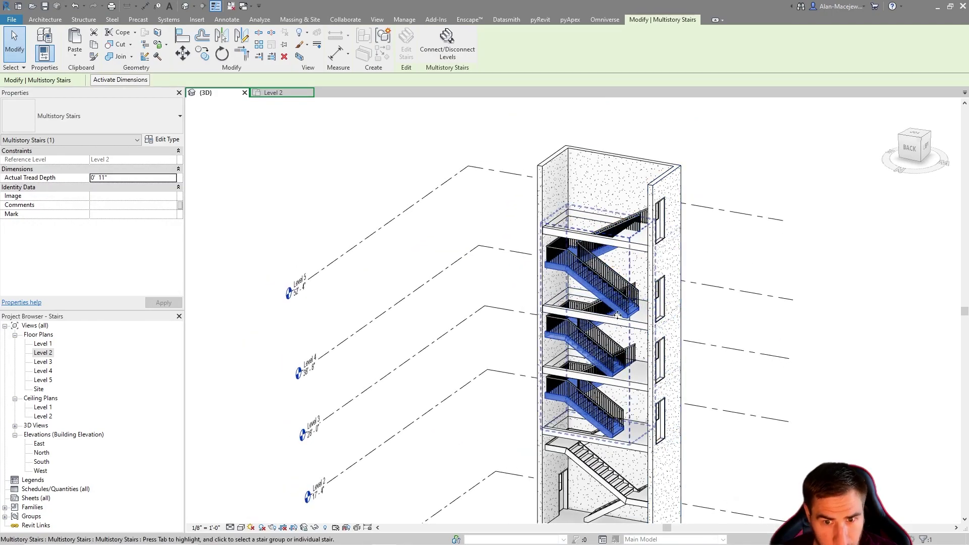
{"action": "scroll", "coordinate": [642, 275], "scroll_direction": "up", "scroll_amount": 2}
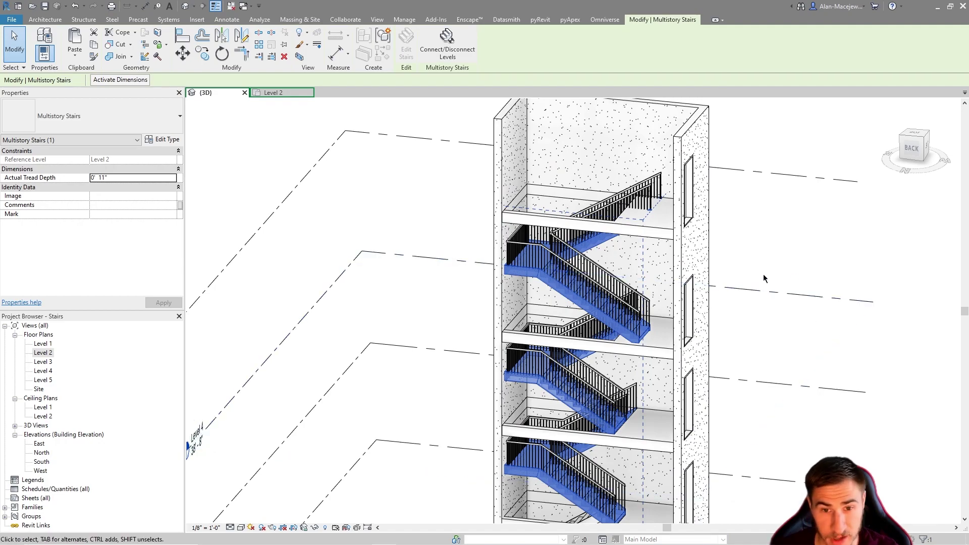
{"action": "scroll", "coordinate": [604, 258], "scroll_direction": "down", "scroll_amount": 1}
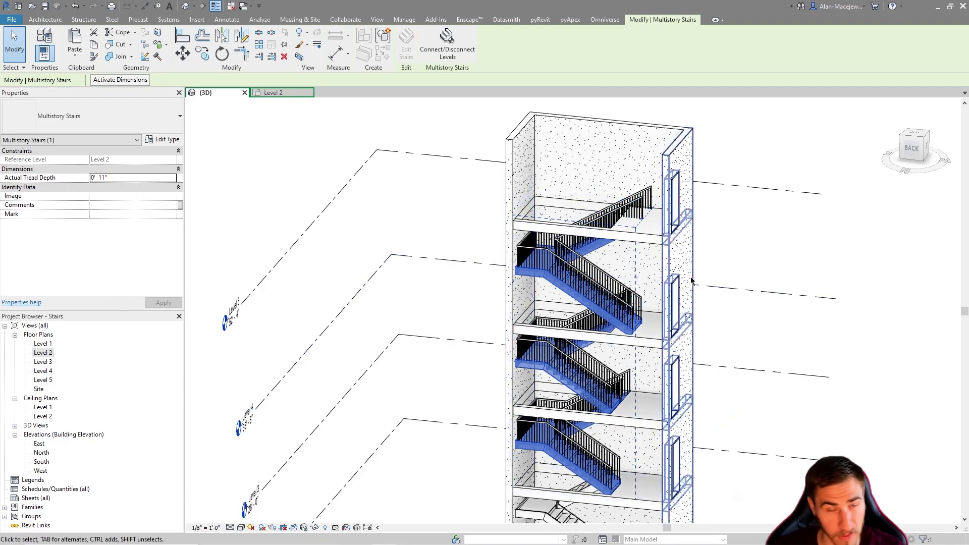
{"action": "scroll", "coordinate": [732, 267], "scroll_direction": "up", "scroll_amount": 2}
{"action": "scroll", "coordinate": [618, 385], "scroll_direction": "up", "scroll_amount": 2}
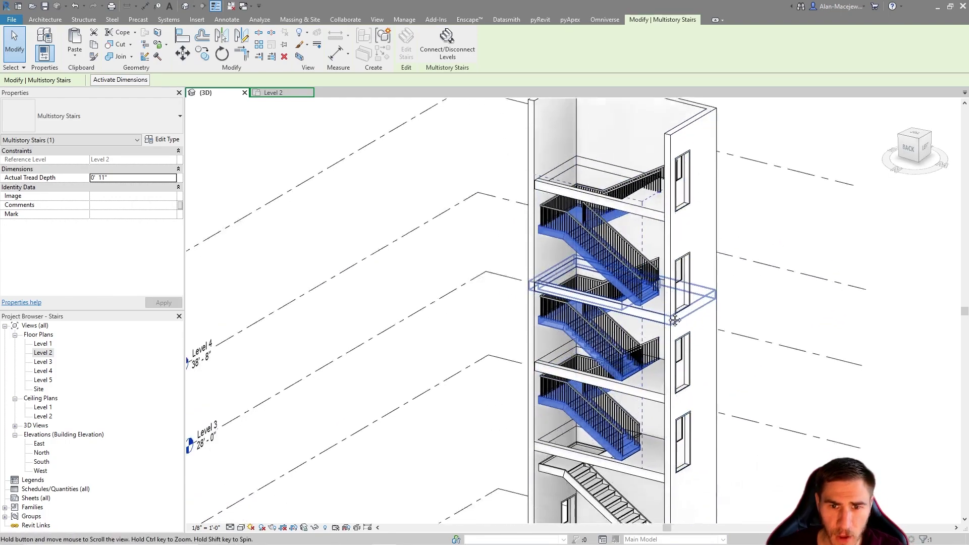
{"action": "scroll", "coordinate": [618, 384], "scroll_direction": "down", "scroll_amount": 3}
{"action": "scroll", "coordinate": [634, 274], "scroll_direction": "up", "scroll_amount": 3}
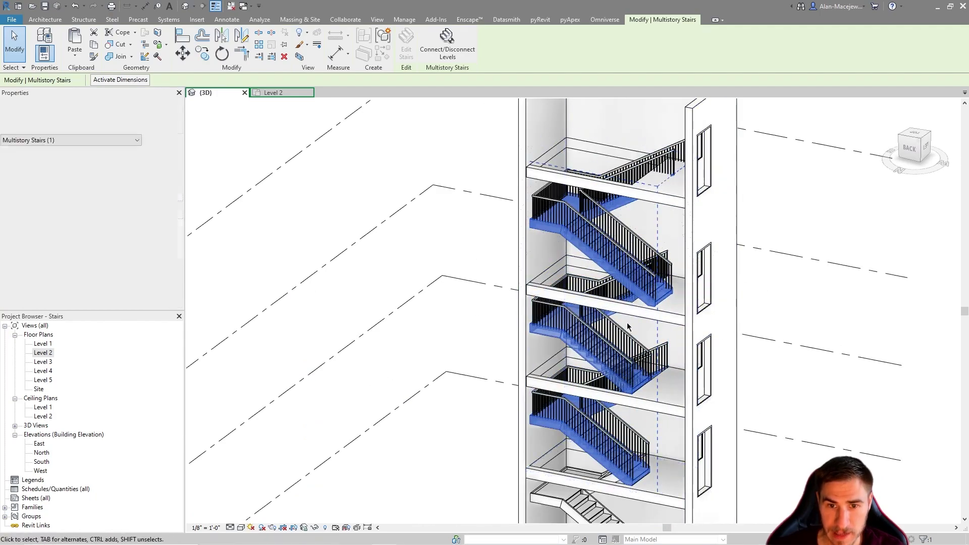
{"action": "middle_click_drag", "start_coordinate": [797, 313], "coordinate": [805, 299], "text": "shift"}
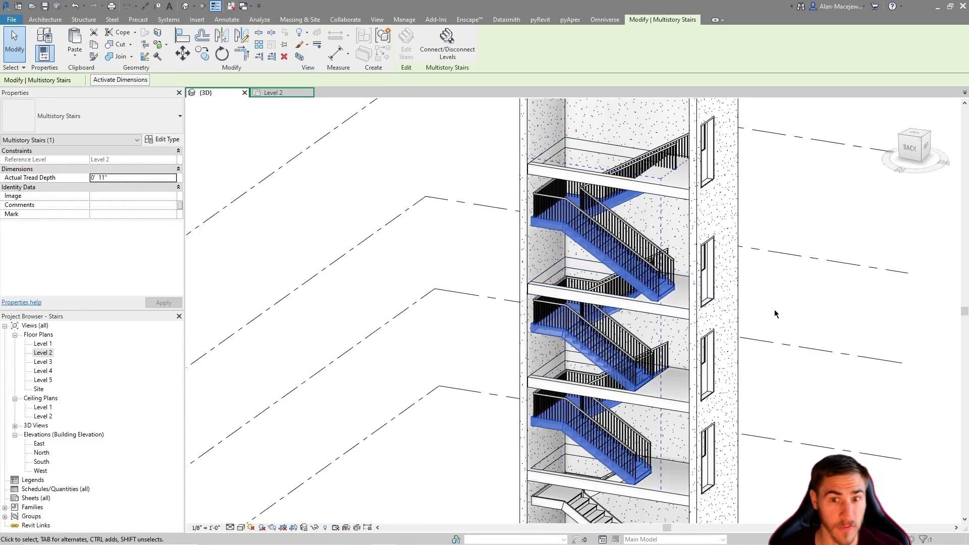
{"action": "key", "text": "Tab"}
{"action": "left_click", "coordinate": [572, 228]}
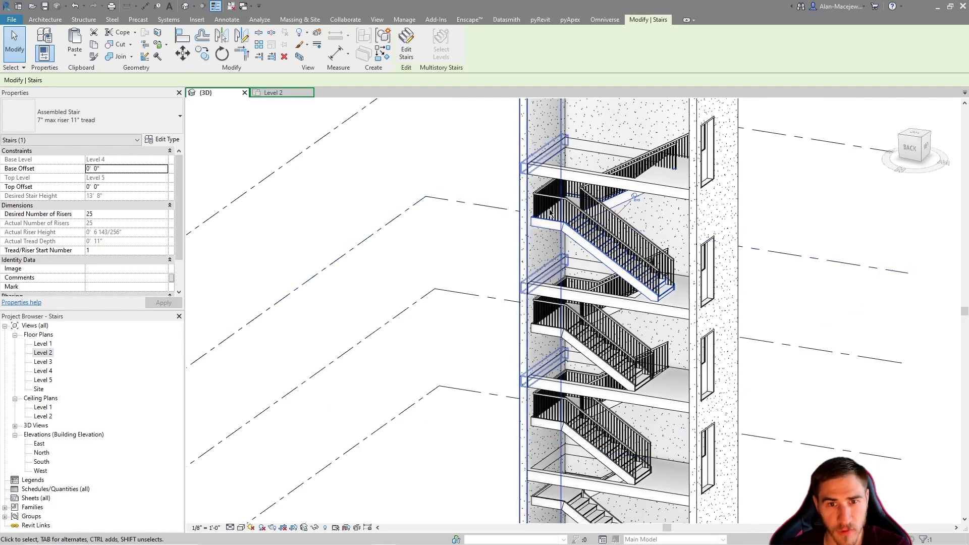
- Edit the top stair and shorten its upper run from 13 to 10 risers in the Level 5 plan
{"action": "scroll", "coordinate": [529, 281], "scroll_direction": "down", "scroll_amount": 1}
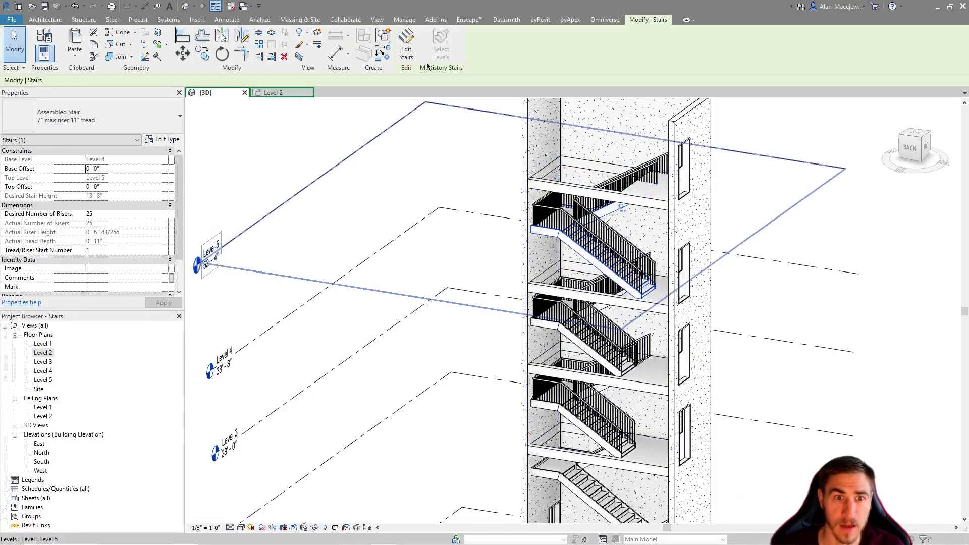
{"action": "left_click", "coordinate": [406, 50]}
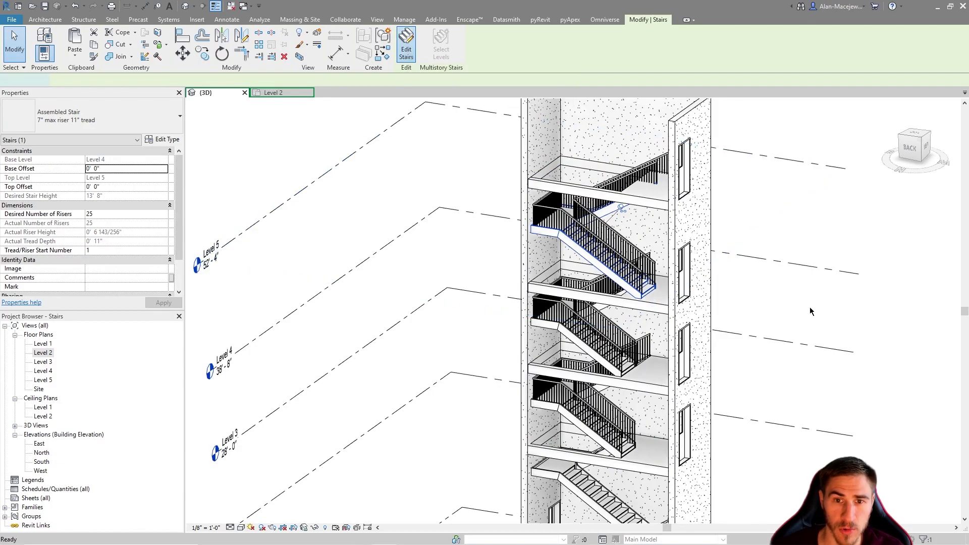
{"action": "middle_click_drag", "start_coordinate": [695, 230], "coordinate": [653, 311], "text": "shift"}
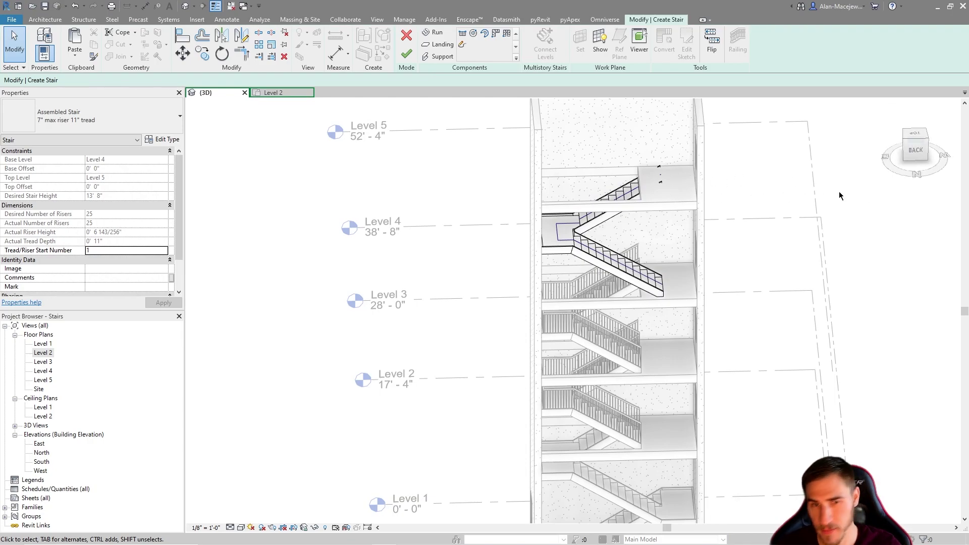
{"action": "middle_click_drag", "start_coordinate": [839, 194], "coordinate": [752, 236], "text": "shift"}
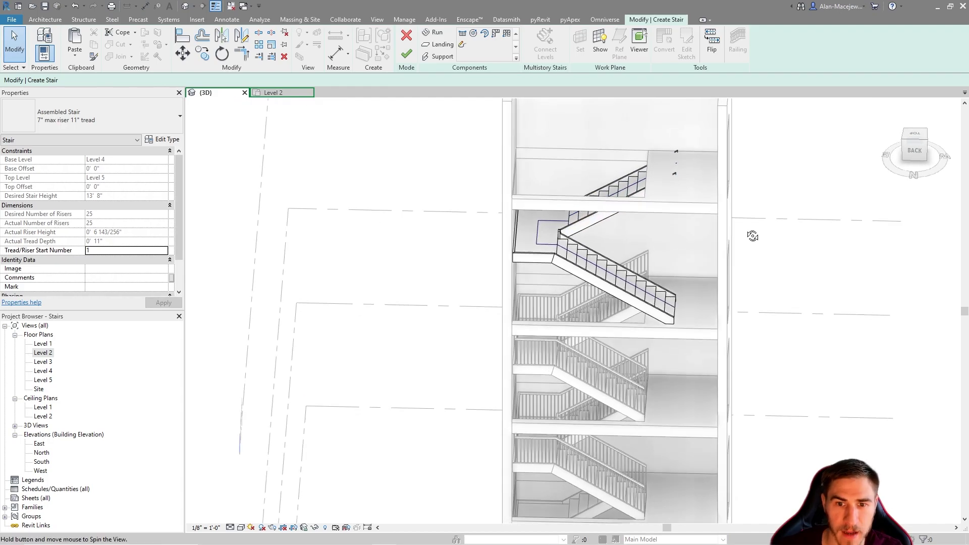
{"action": "double_click", "coordinate": [43, 379]}
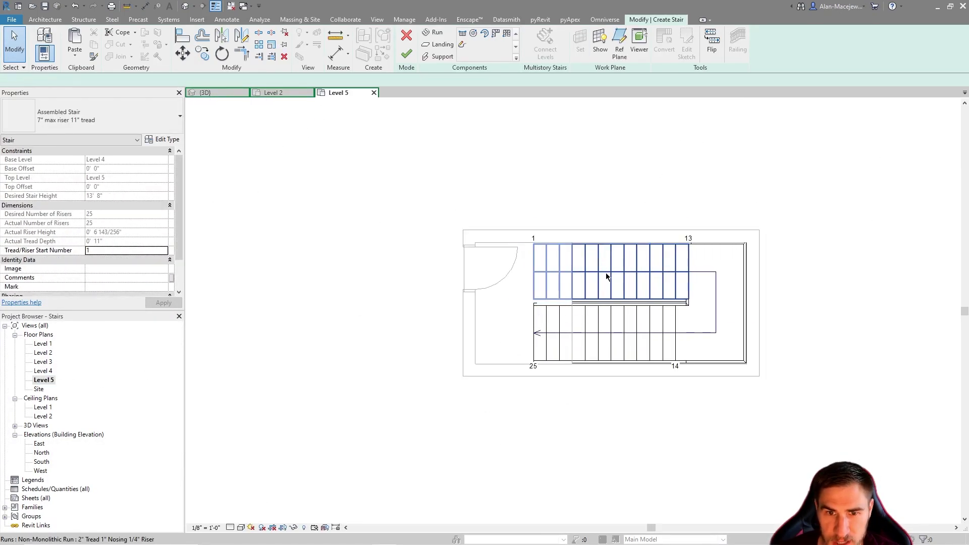
{"action": "left_click", "coordinate": [606, 275]}
{"action": "scroll", "coordinate": [633, 273], "scroll_direction": "up", "scroll_amount": 3}
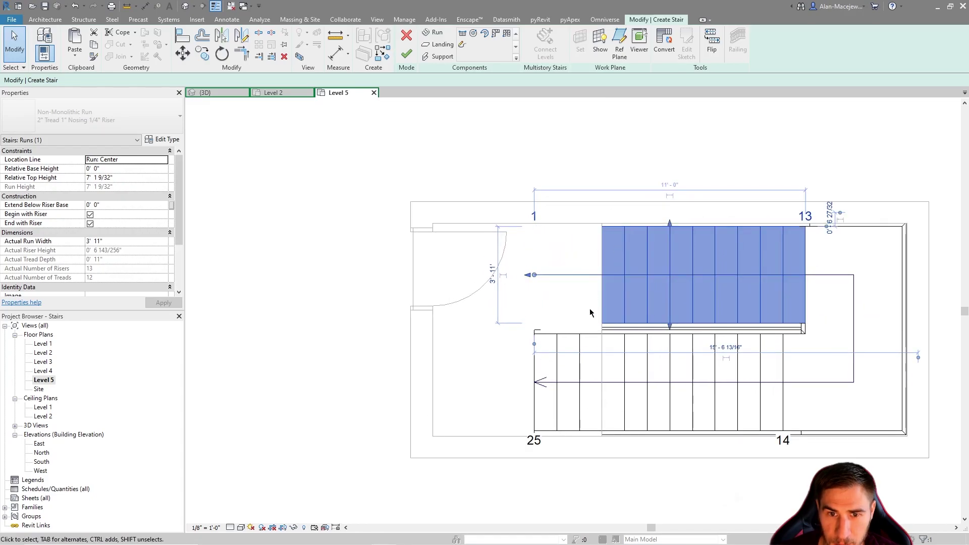
{"action": "left_click_drag", "start_coordinate": [528, 277], "coordinate": [602, 272]}
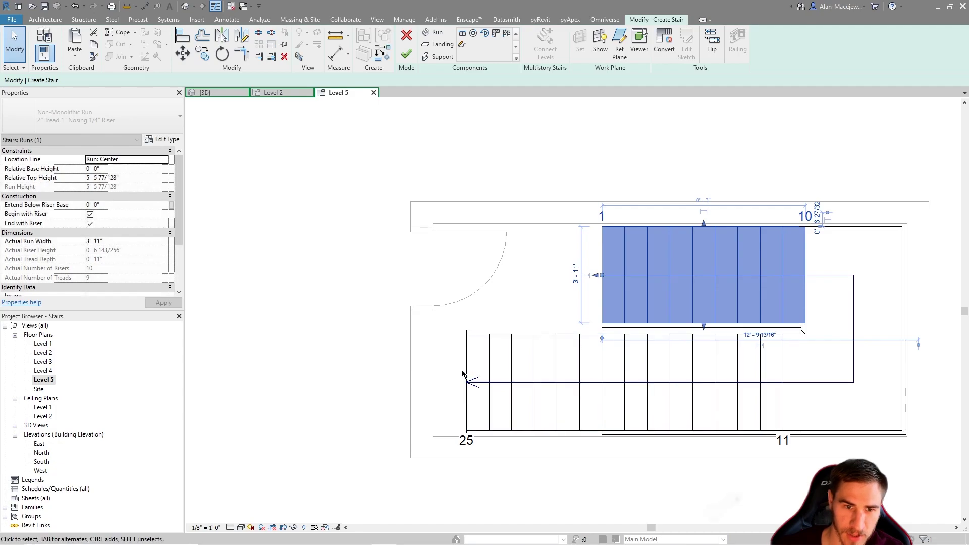
- Back in the 3D view, inspect the new flight and finish the stair edit
{"action": "left_click", "coordinate": [238, 95]}
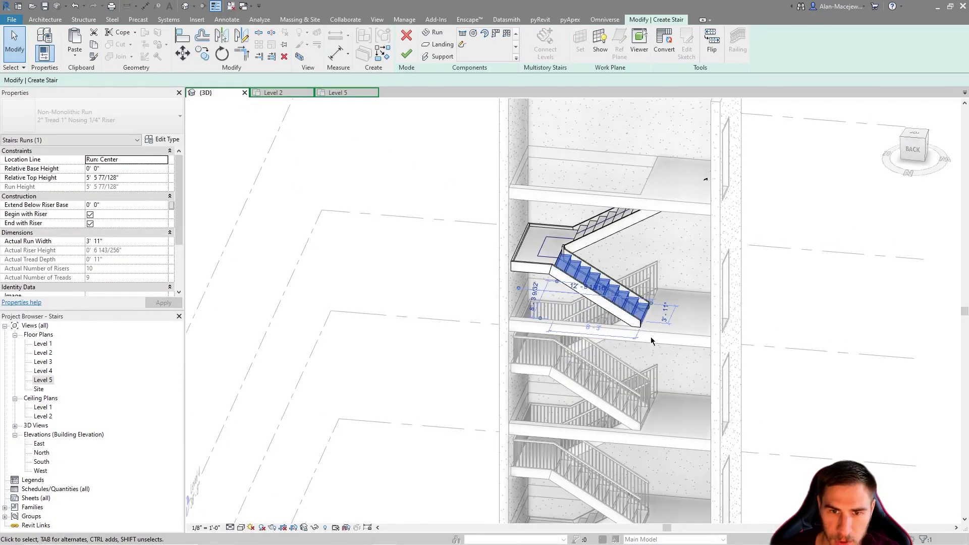
{"action": "scroll", "coordinate": [650, 346], "scroll_direction": "down", "scroll_amount": 2}
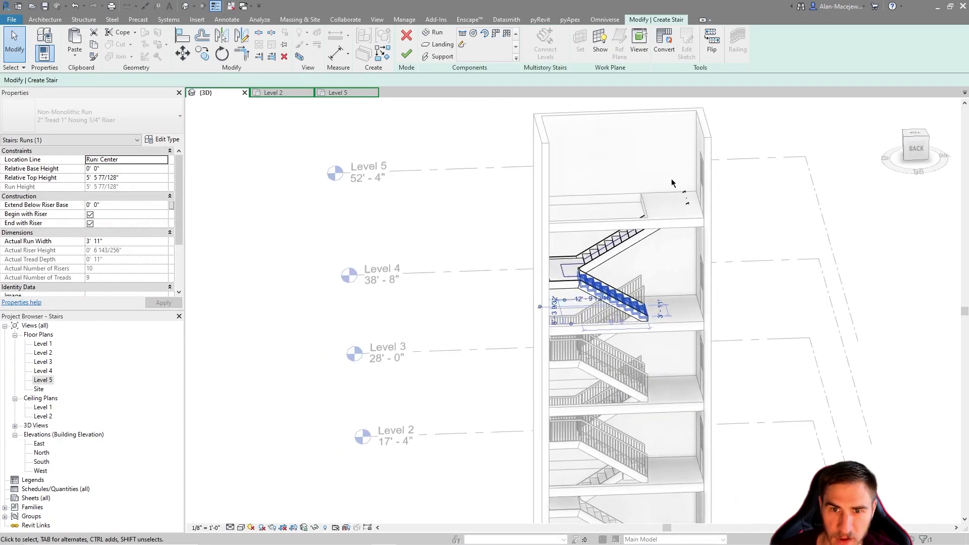
{"action": "middle_click_drag", "start_coordinate": [688, 381], "coordinate": [686, 342], "text": "shift"}
{"action": "middle_click_drag", "start_coordinate": [651, 311], "coordinate": [623, 328]}
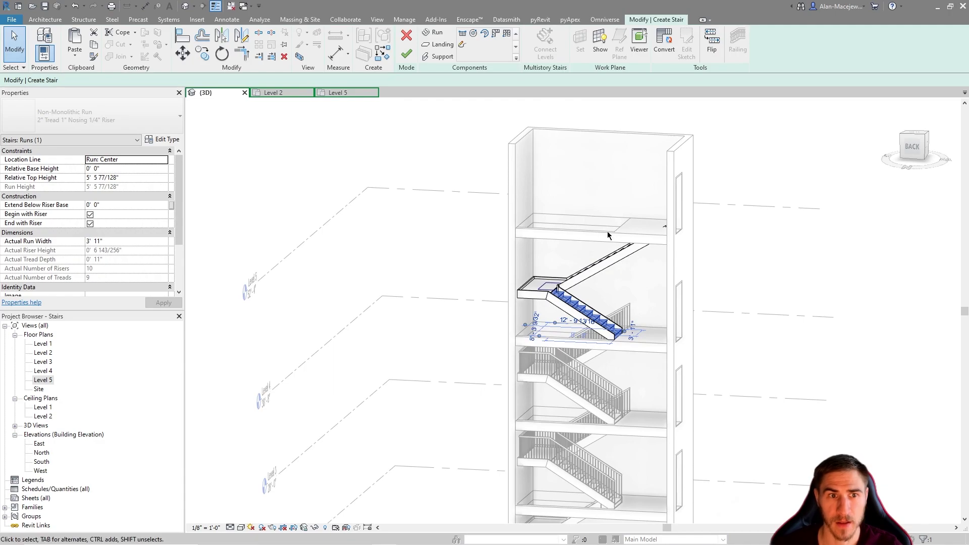
{"action": "left_click", "coordinate": [409, 47]}
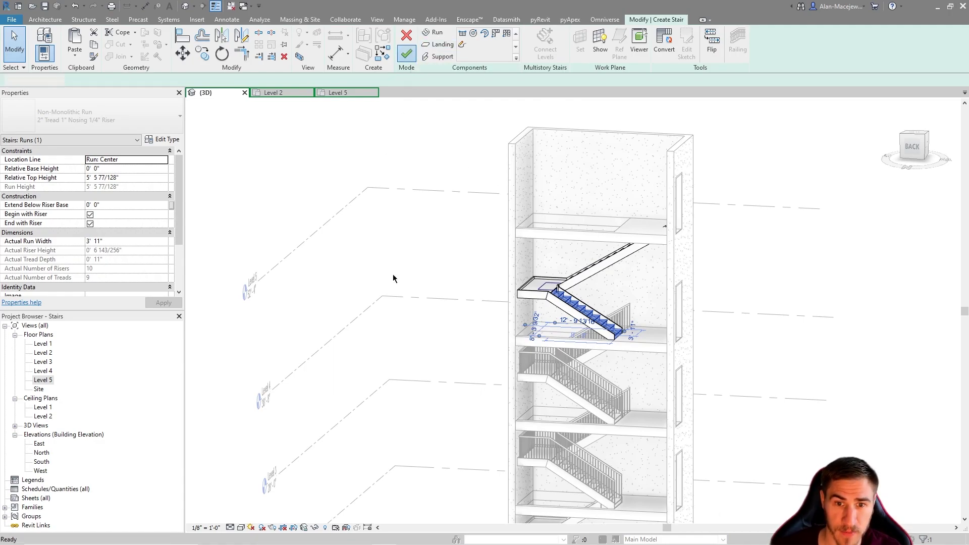
- Orbit the tower to check the finished stair and select the multistory stair
{"action": "mouse_move", "coordinate": [758, 252]}
{"action": "middle_mouse_down", "text": "shift"}
{"action": "mouse_move", "coordinate": [798, 257]}
{"action": "mouse_move", "coordinate": [772, 273]}
{"action": "mouse_move", "coordinate": [762, 256]}
{"action": "mouse_move", "coordinate": [747, 257]}
{"action": "middle_mouse_up", "text": "shift"}
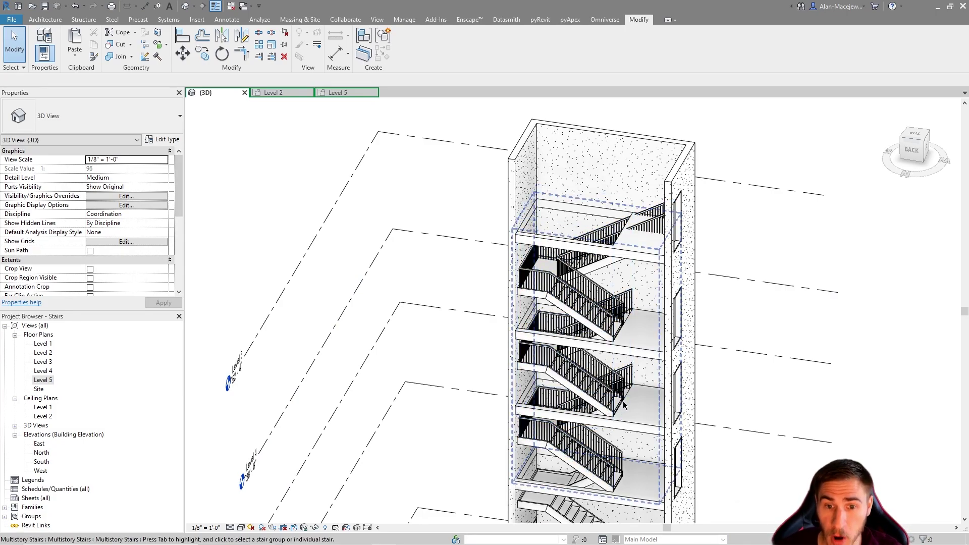
{"action": "left_click", "coordinate": [606, 401]}
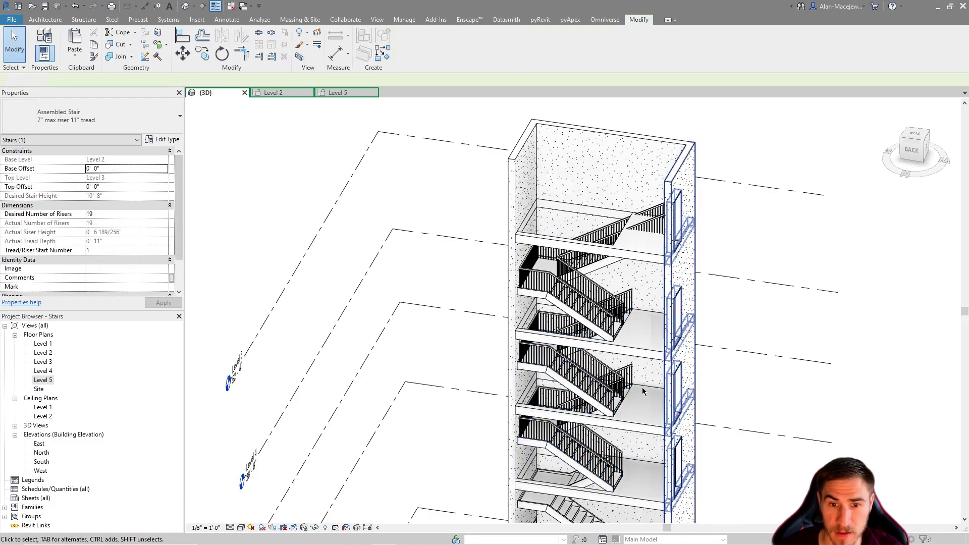
{"action": "key", "text": "Escape"}
{"action": "left_click", "coordinate": [579, 398]}
{"action": "middle_click_drag", "start_coordinate": [735, 400], "coordinate": [757, 372], "text": "shift"}
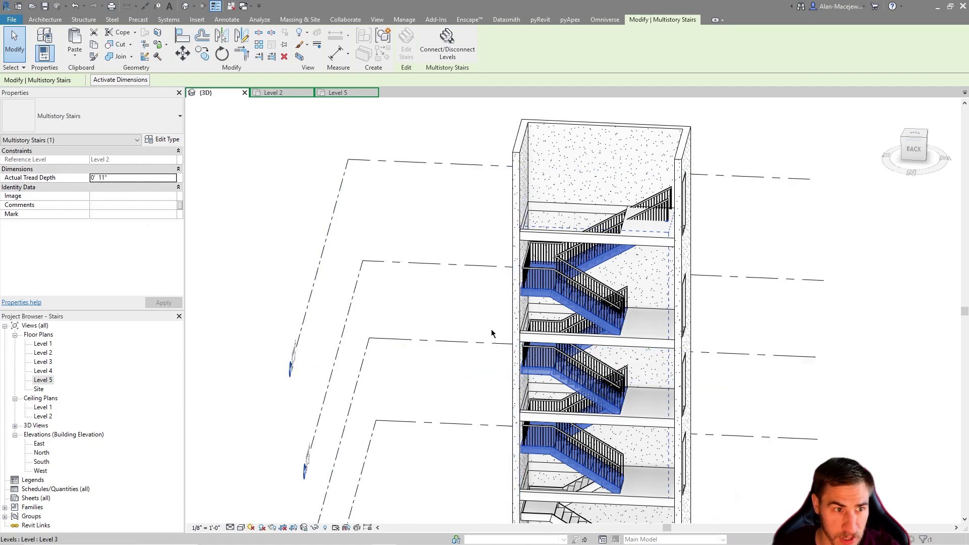
{"action": "middle_click_drag", "start_coordinate": [749, 289], "coordinate": [762, 334], "text": "shift"}
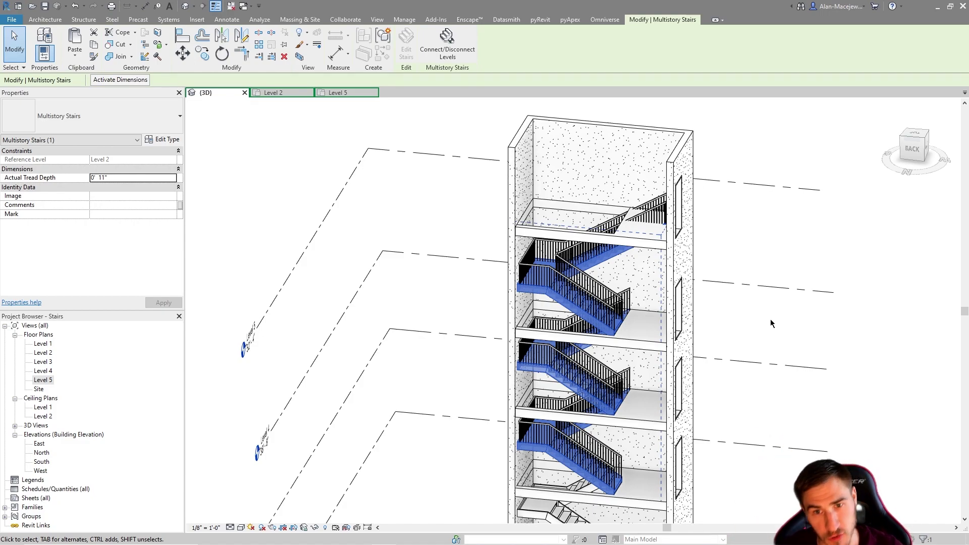
- Pick and clear stray elements: the stair railing and the top-floor shaft opening
{"action": "left_click", "coordinate": [599, 312]}
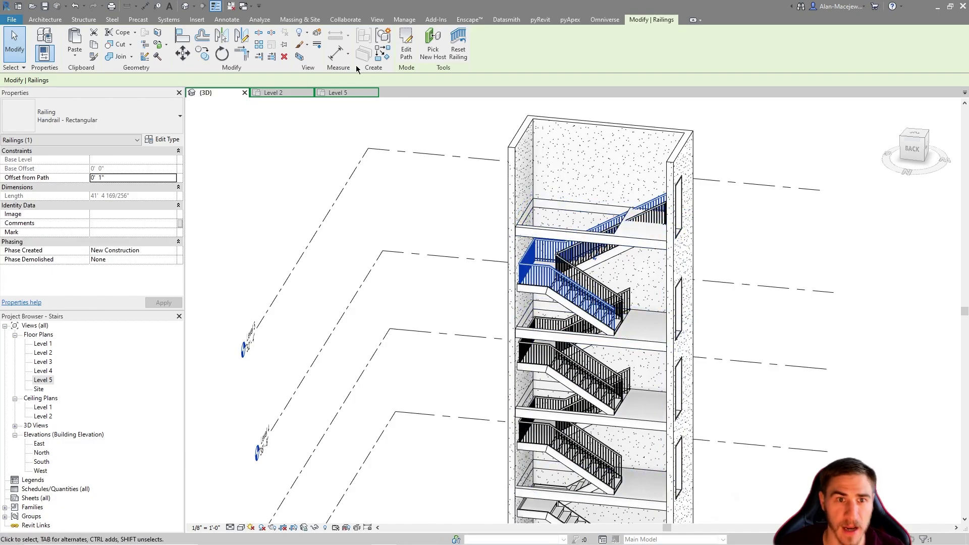
{"action": "left_click", "coordinate": [758, 314]}
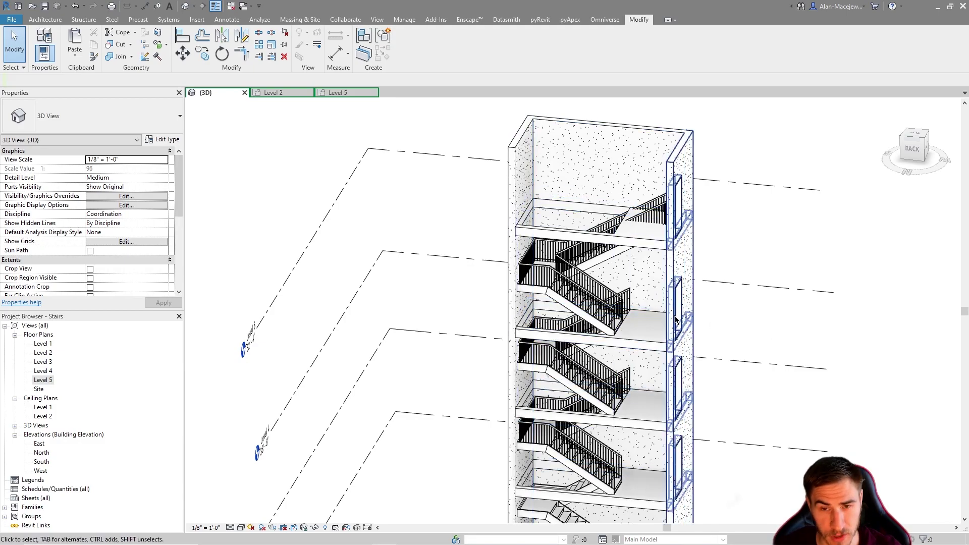
{"action": "mouse_move", "coordinate": [741, 226]}
{"action": "middle_mouse_down", "text": "shift"}
{"action": "mouse_move", "coordinate": [744, 242]}
{"action": "mouse_move", "coordinate": [754, 228]}
{"action": "middle_mouse_up", "text": "shift"}
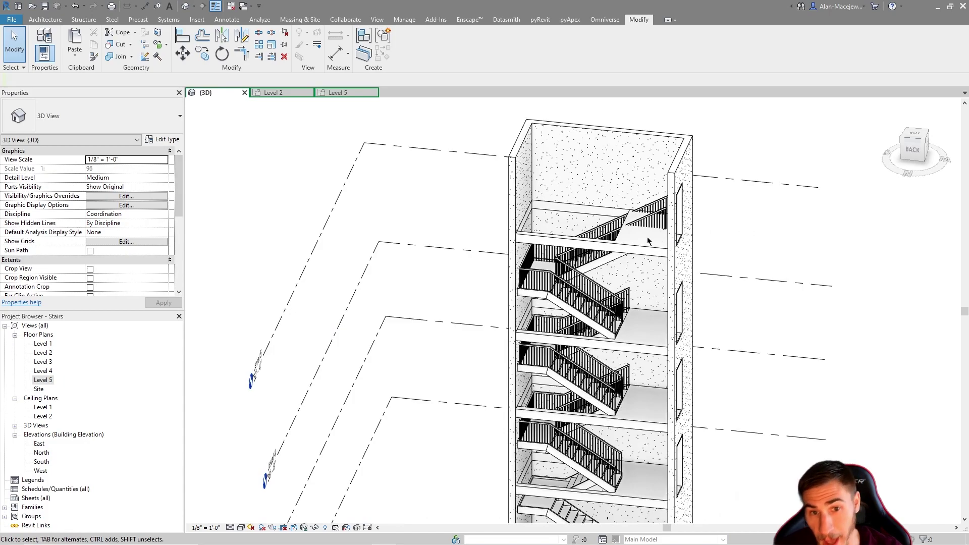
{"action": "left_click", "coordinate": [614, 239]}
{"action": "key", "text": "Delete"}
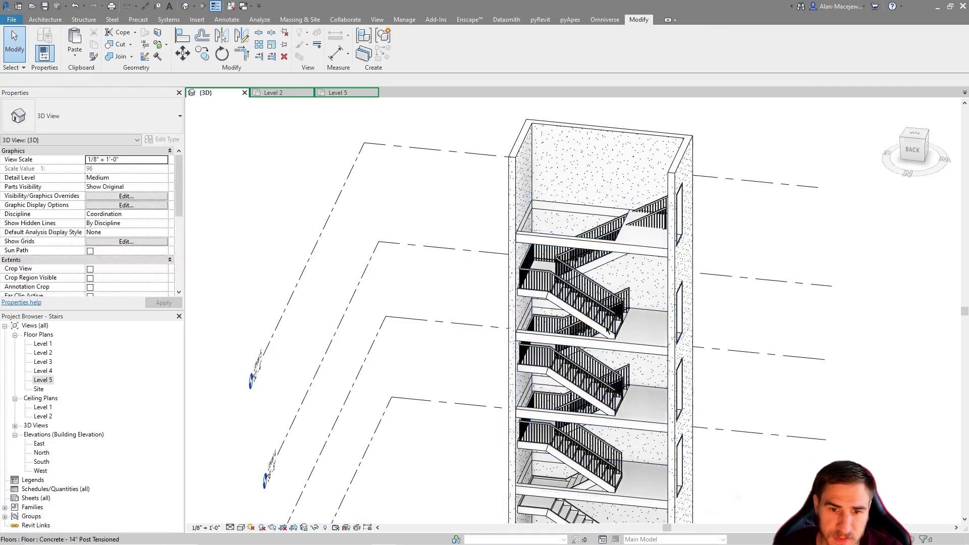
{"action": "left_click", "coordinate": [611, 324]}
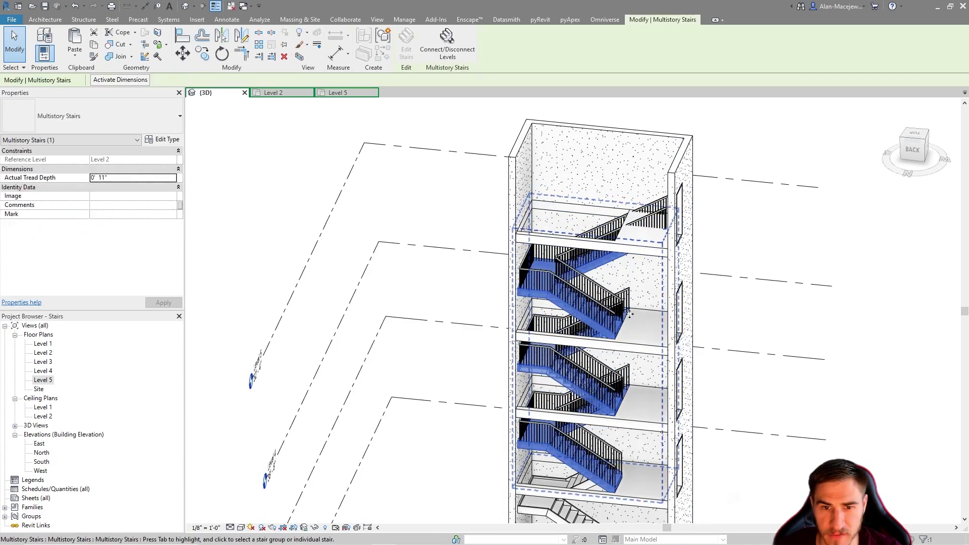
{"action": "scroll", "coordinate": [615, 302], "scroll_direction": "up", "scroll_amount": 1}
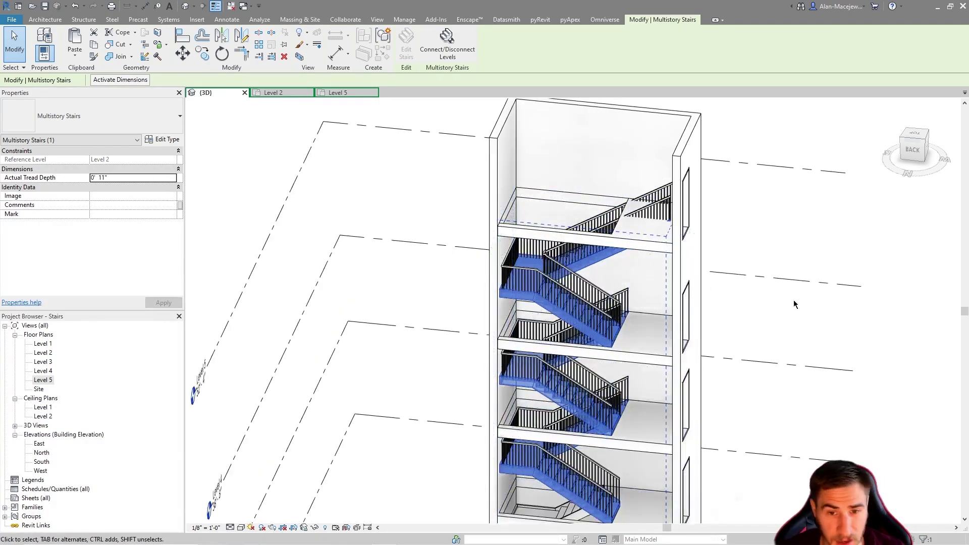
{"action": "left_click", "coordinate": [783, 303]}
{"action": "left_click", "coordinate": [621, 323]}
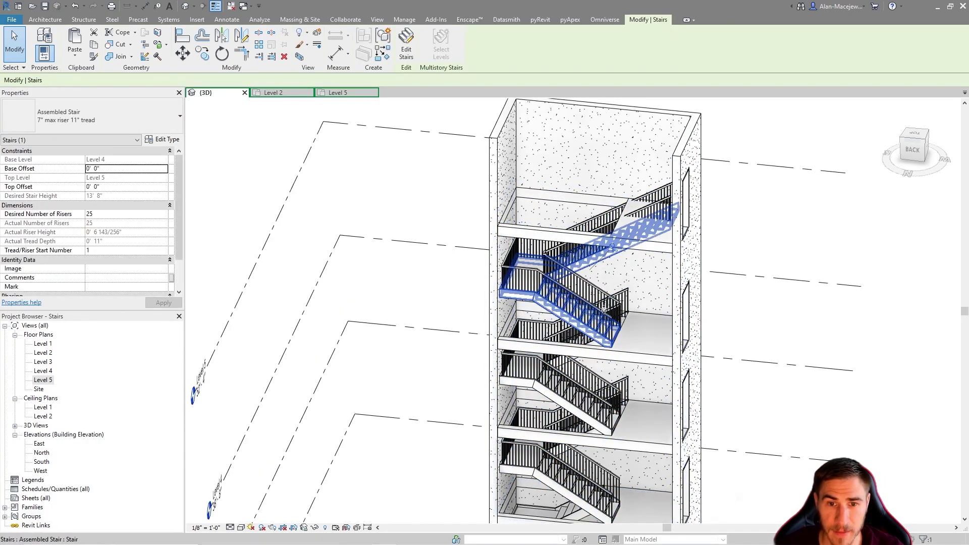
{"action": "key", "text": "Tab"}
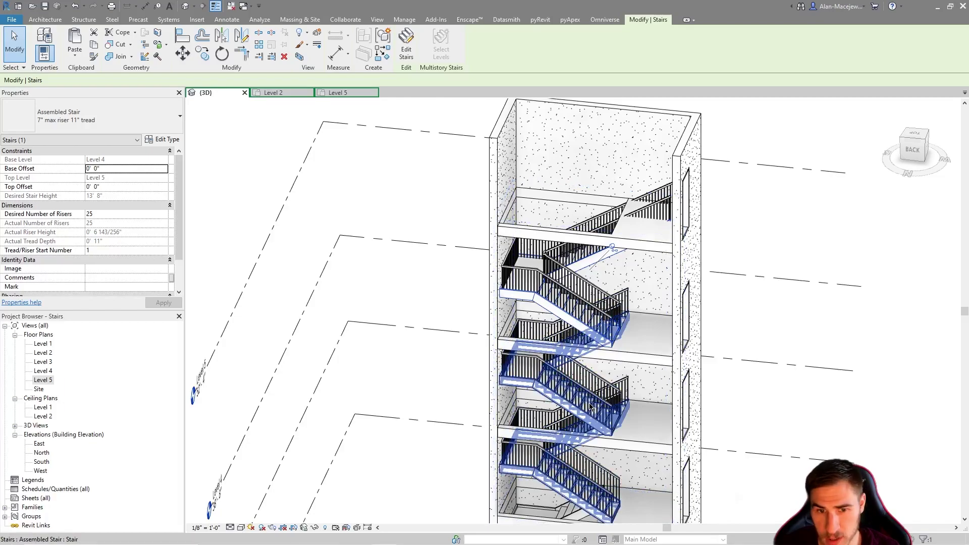
{"action": "left_click", "coordinate": [592, 408]}
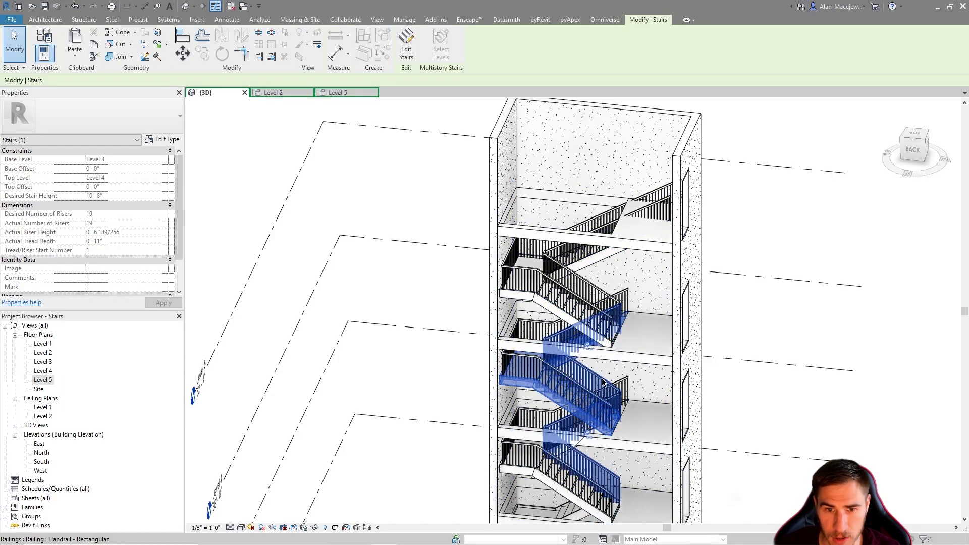
{"action": "scroll", "coordinate": [588, 354], "scroll_direction": "up", "scroll_amount": 1}
{"action": "middle_click_drag", "start_coordinate": [586, 342], "coordinate": [622, 334]}
{"action": "left_click_drag", "start_coordinate": [622, 334], "coordinate": [625, 323]}
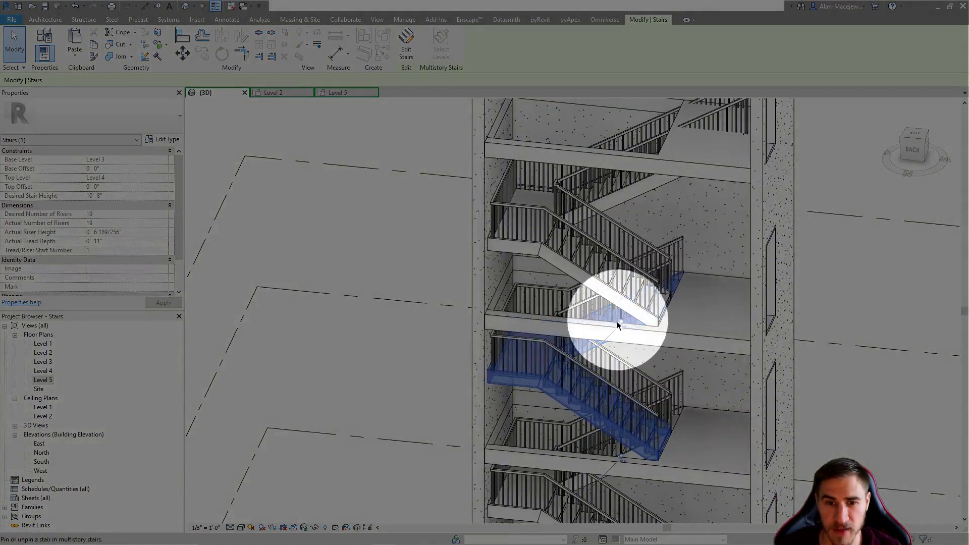
{"action": "middle_click_drag", "start_coordinate": [619, 324], "coordinate": [584, 286], "text": "shift"}
{"action": "key", "text": "Escape"}
{"action": "key", "text": "Tab"}
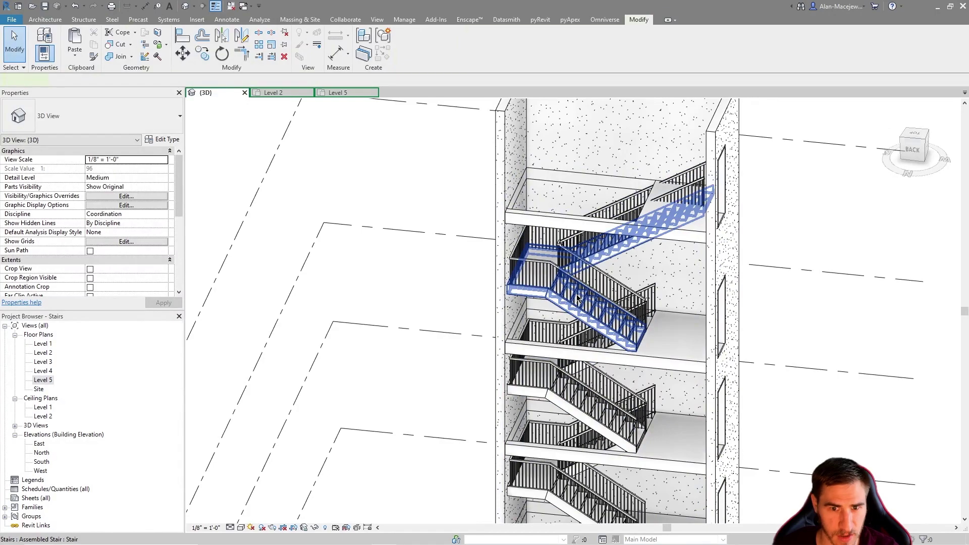
{"action": "scroll", "coordinate": [578, 298], "scroll_direction": "down", "scroll_amount": 1}
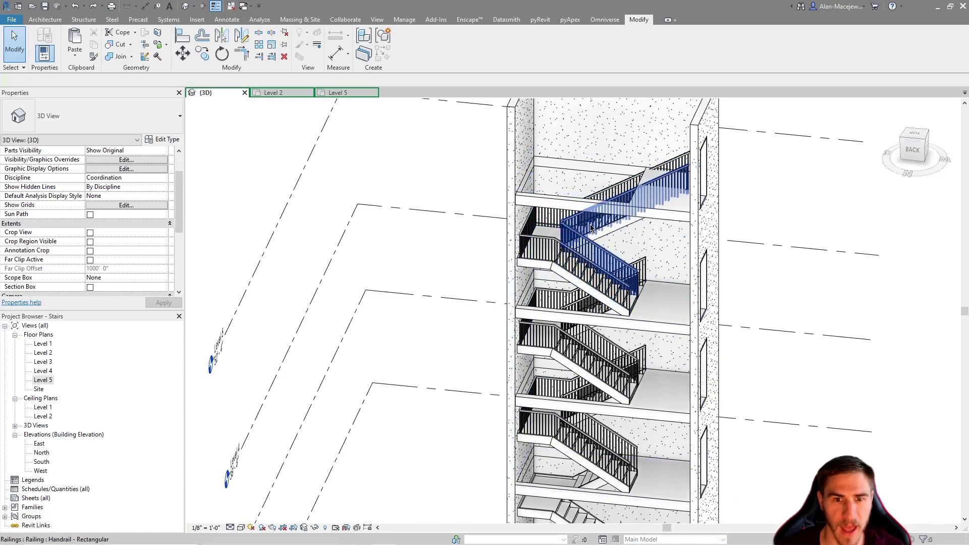
{"action": "scroll", "coordinate": [561, 279], "scroll_direction": "up", "scroll_amount": 2}
{"action": "key", "text": "Tab"}
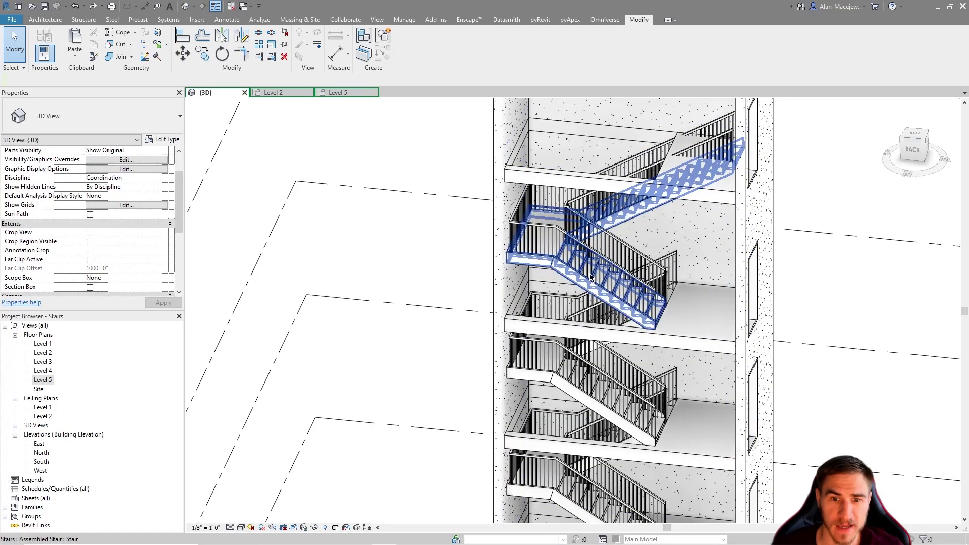
{"action": "left_click", "coordinate": [647, 197]}
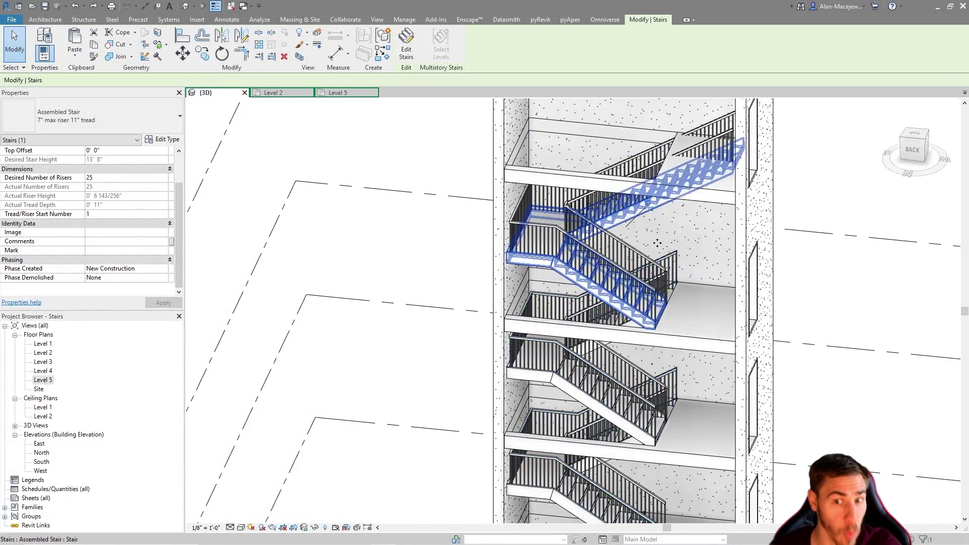
- Use Tab to isolate individual lower stairs, ending on the Level 2 to Level 3 flight
{"action": "key", "text": "Escape"}
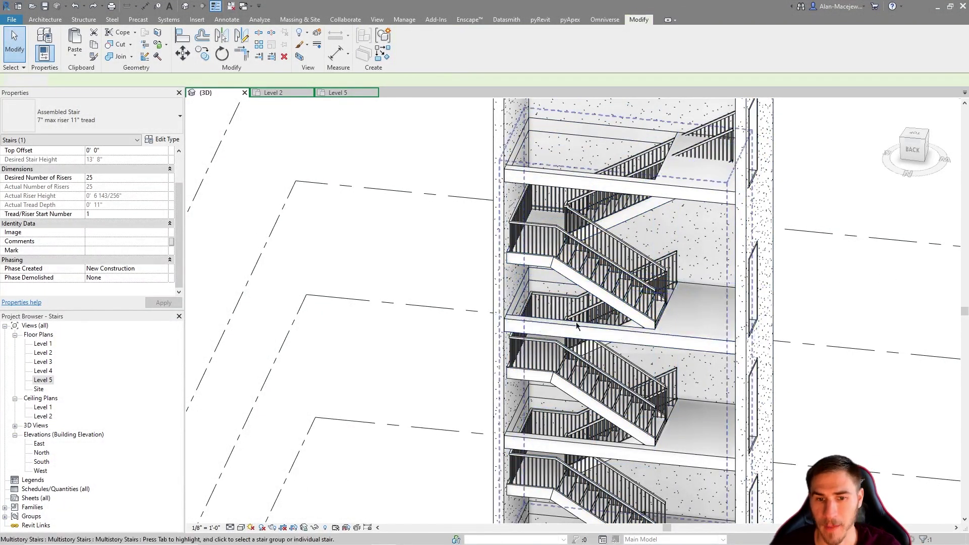
{"action": "key", "text": "Tab"}
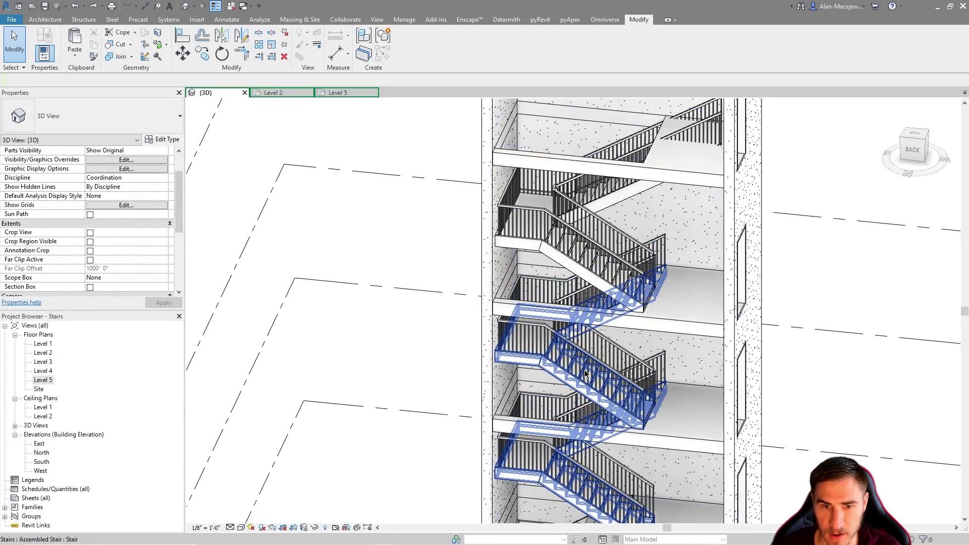
{"action": "left_click", "coordinate": [585, 374]}
{"action": "left_click", "coordinate": [644, 390]}
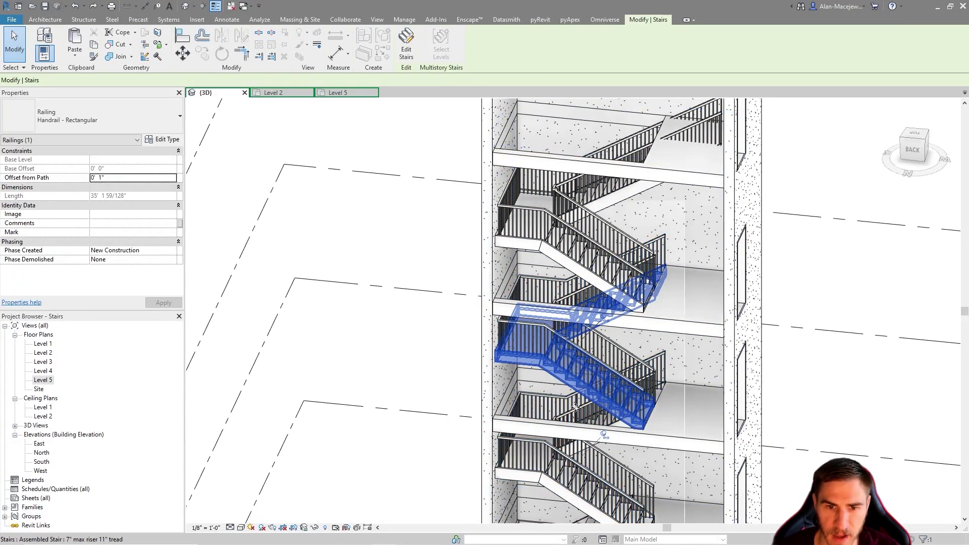
{"action": "key", "text": "Escape"}
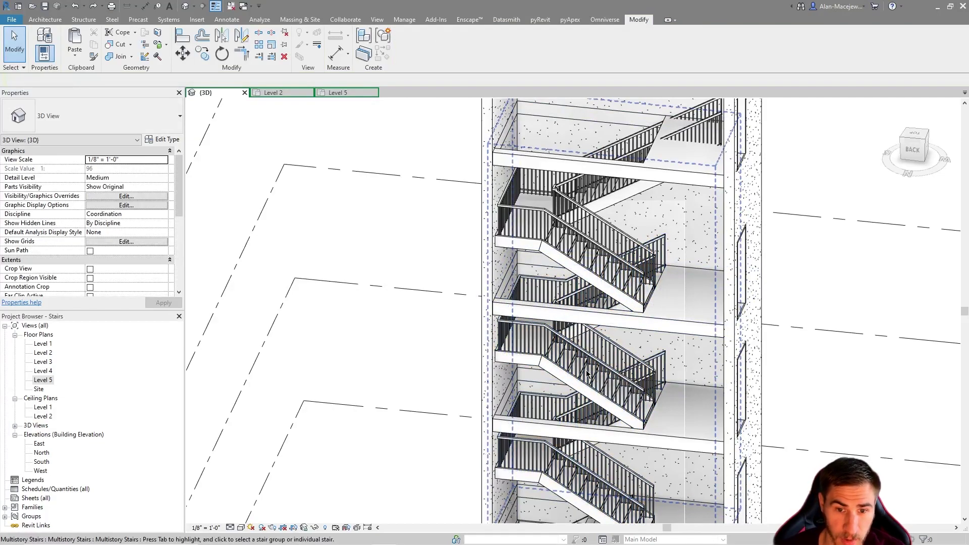
{"action": "key", "text": "Tab"}
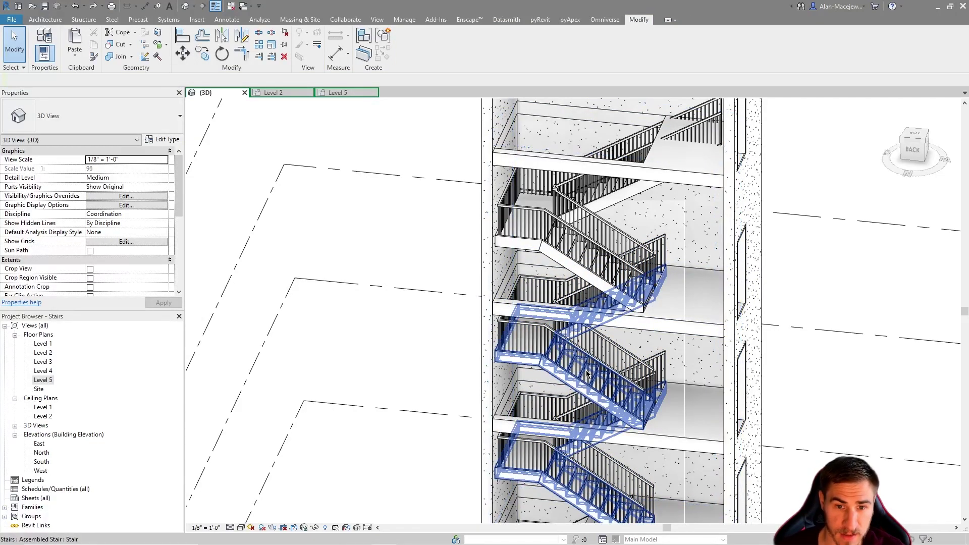
{"action": "left_click", "coordinate": [587, 374]}
{"action": "scroll", "coordinate": [606, 353], "scroll_direction": "down", "scroll_amount": 2}
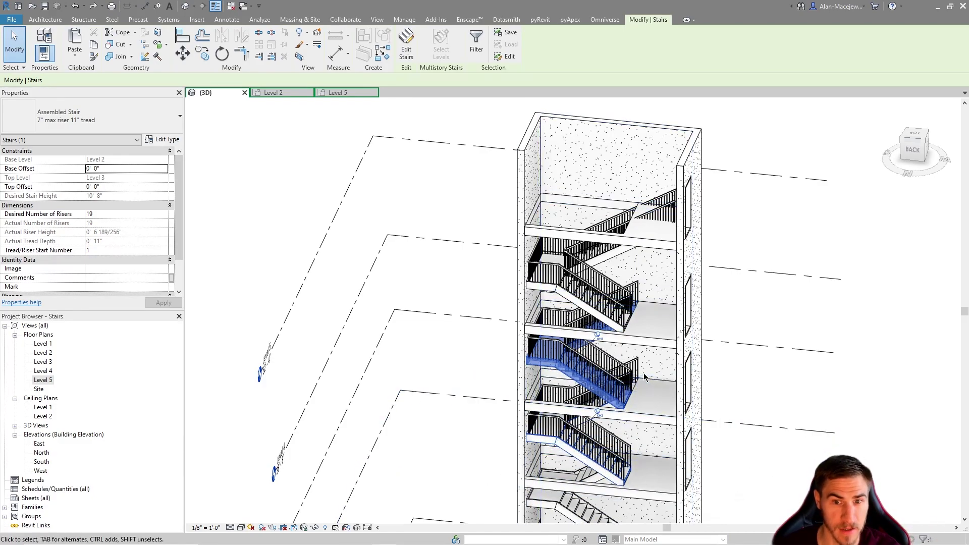
{"action": "scroll", "coordinate": [529, 283], "scroll_direction": "up", "scroll_amount": 2}
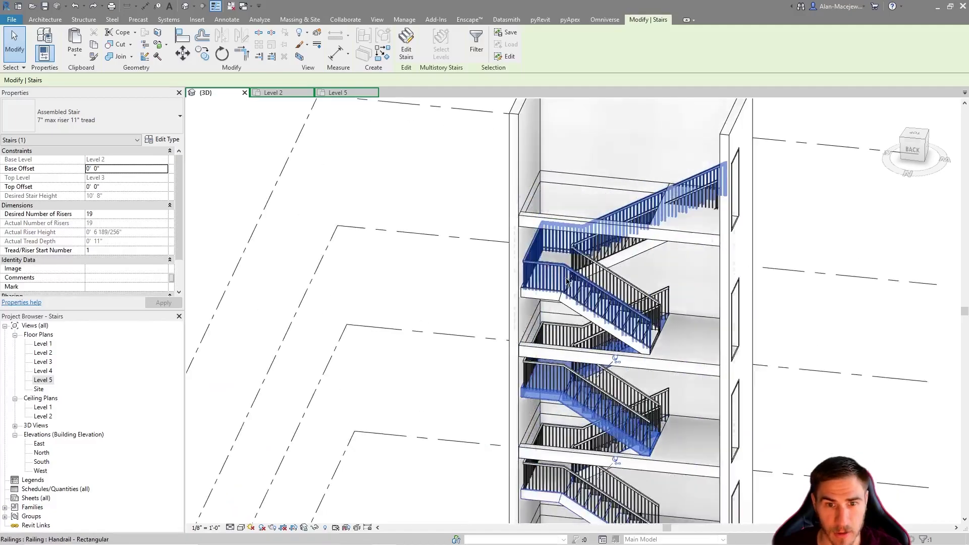
{"action": "scroll", "coordinate": [597, 306], "scroll_direction": "down", "scroll_amount": 2}
{"action": "scroll", "coordinate": [595, 306], "scroll_direction": "up", "scroll_amount": 2}
- Tab-select the Level 4–5 flight, then select a lower stair flight instead of its railing
{"action": "key", "text": "Tab"}
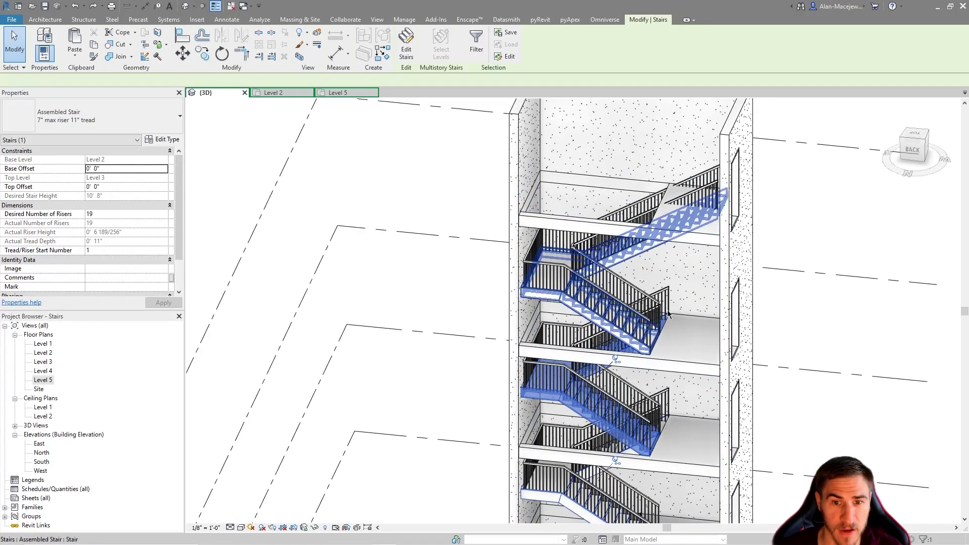
{"action": "left_click", "coordinate": [632, 309]}
{"action": "scroll", "coordinate": [621, 348], "scroll_direction": "down", "scroll_amount": 2}
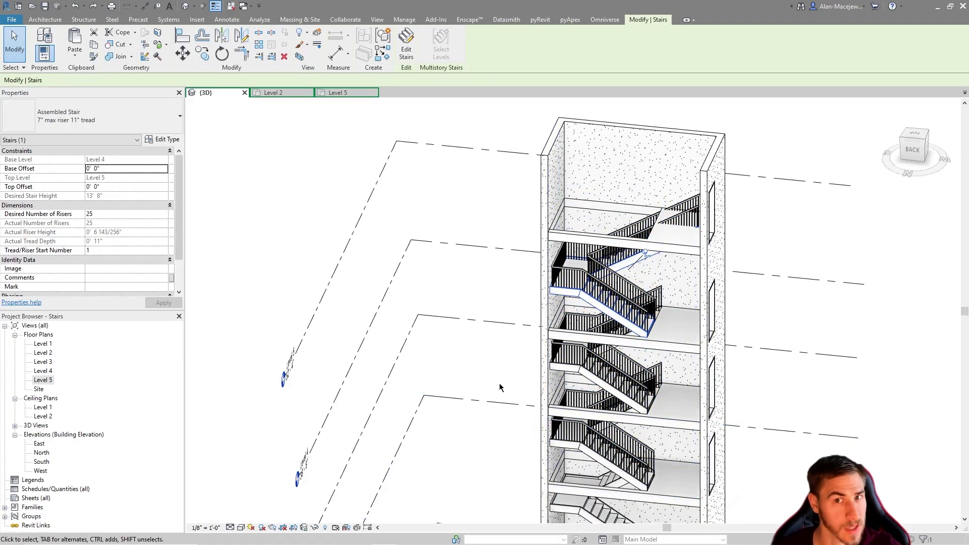
{"action": "left_click", "coordinate": [760, 410]}
{"action": "middle_click_drag", "start_coordinate": [671, 394], "coordinate": [670, 396], "text": "shift"}
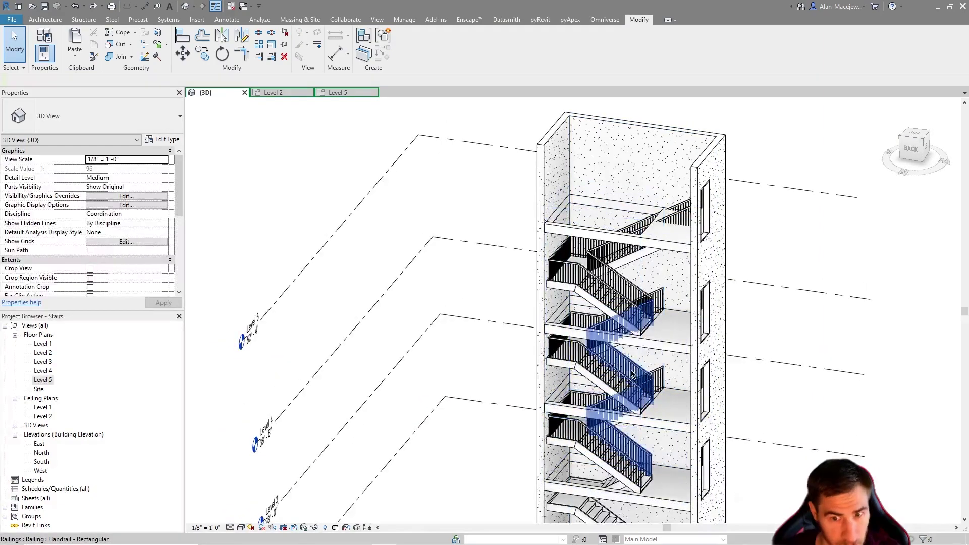
{"action": "left_click", "coordinate": [606, 373]}
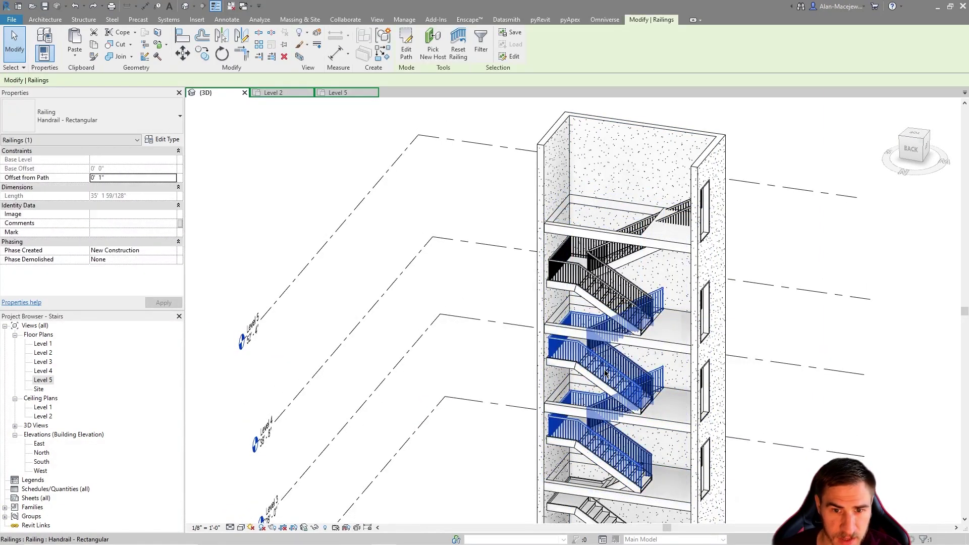
{"action": "key", "text": "Tab"}
{"action": "left_click", "coordinate": [606, 373]}
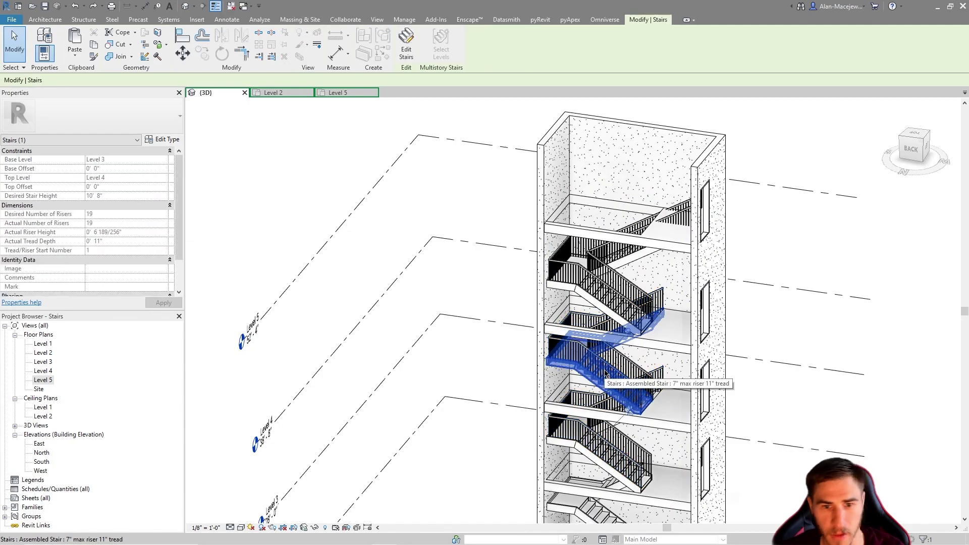
- In stair edit mode, set the lower run's Actual Run Width to 4'-3", cancelling the stray Align tool
{"action": "left_click", "coordinate": [404, 46]}
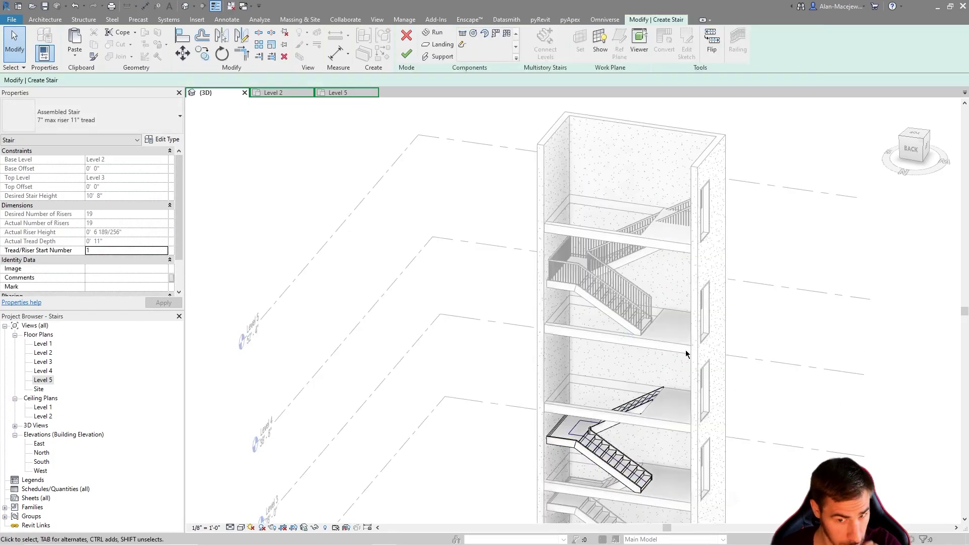
{"action": "left_click", "coordinate": [613, 457]}
{"action": "scroll", "coordinate": [134, 198], "scroll_direction": "down", "scroll_amount": 2}
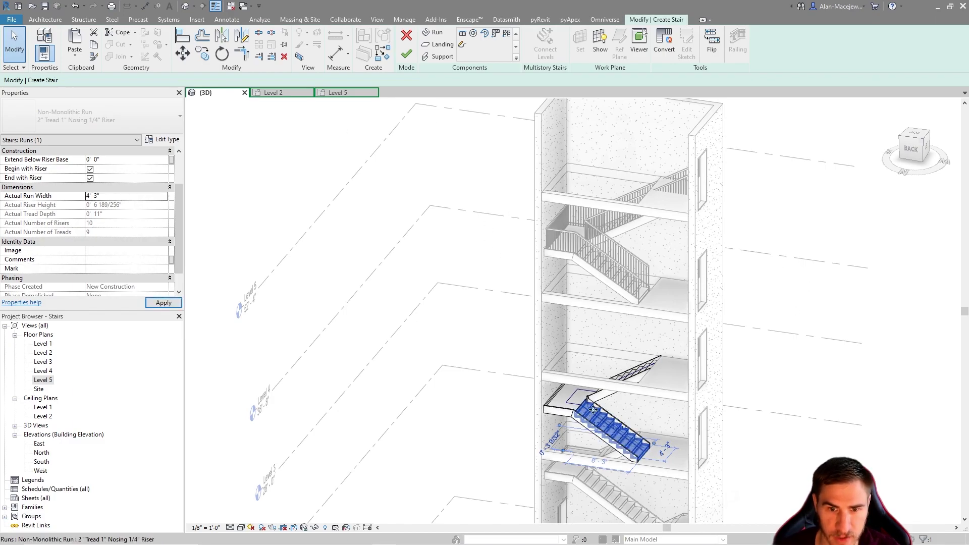
{"action": "scroll", "coordinate": [595, 411], "scroll_direction": "up", "scroll_amount": 2}
{"action": "scroll", "coordinate": [600, 407], "scroll_direction": "up", "scroll_amount": 2}
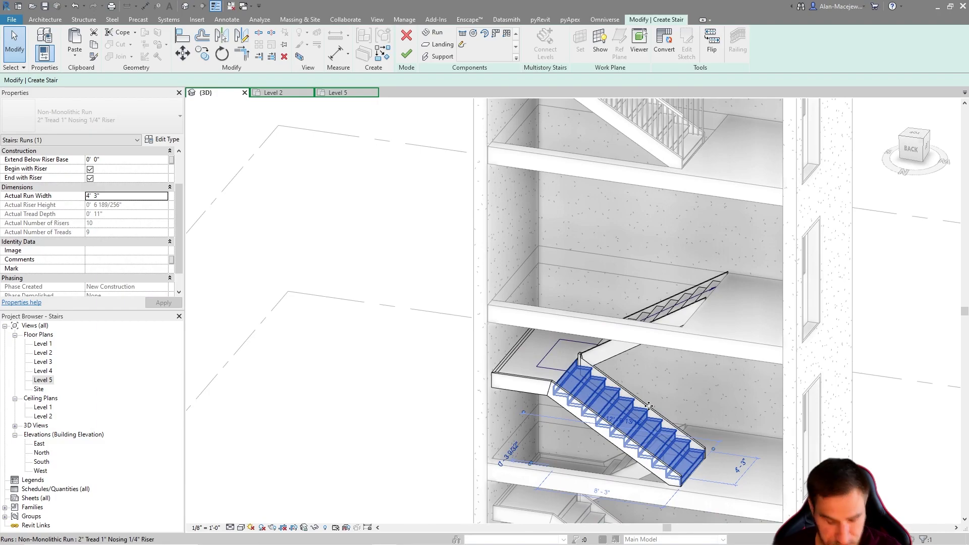
{"action": "key", "text": "l"}
{"action": "scroll", "coordinate": [653, 350], "scroll_direction": "down", "scroll_amount": 2}
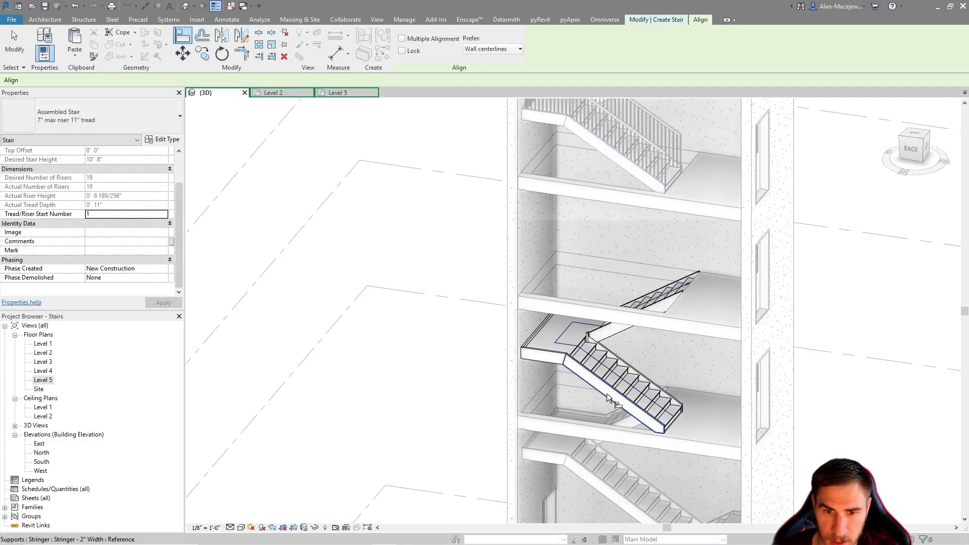
{"action": "scroll", "coordinate": [580, 361], "scroll_direction": "up", "scroll_amount": 5}
{"action": "key", "text": "Escape"}
{"action": "key", "text": "Escape"}
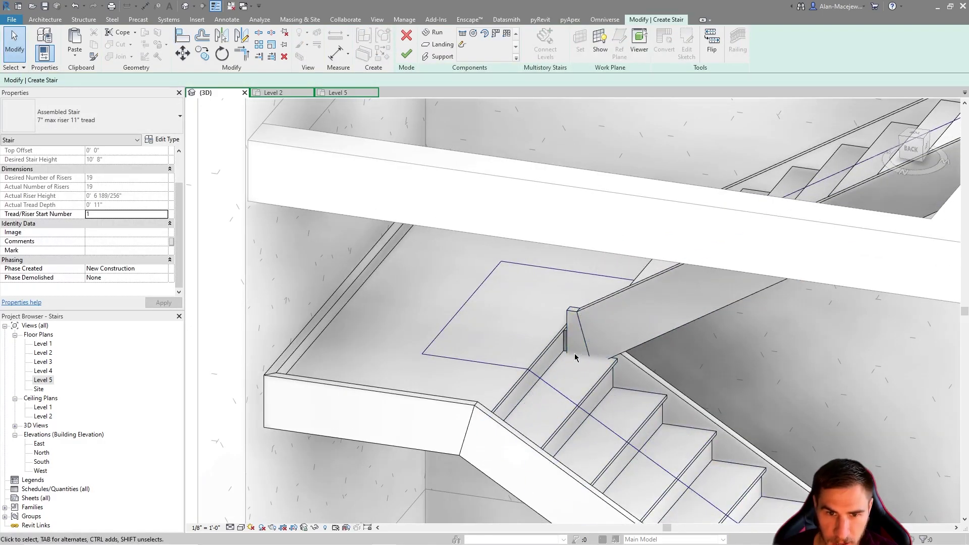
{"action": "scroll", "coordinate": [558, 358], "scroll_direction": "down", "scroll_amount": 2}
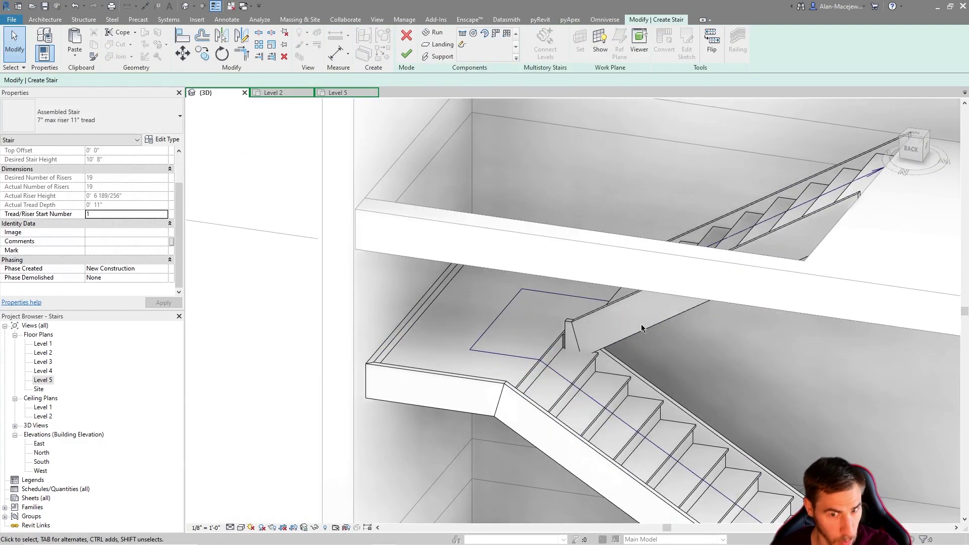
{"action": "scroll", "coordinate": [596, 324], "scroll_direction": "down", "scroll_amount": 5}
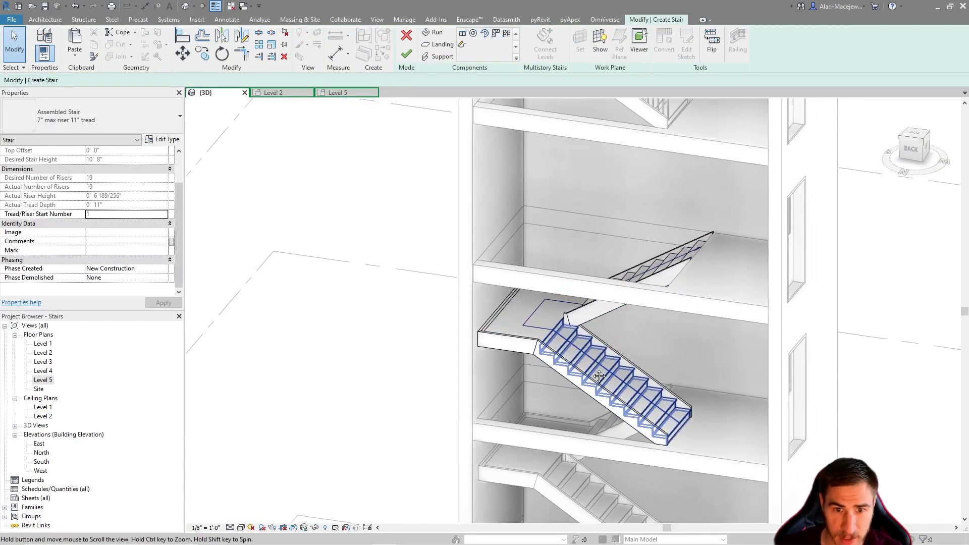
- Finish the stair edit and zoom around the landings to inspect the regenerated railings
{"action": "left_click", "coordinate": [406, 53]}
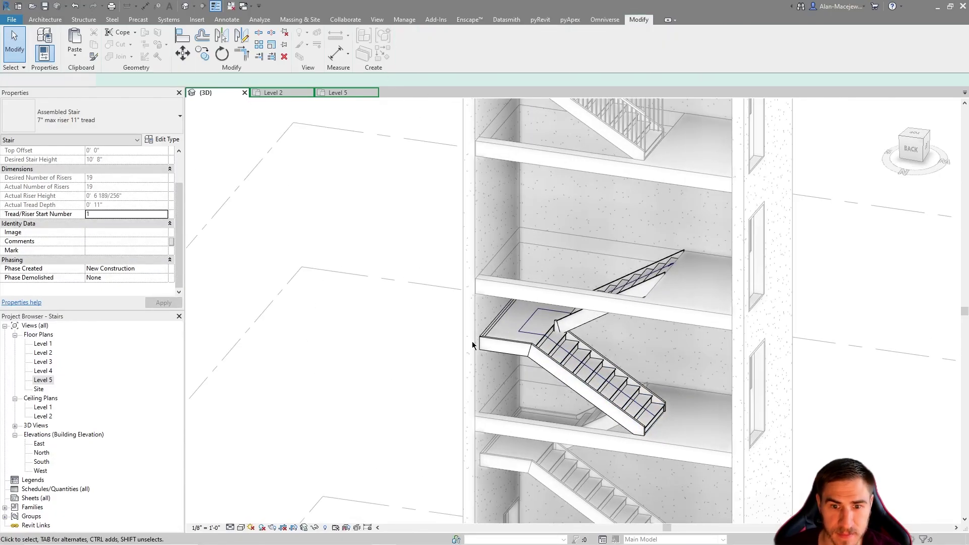
{"action": "scroll", "coordinate": [656, 353], "scroll_direction": "up", "scroll_amount": 1}
{"action": "middle_click_drag", "start_coordinate": [673, 365], "coordinate": [651, 346]}
{"action": "scroll", "coordinate": [576, 303], "scroll_direction": "up", "scroll_amount": 4}
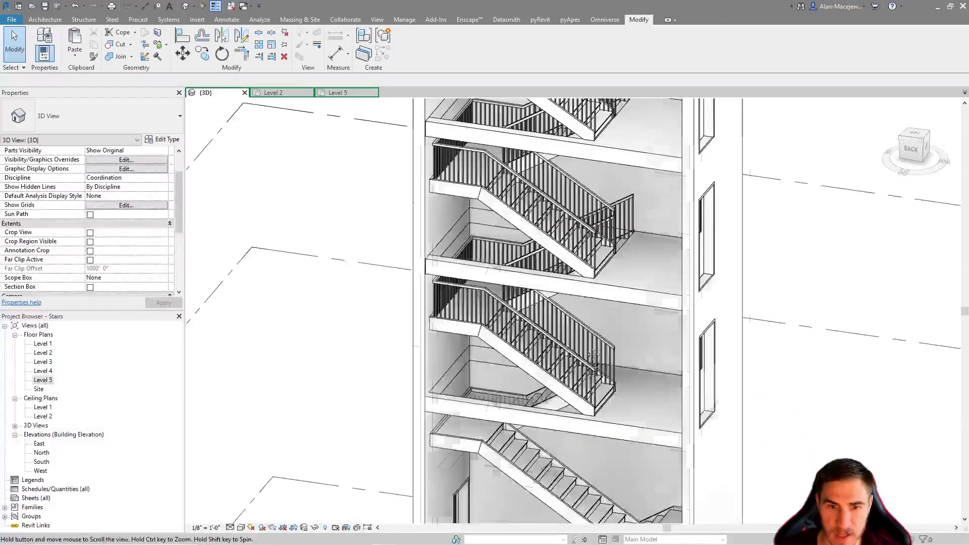
{"action": "scroll", "coordinate": [483, 383], "scroll_direction": "up", "scroll_amount": 5}
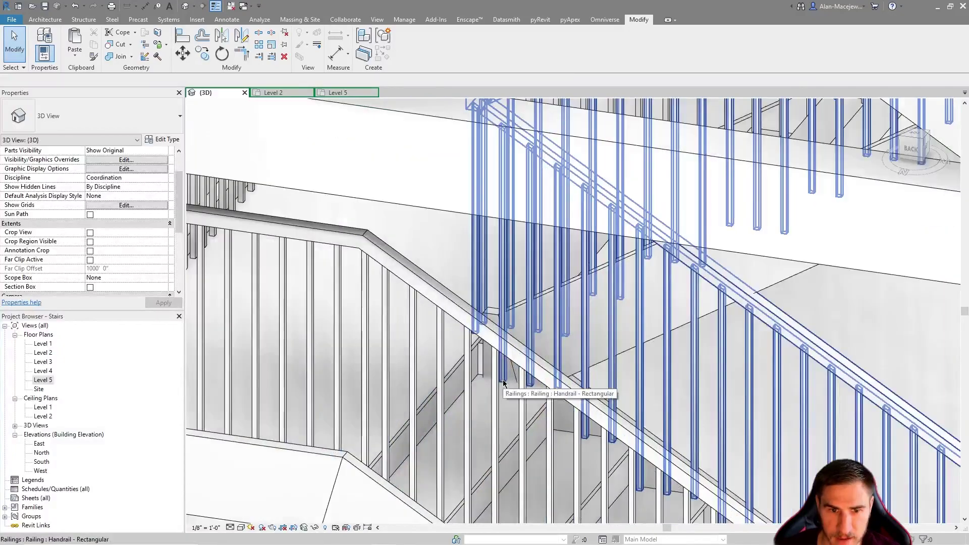
{"action": "scroll", "coordinate": [491, 317], "scroll_direction": "down", "scroll_amount": 6}
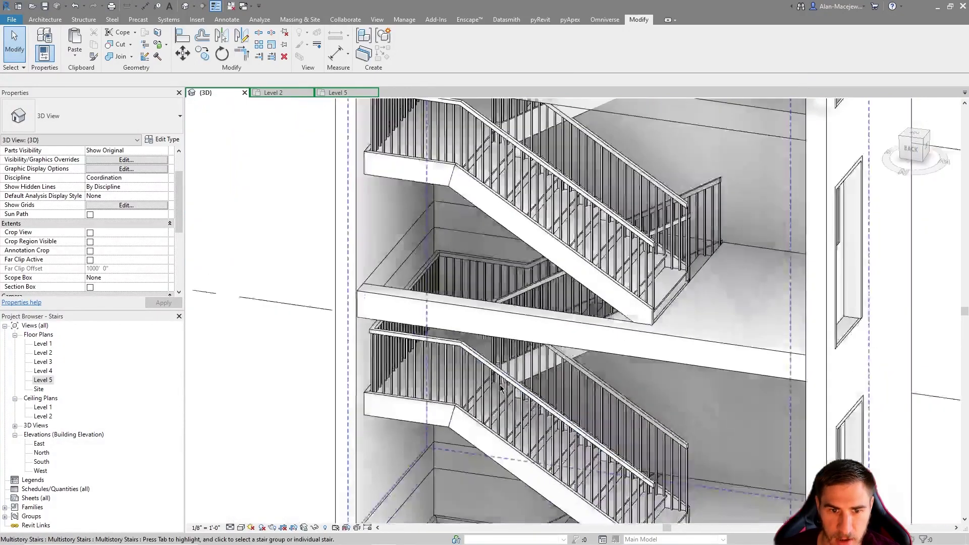
{"action": "scroll", "coordinate": [510, 361], "scroll_direction": "up", "scroll_amount": 5}
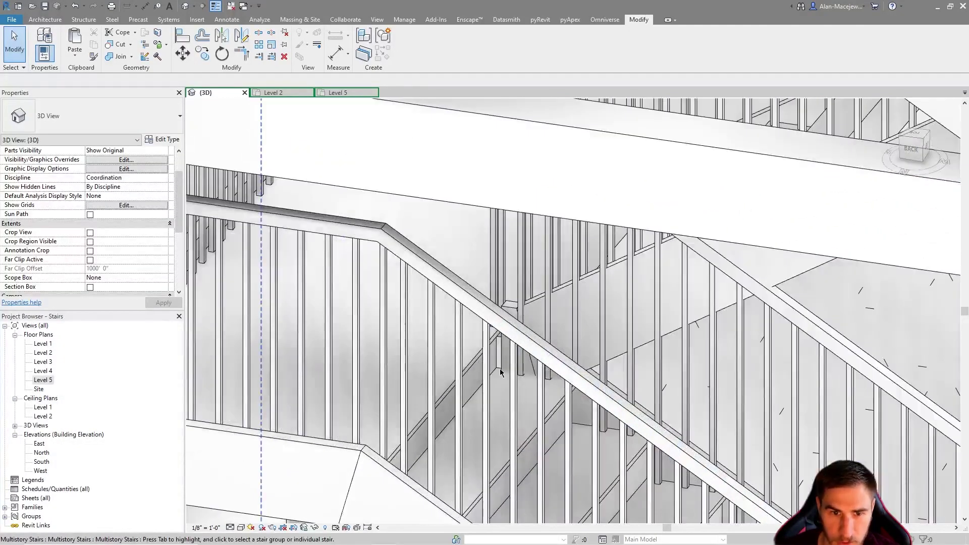
{"action": "scroll", "coordinate": [499, 368], "scroll_direction": "down", "scroll_amount": 3}
{"action": "scroll", "coordinate": [505, 363], "scroll_direction": "down", "scroll_amount": 5}
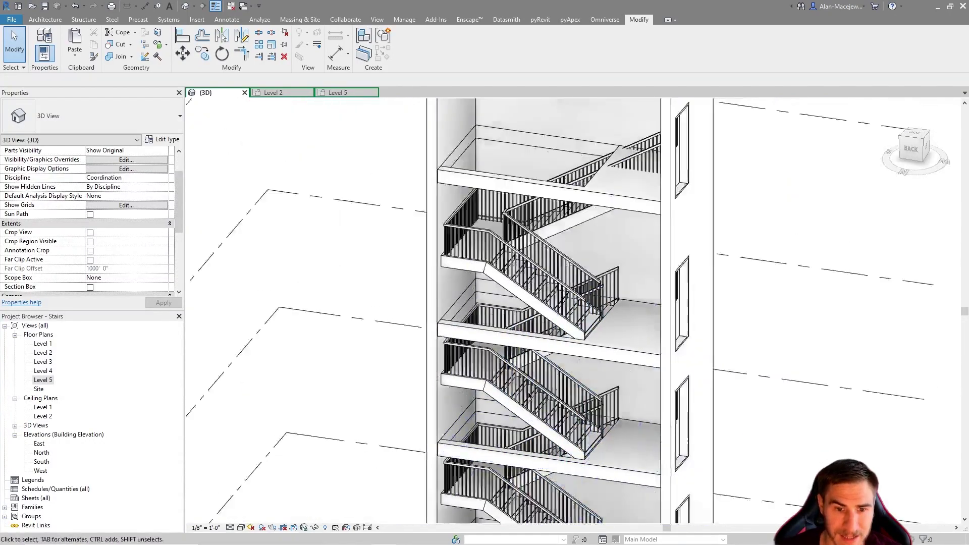
- Select a single stair flight, orbit around it, then clear the selection
{"action": "left_click", "coordinate": [545, 323]}
{"action": "middle_click_drag", "start_coordinate": [560, 457], "coordinate": [571, 462], "text": "shift"}
{"action": "scroll", "coordinate": [551, 444], "scroll_direction": "up", "scroll_amount": 3}
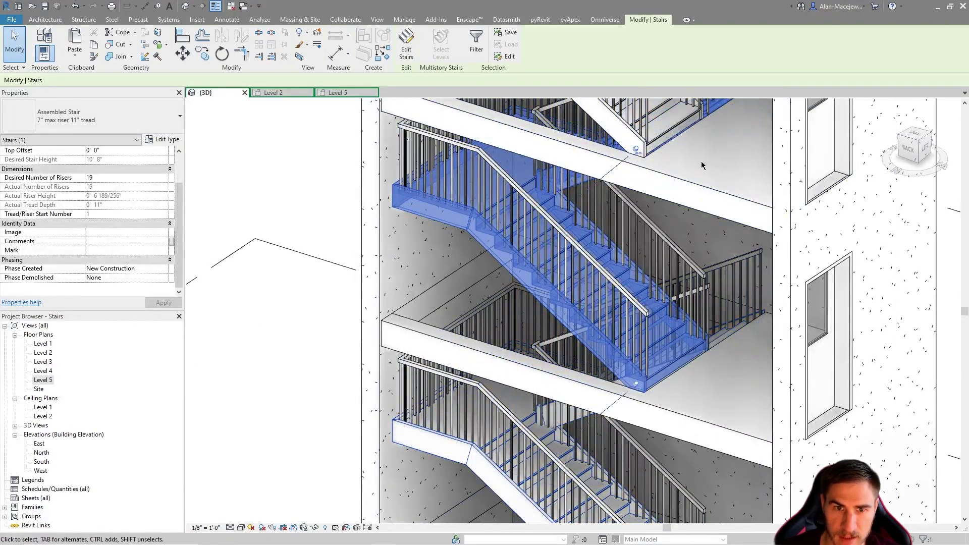
{"action": "key", "text": "Escape"}
{"action": "scroll", "coordinate": [565, 423], "scroll_direction": "up", "scroll_amount": 2}
{"action": "scroll", "coordinate": [565, 423], "scroll_direction": "down", "scroll_amount": 3}
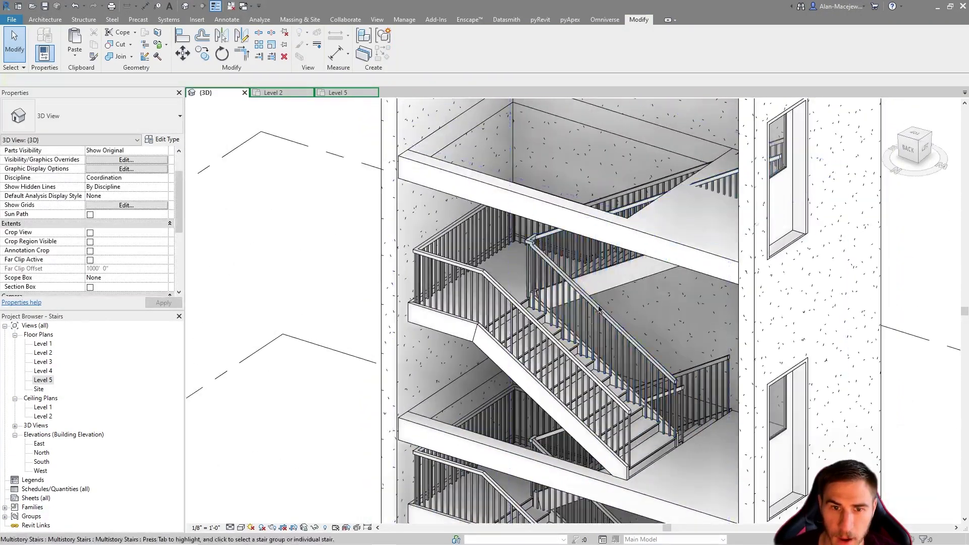
{"action": "scroll", "coordinate": [550, 383], "scroll_direction": "up", "scroll_amount": 3}
{"action": "scroll", "coordinate": [541, 351], "scroll_direction": "down", "scroll_amount": 1}
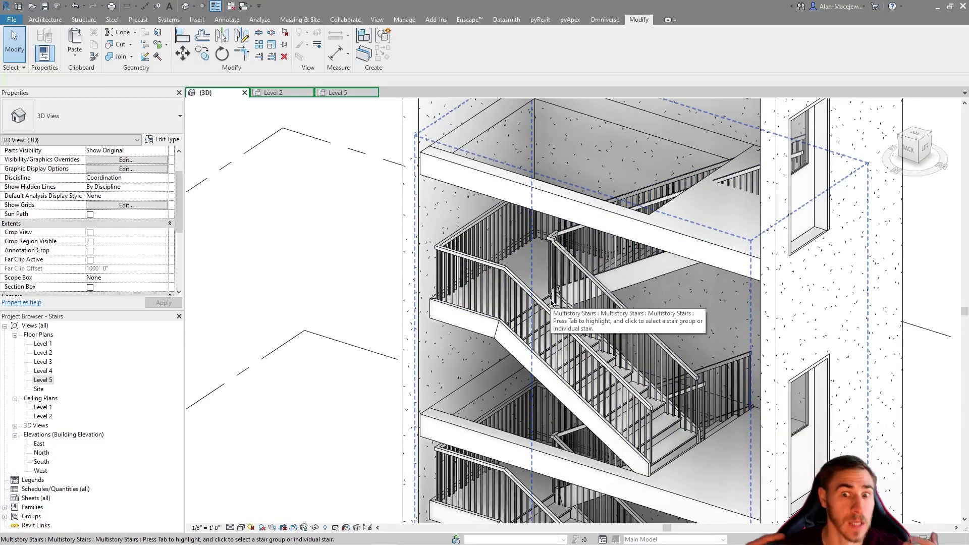
{"action": "middle_click_drag", "start_coordinate": [555, 295], "coordinate": [657, 230]}
- Reopen the stair for editing and finish again without changes
{"action": "double_click", "coordinate": [620, 379]}
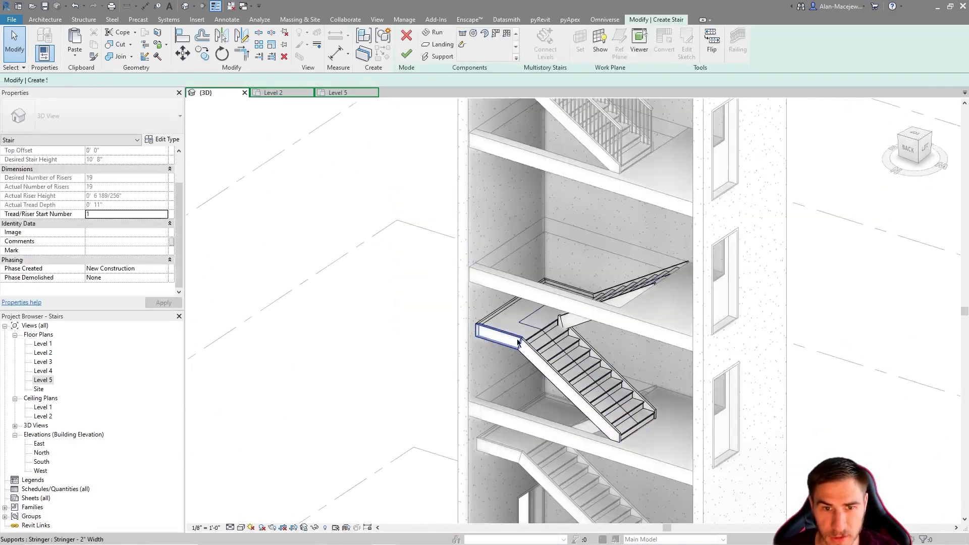
{"action": "middle_click_drag", "start_coordinate": [620, 380], "coordinate": [636, 417], "text": "shift"}
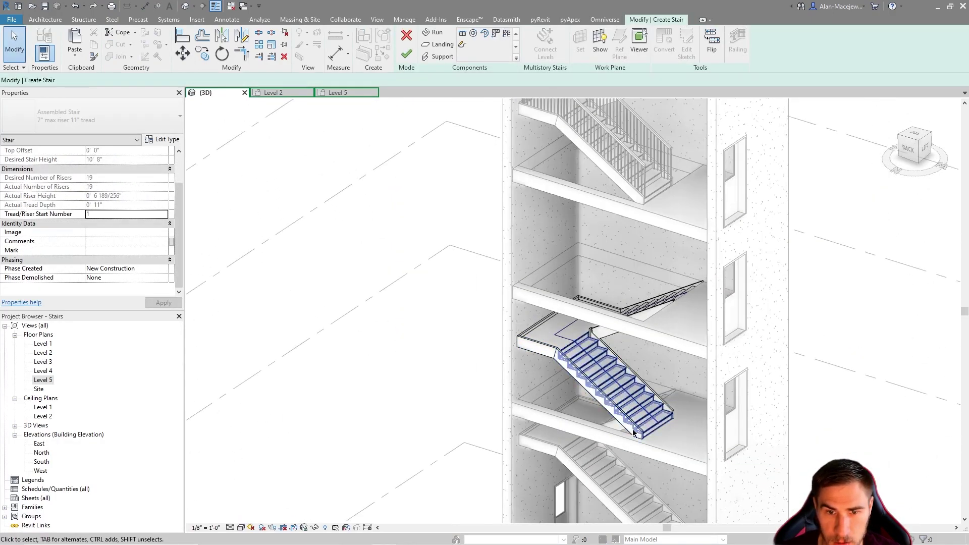
{"action": "left_click", "coordinate": [406, 54]}
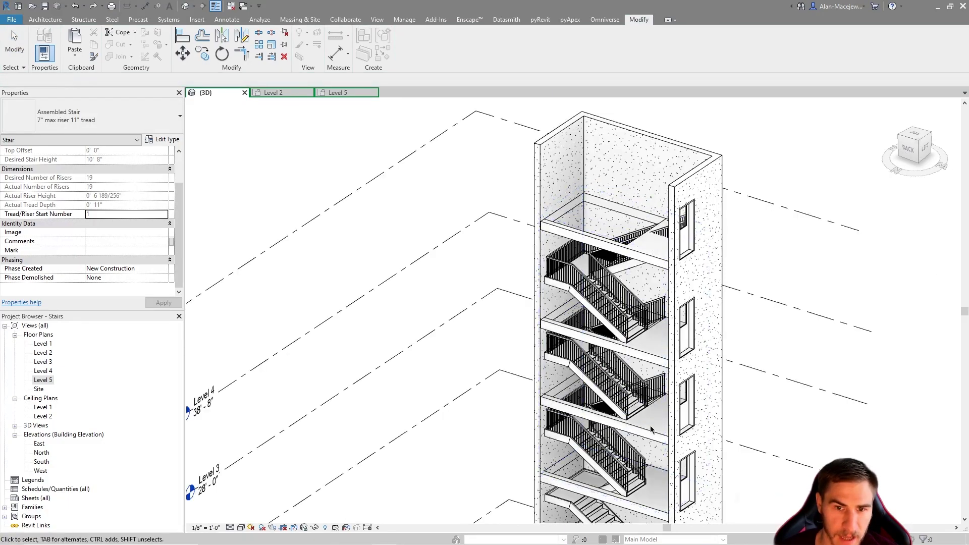
{"action": "middle_click_drag", "start_coordinate": [600, 263], "coordinate": [600, 344]}
- Tab-select the individual middle flight of the multistory stair
{"action": "scroll", "coordinate": [601, 345], "scroll_direction": "up", "scroll_amount": 4}
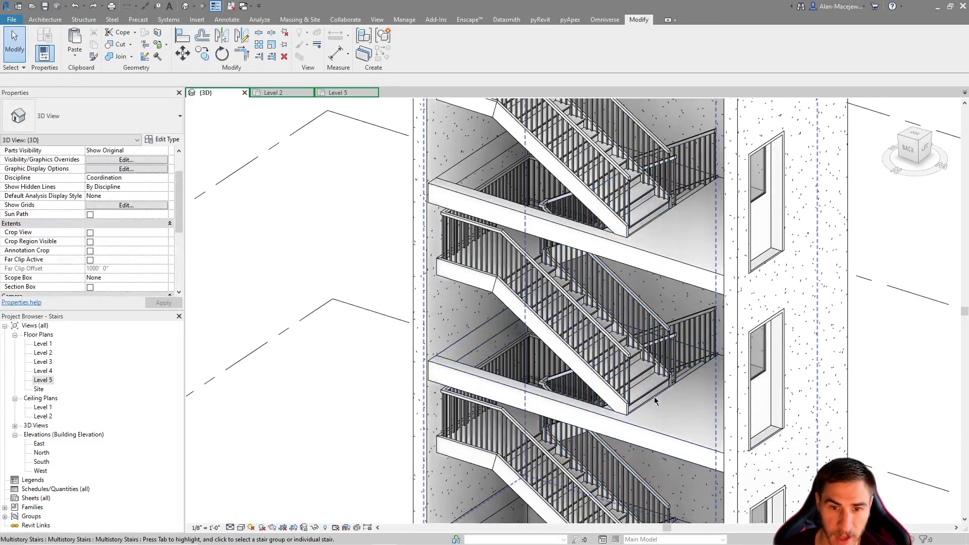
{"action": "key", "text": "Tab"}
{"action": "left_click", "coordinate": [643, 379]}
{"action": "scroll", "coordinate": [649, 380], "scroll_direction": "down", "scroll_amount": 3}
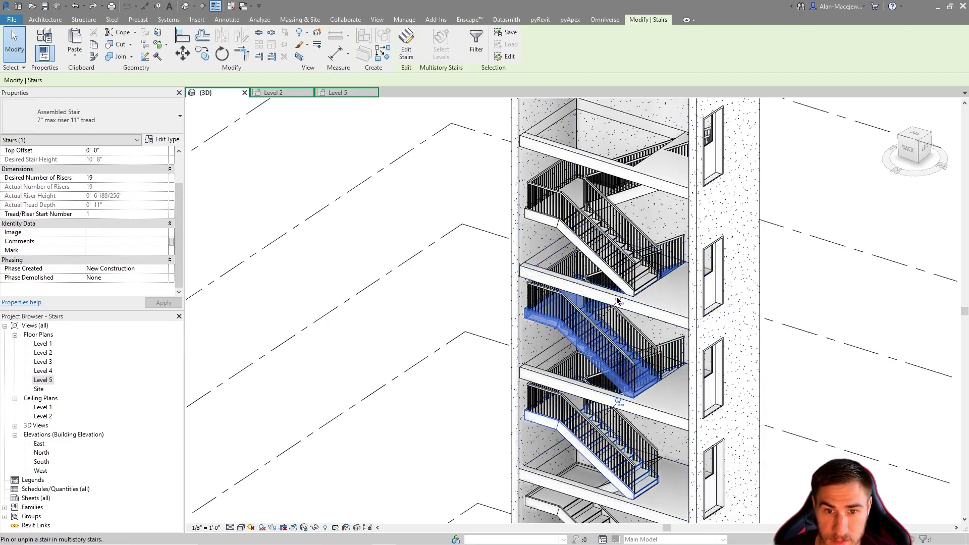
- Unpin the middle flight, then Tab-select the Level 3 to Level 4 flight
{"action": "left_click", "coordinate": [619, 300]}
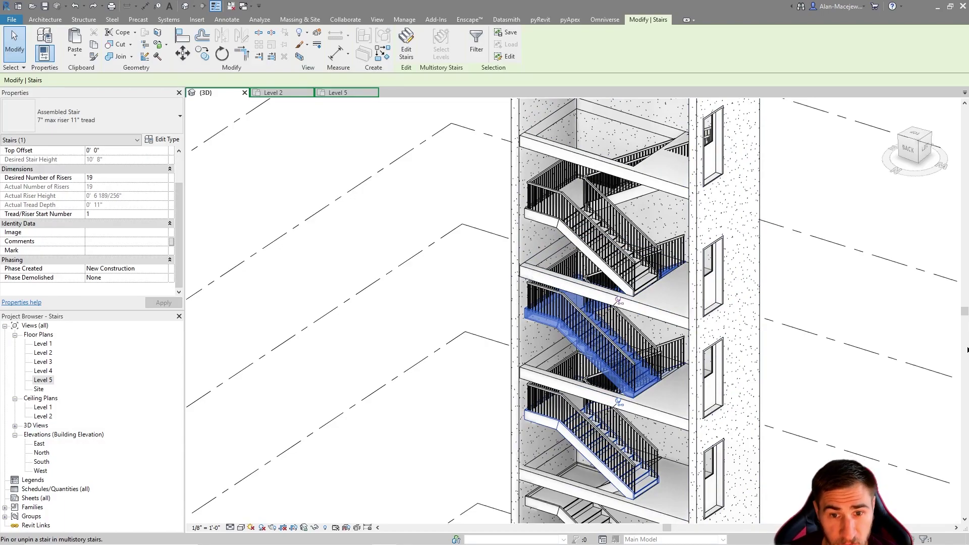
{"action": "left_click", "coordinate": [619, 301]}
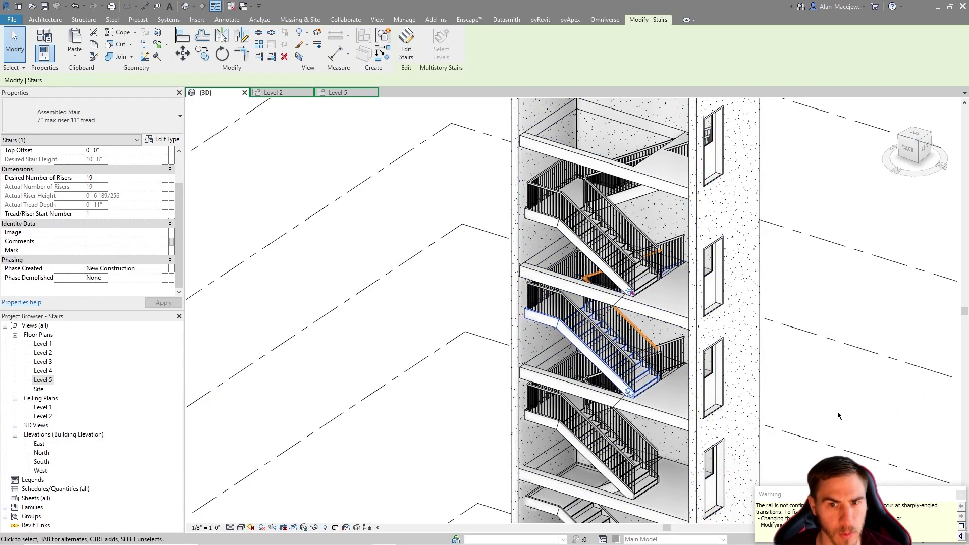
{"action": "left_click", "coordinate": [626, 348]}
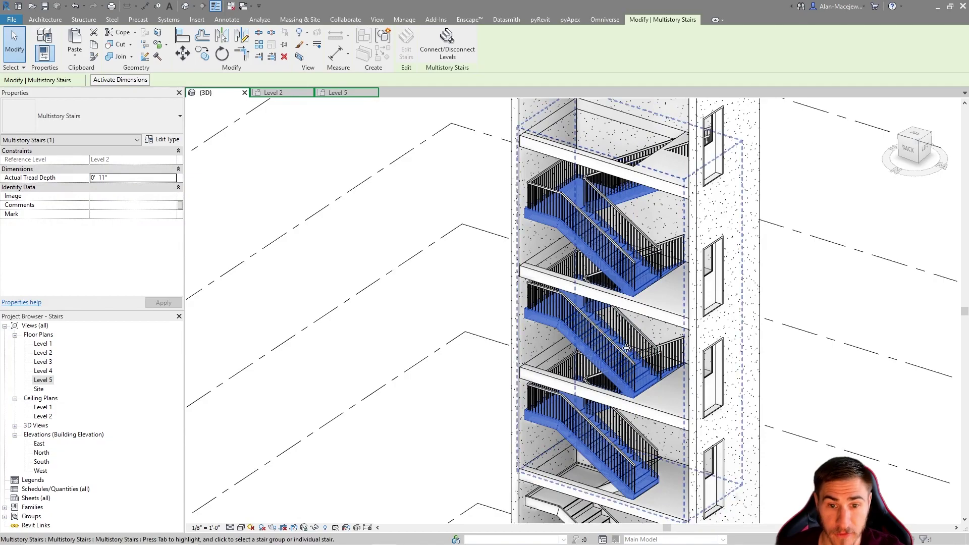
{"action": "key", "text": "Tab"}
{"action": "left_click", "coordinate": [609, 331]}
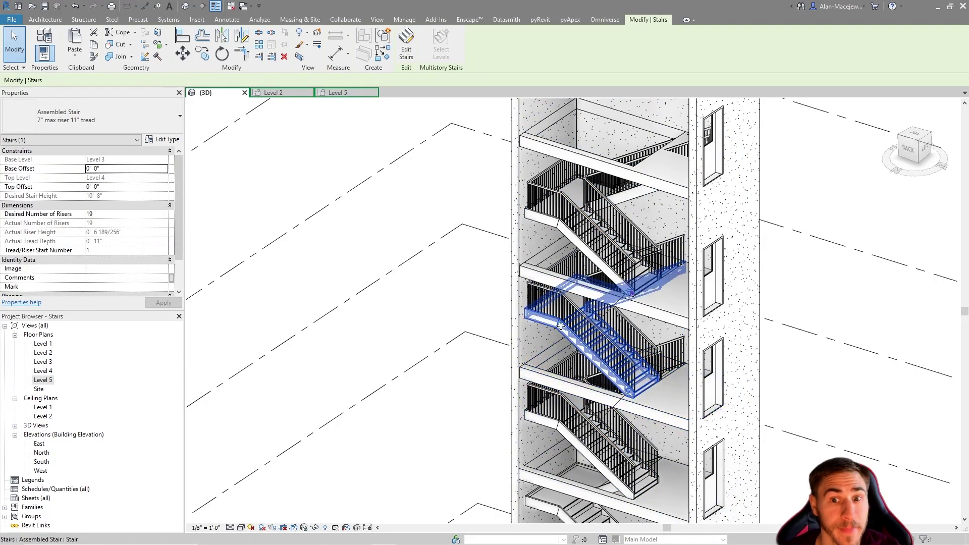
- Edit the Level 3–4 flight, cancel the SL and AL tools, and finish editing
{"action": "left_click", "coordinate": [407, 43]}
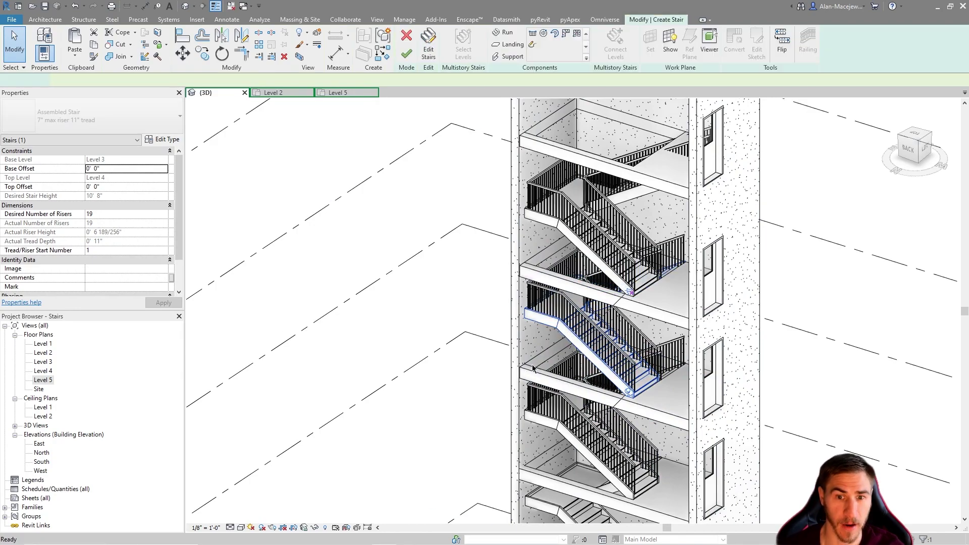
{"action": "left_click", "coordinate": [609, 348]}
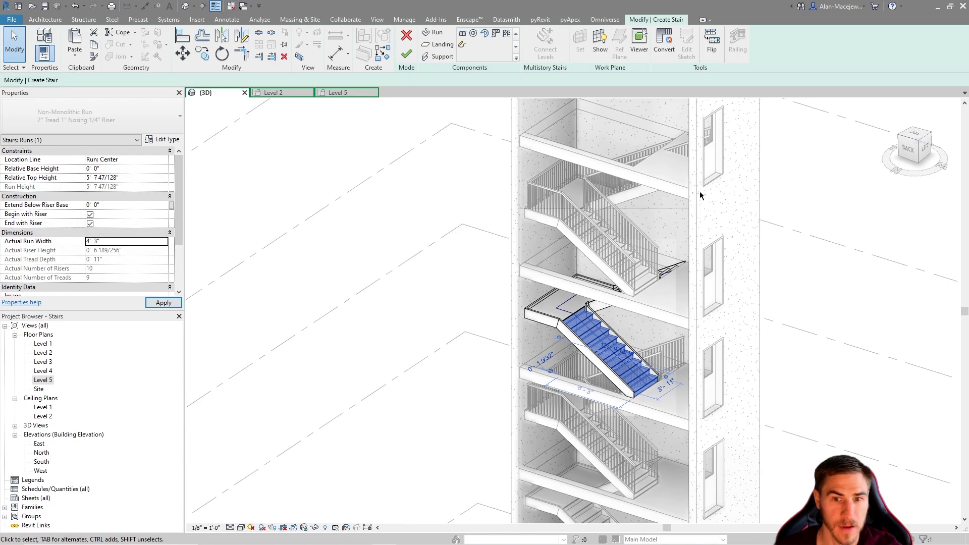
{"action": "key", "text": "Escape"}
{"action": "key", "text": "s"}
{"action": "key", "text": "l"}
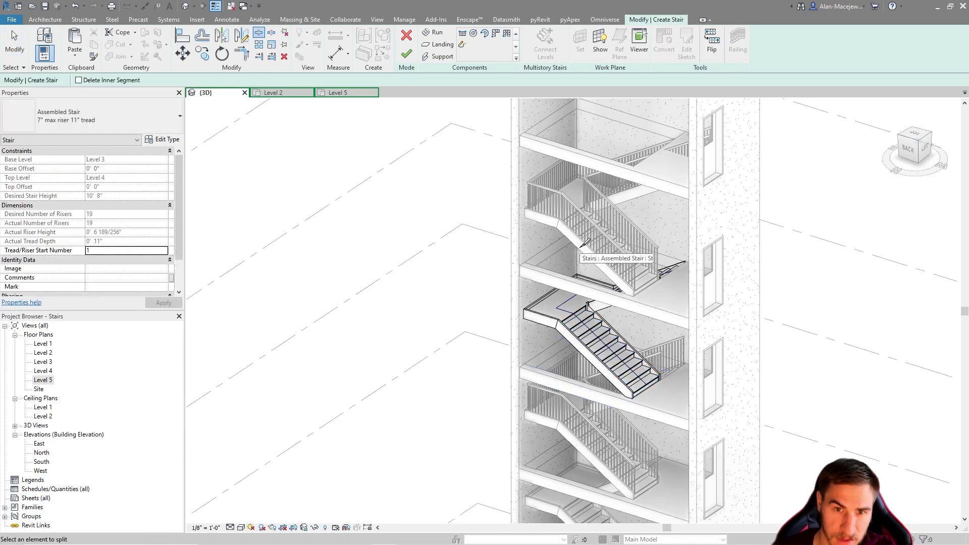
{"action": "key", "text": "a"}
{"action": "key", "text": "l"}
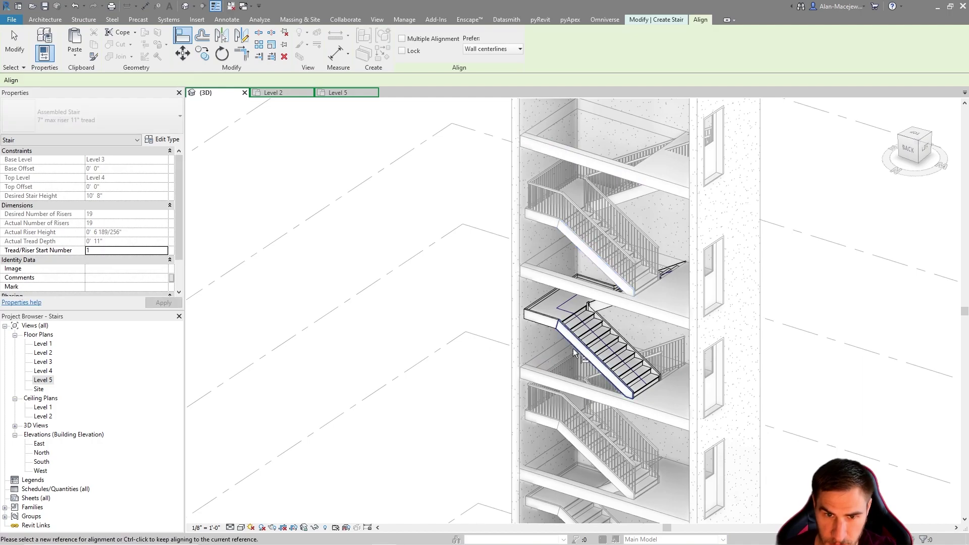
{"action": "key", "text": "Escape"}
{"action": "scroll", "coordinate": [570, 253], "scroll_direction": "up", "scroll_amount": 5}
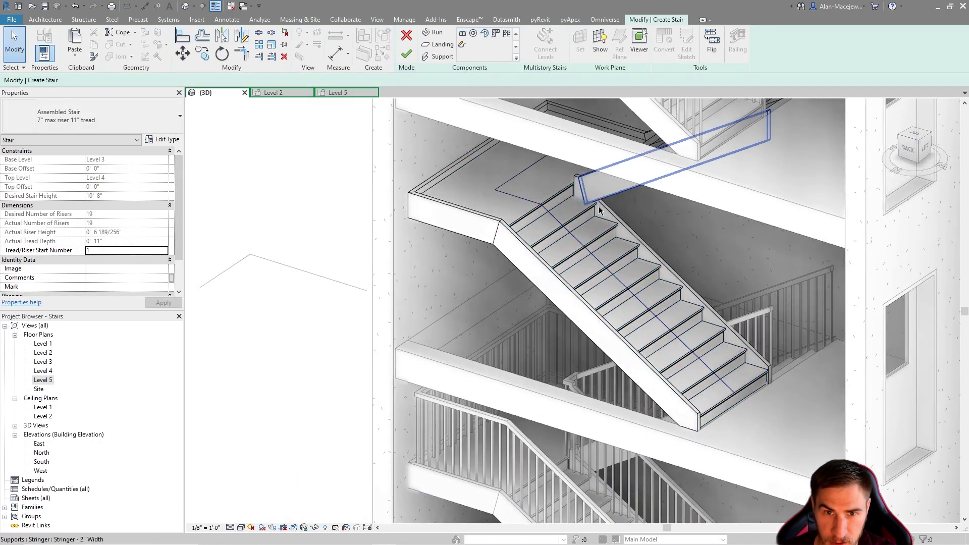
{"action": "middle_click_drag", "start_coordinate": [589, 339], "coordinate": [576, 328]}
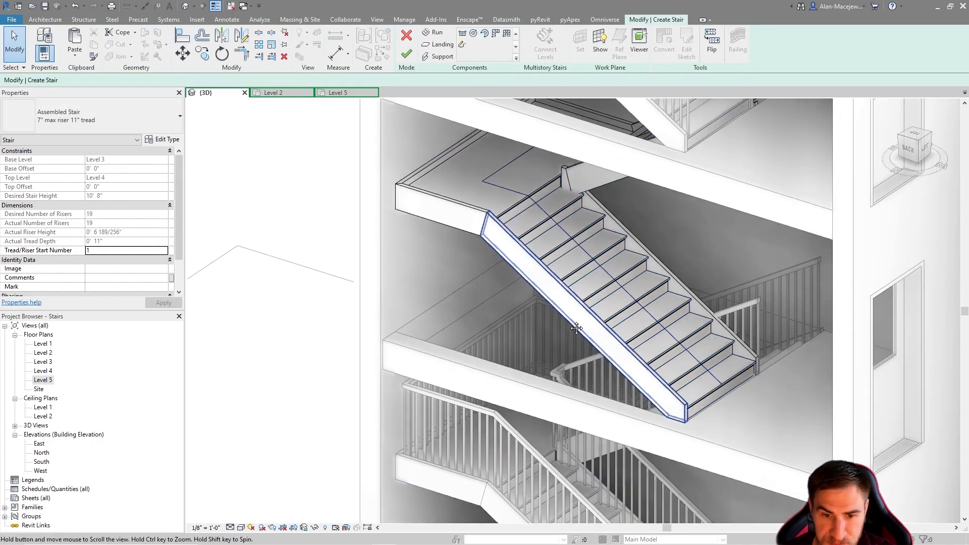
{"action": "left_click", "coordinate": [407, 54]}
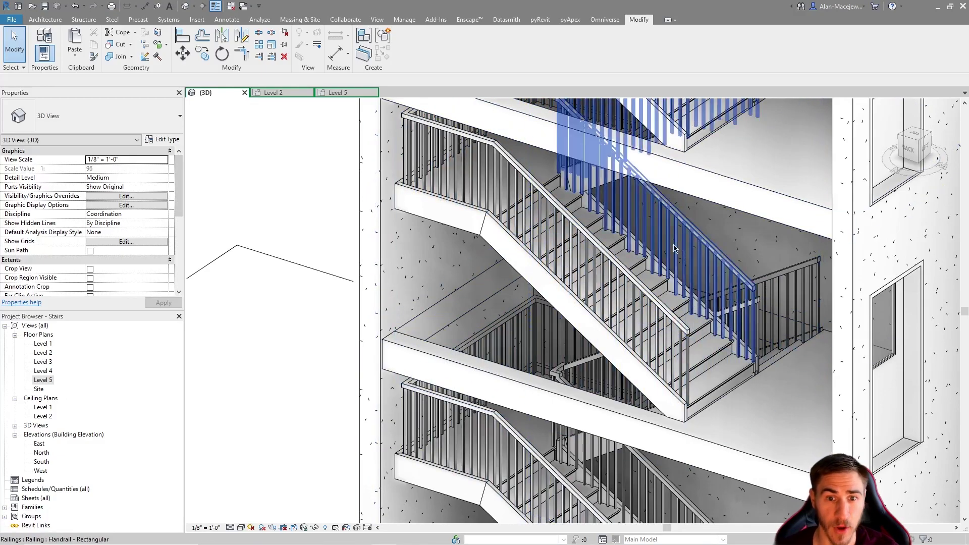
{"action": "scroll", "coordinate": [559, 391], "scroll_direction": "down", "scroll_amount": 2}
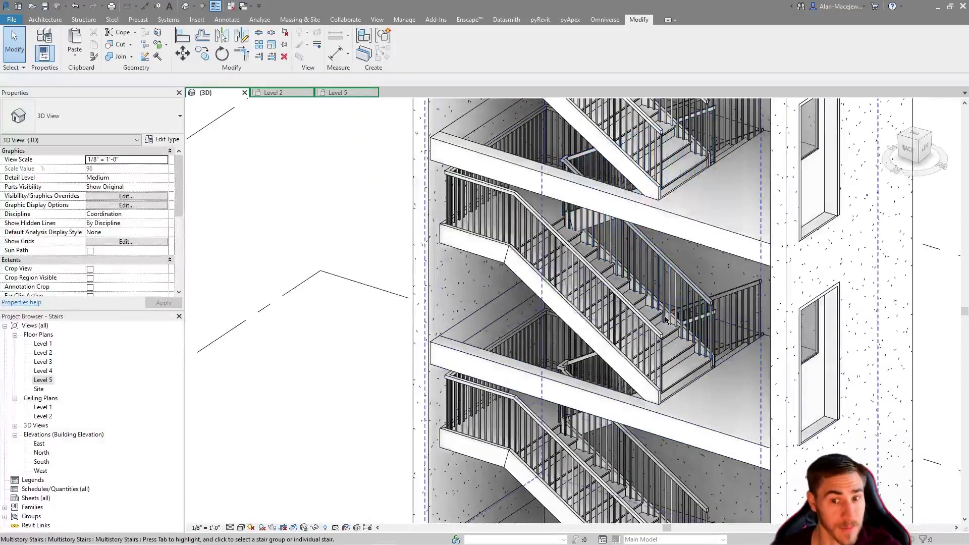
{"action": "left_click", "coordinate": [670, 343]}
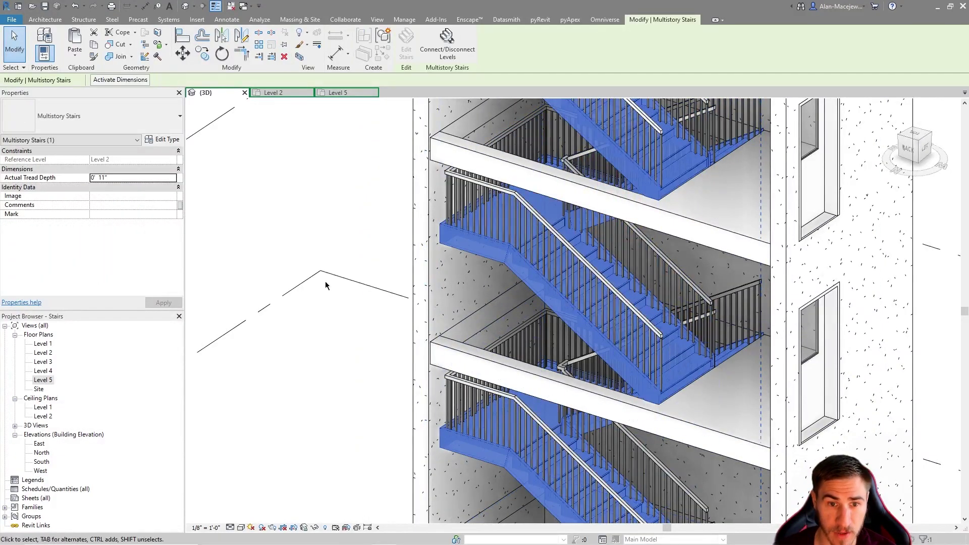
{"action": "left_click", "coordinate": [347, 198]}
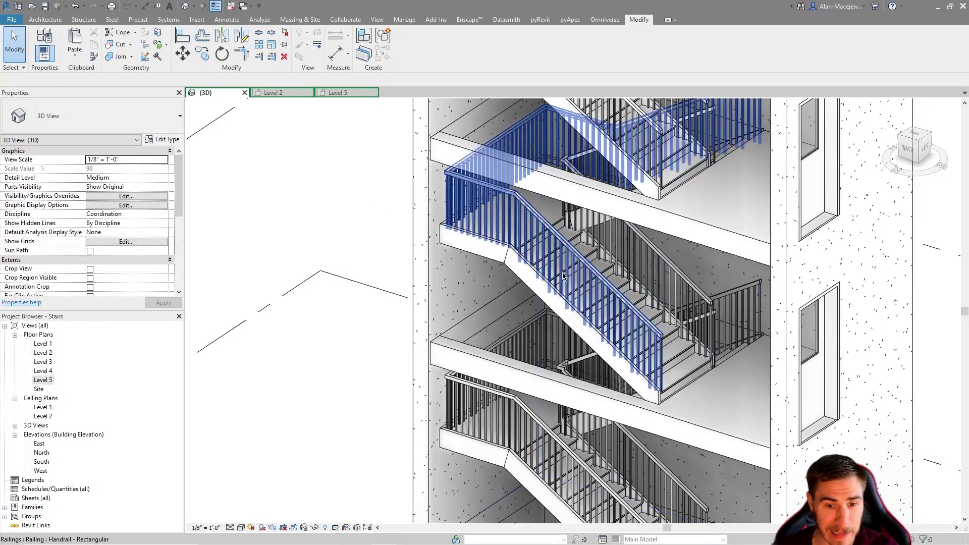
{"action": "scroll", "coordinate": [561, 273], "scroll_direction": "down", "scroll_amount": 1}
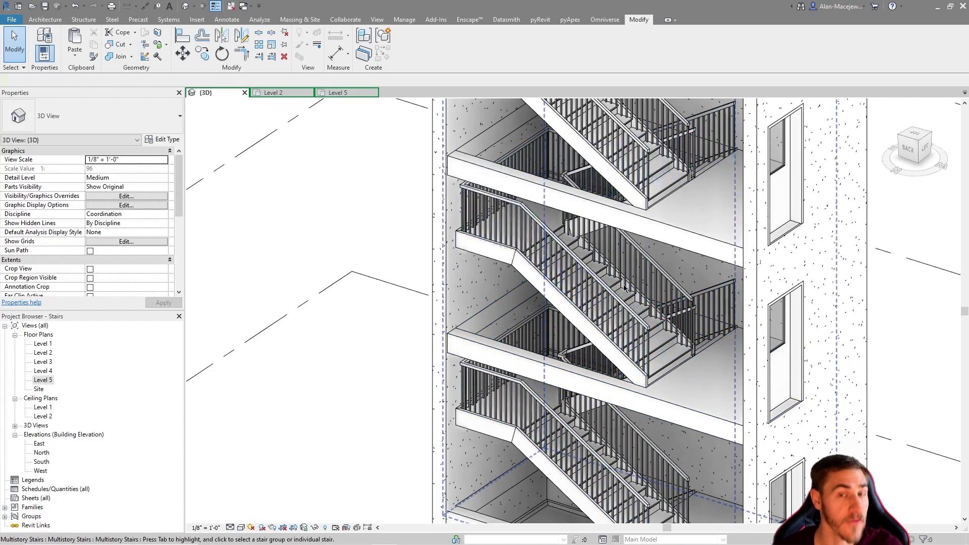
{"action": "scroll", "coordinate": [636, 278], "scroll_direction": "down", "scroll_amount": 5}
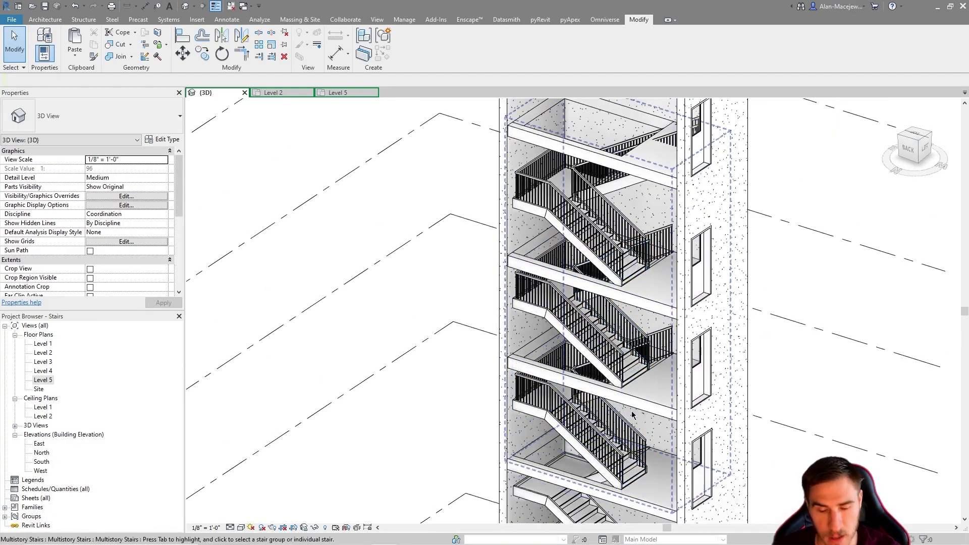
{"action": "double_click", "coordinate": [525, 273]}
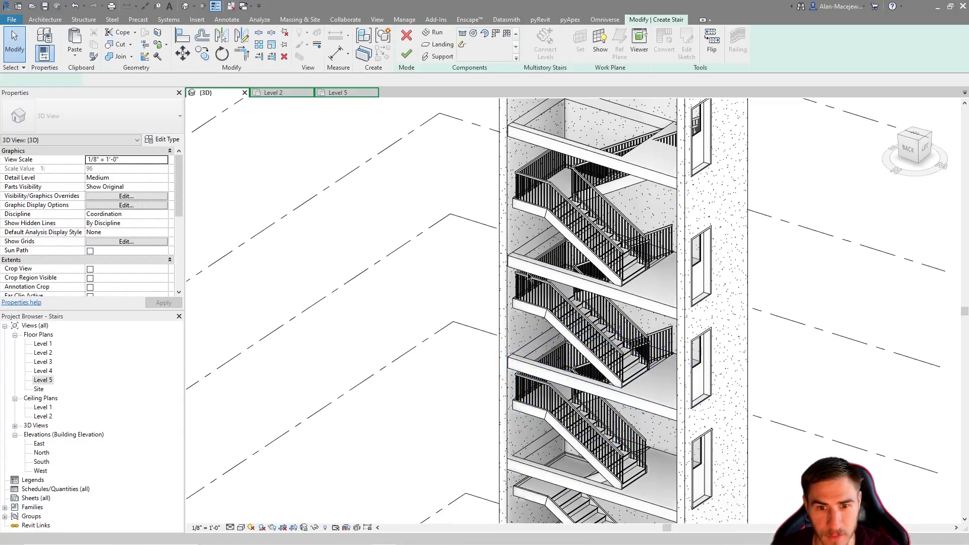
{"action": "left_click", "coordinate": [407, 53]}
{"action": "key", "text": "Escape"}
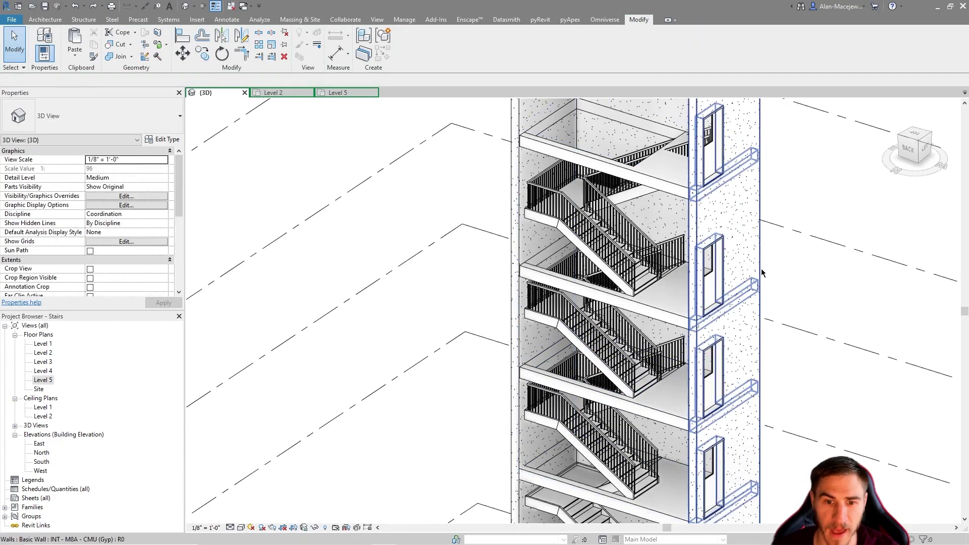
{"action": "middle_click_drag", "start_coordinate": [760, 235], "coordinate": [735, 257]}
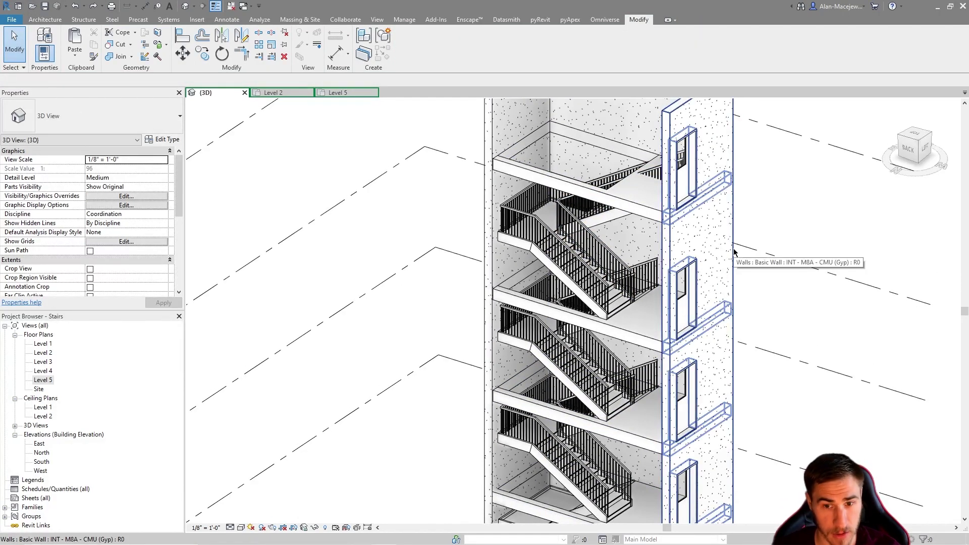
{"action": "scroll", "coordinate": [787, 328], "scroll_direction": "down", "scroll_amount": 3}
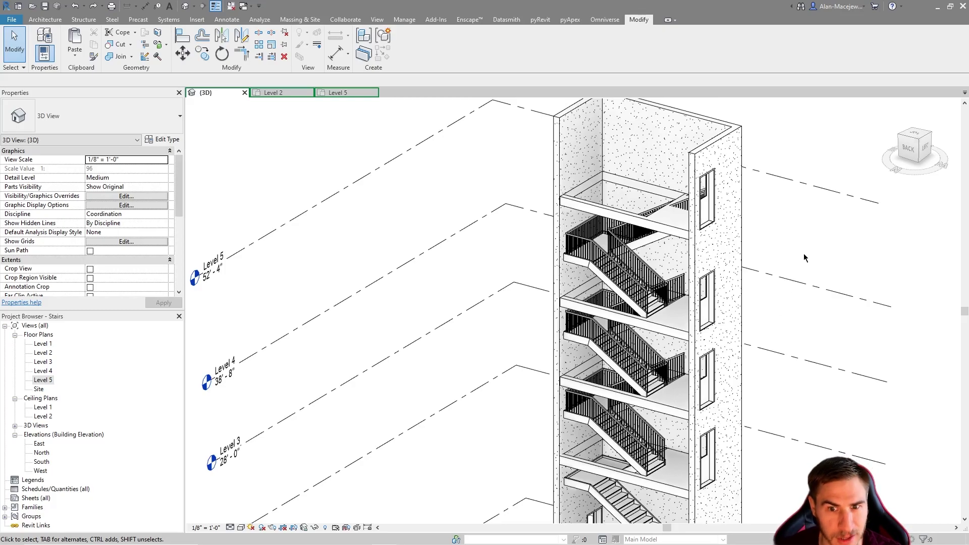
{"action": "scroll", "coordinate": [796, 303], "scroll_direction": "down", "scroll_amount": 3}
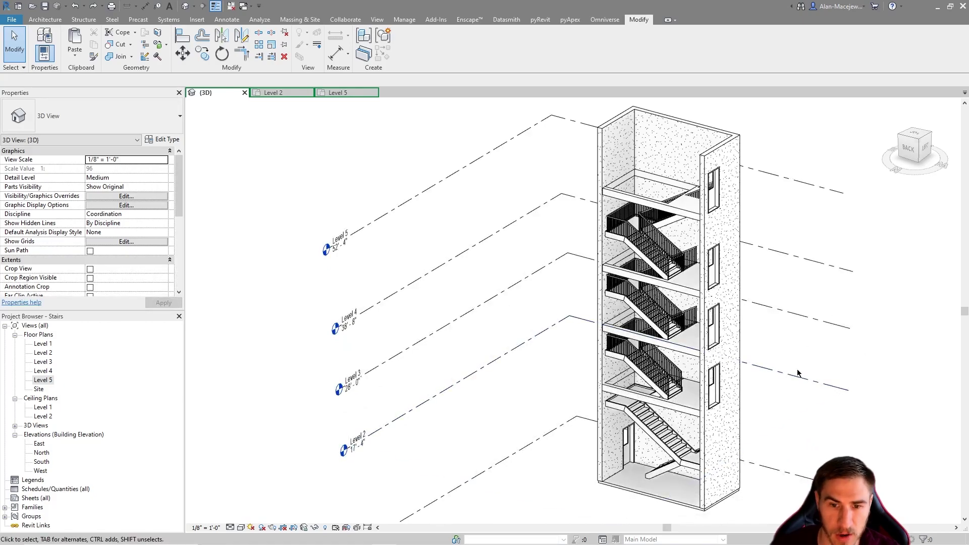
{"action": "scroll", "coordinate": [740, 318], "scroll_direction": "up", "scroll_amount": 2}
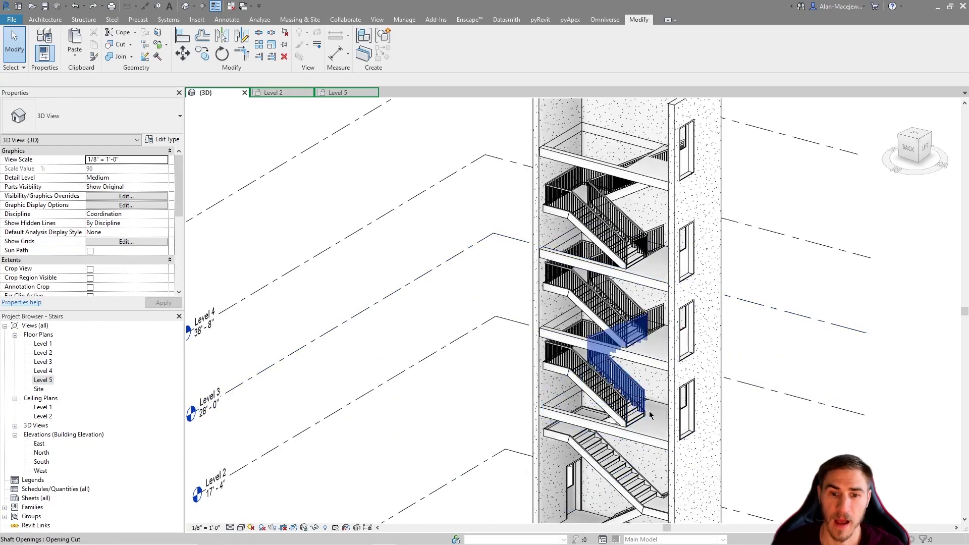
- Disconnect Level 5 from the multistory stair using Connect/Disconnect Levels
{"action": "left_click", "coordinate": [619, 260]}
{"action": "scroll", "coordinate": [619, 261], "scroll_direction": "down", "scroll_amount": 2}
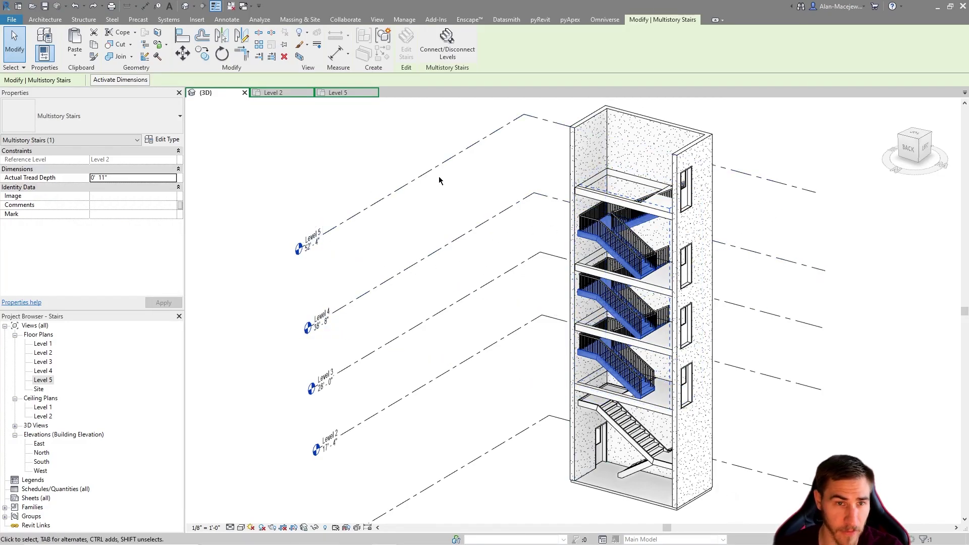
{"action": "left_click", "coordinate": [462, 50]}
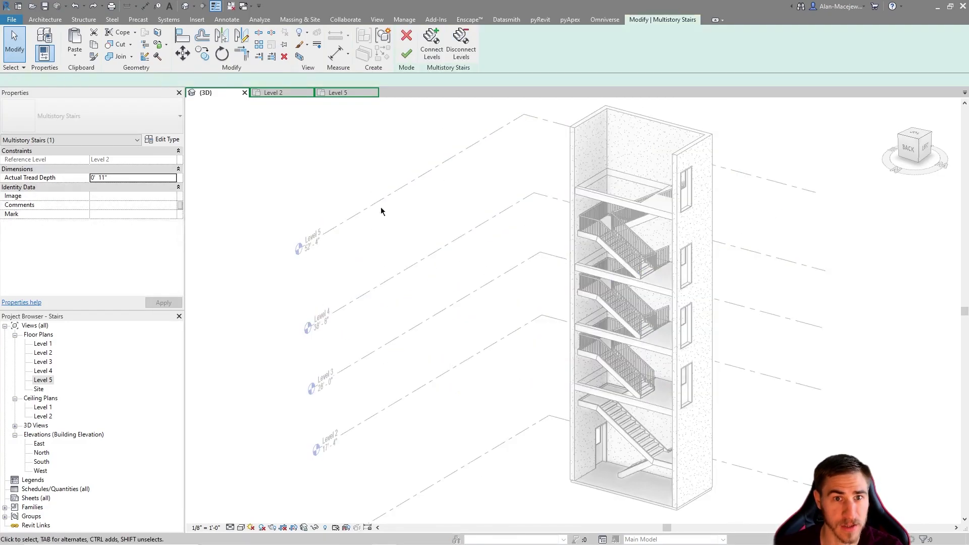
{"action": "left_click", "coordinate": [462, 50]}
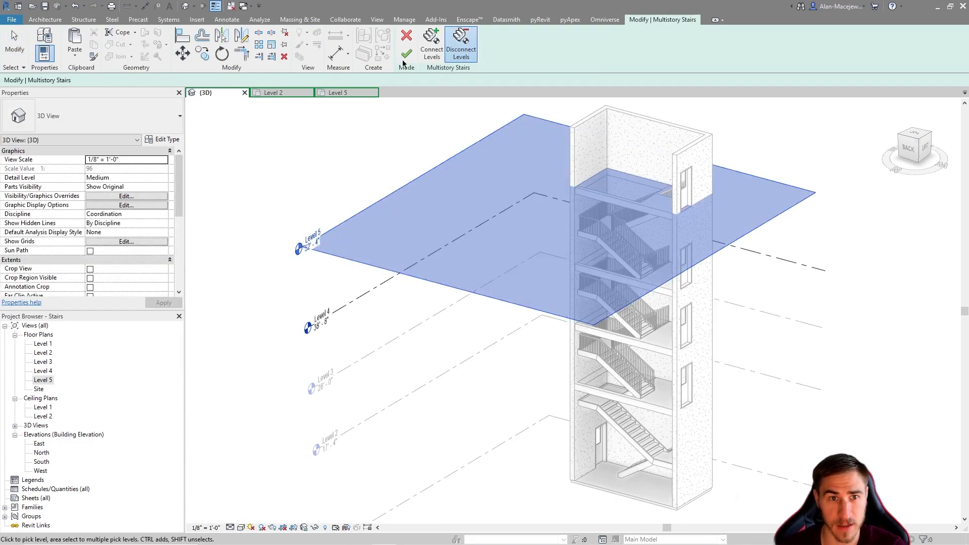
{"action": "left_click", "coordinate": [326, 181]}
{"action": "scroll", "coordinate": [730, 283], "scroll_direction": "up", "scroll_amount": 3}
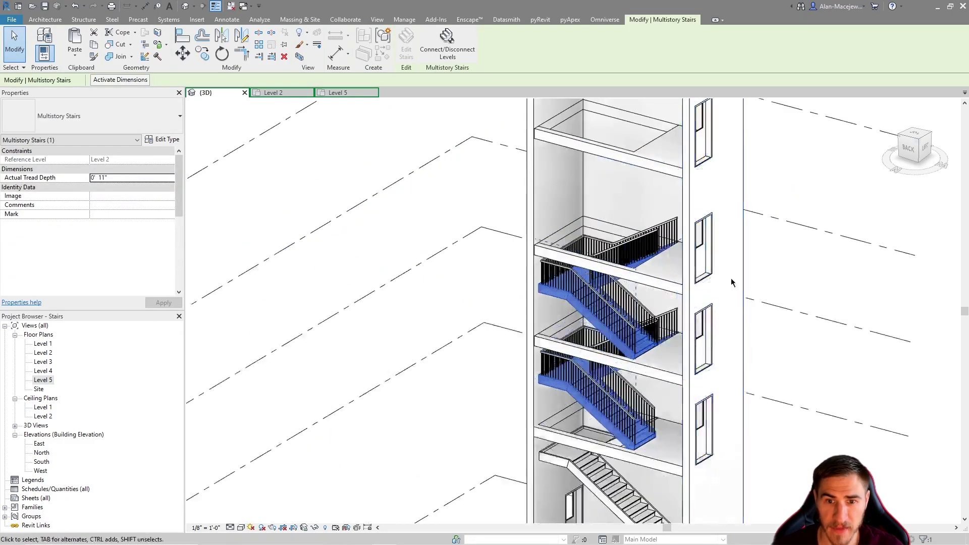
{"action": "key", "text": "Escape"}
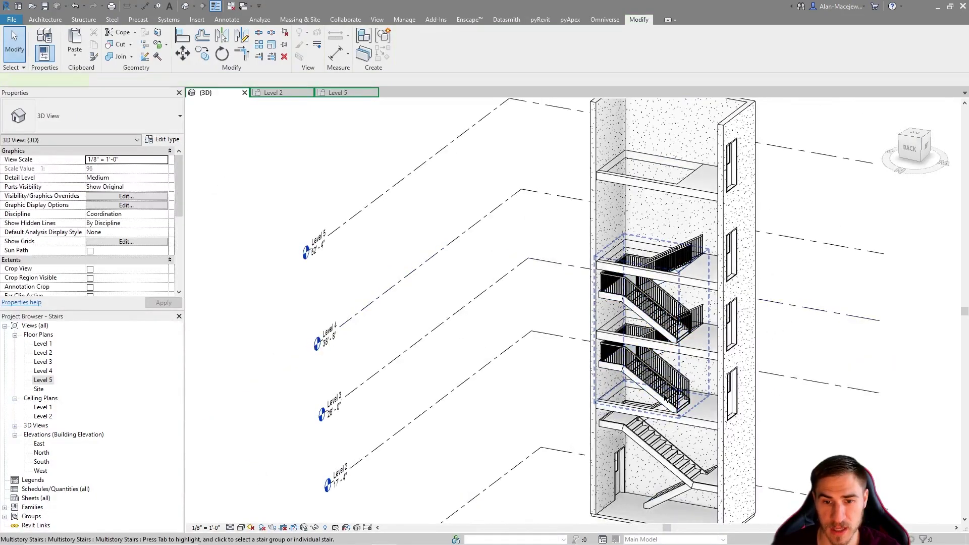
- Reselect the multistory stair and start connecting it to additional levels
{"action": "left_click", "coordinate": [679, 386]}
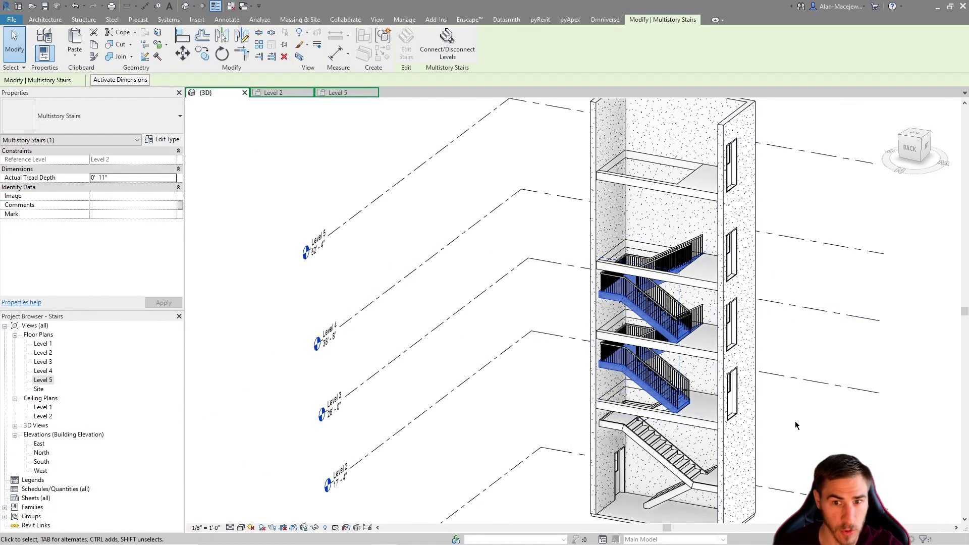
{"action": "middle_click_drag", "start_coordinate": [836, 317], "coordinate": [818, 338]}
{"action": "scroll", "coordinate": [818, 338], "scroll_direction": "down", "scroll_amount": 1}
{"action": "key", "text": "Escape"}
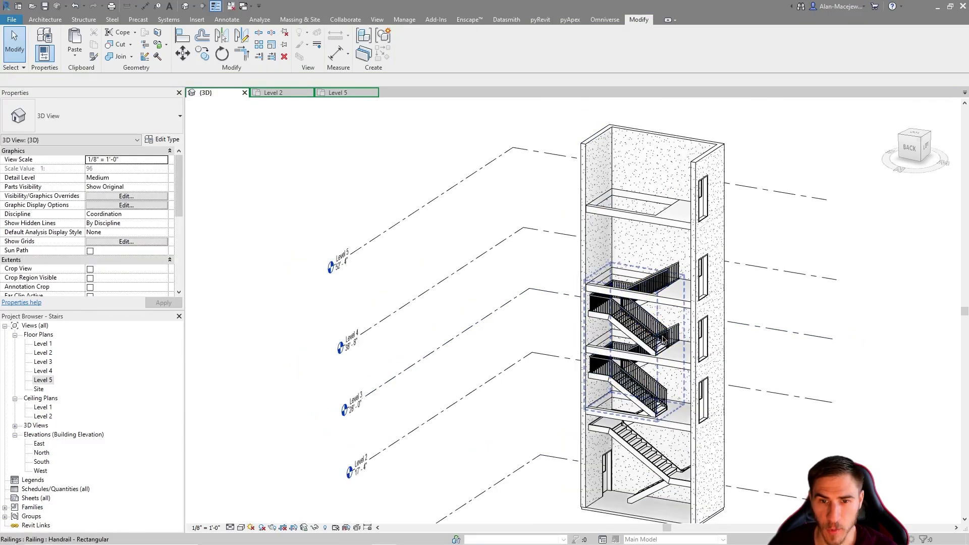
{"action": "left_click", "coordinate": [662, 350]}
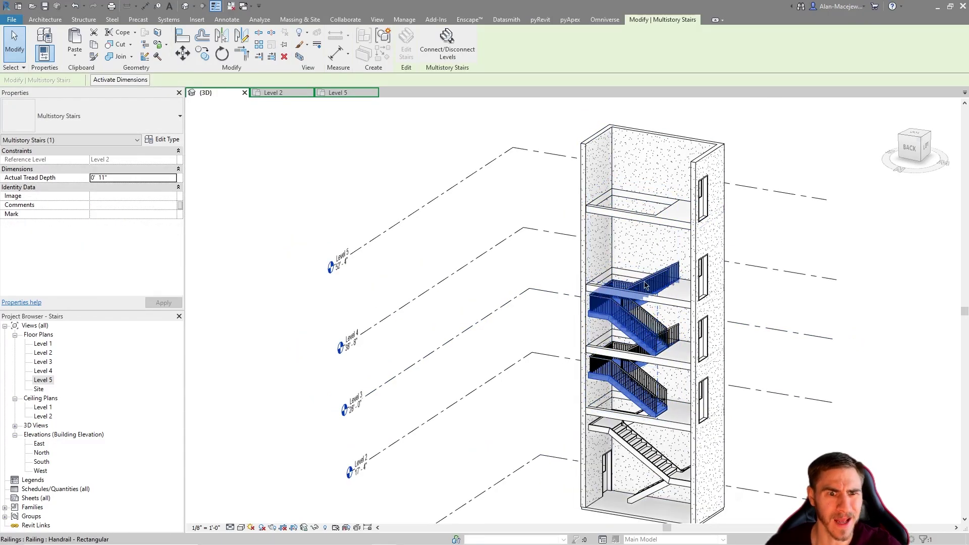
{"action": "left_click", "coordinate": [447, 43]}
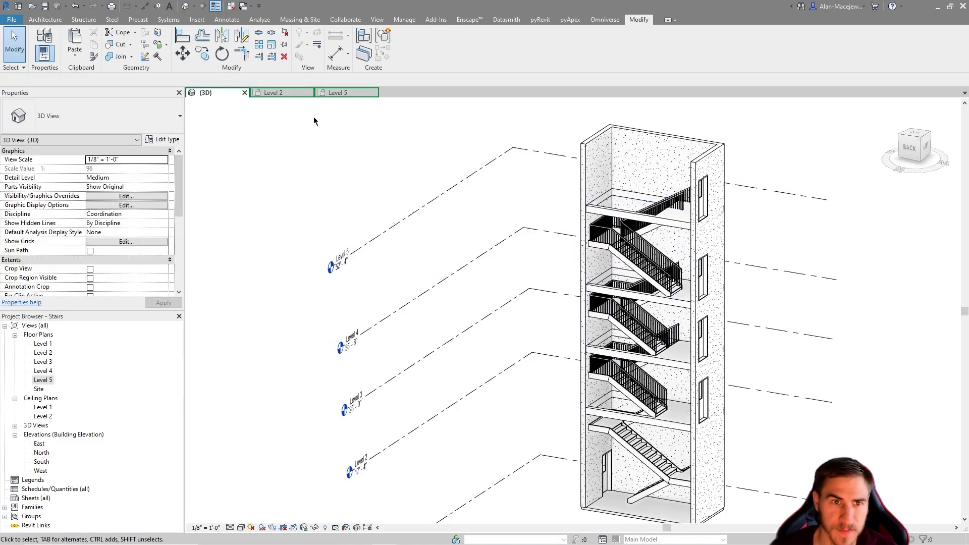
- In the Level 5 plan, shorten the top stair's upper run to 10 risers
{"action": "left_click", "coordinate": [337, 92]}
{"action": "left_click", "coordinate": [649, 292]}
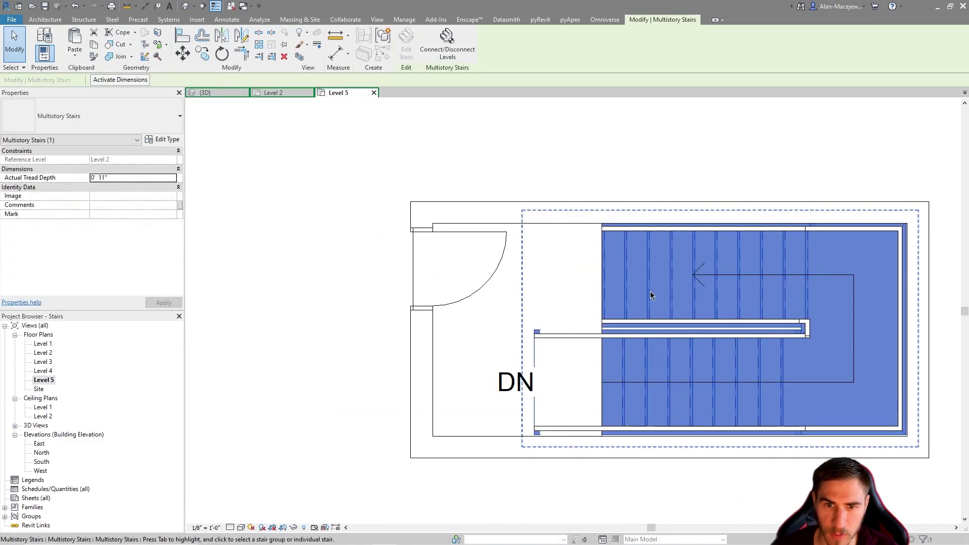
{"action": "left_click", "coordinate": [645, 292]}
{"action": "left_click", "coordinate": [408, 52]}
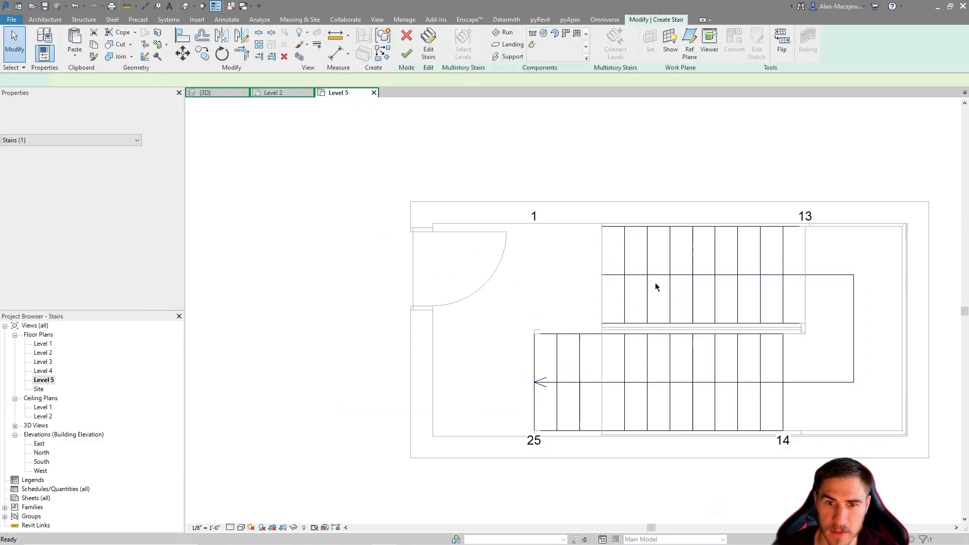
{"action": "left_click", "coordinate": [647, 279]}
{"action": "left_click_drag", "start_coordinate": [528, 278], "coordinate": [596, 278]}
{"action": "left_click", "coordinate": [406, 52]}
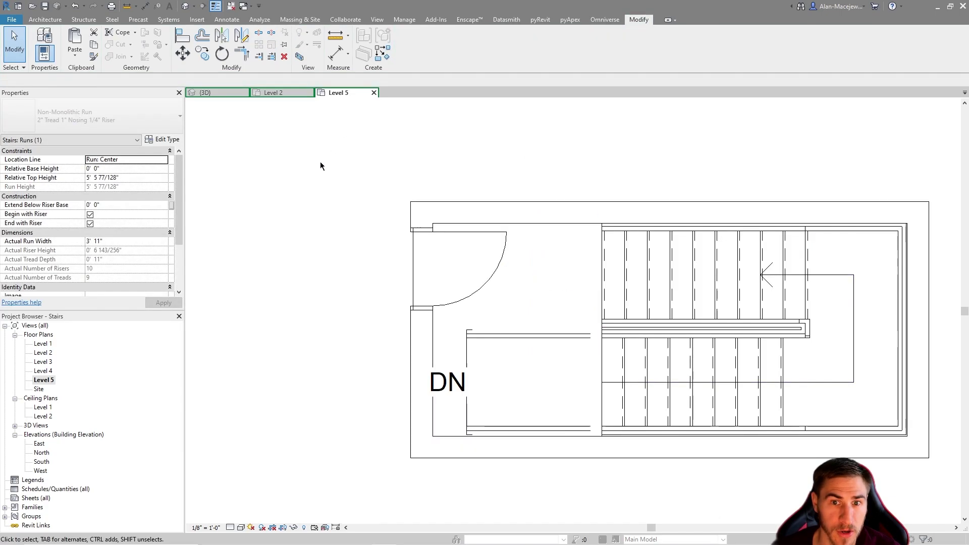
- Tab-select the top assembled stair, then clear the selection
{"action": "left_click", "coordinate": [644, 271]}
{"action": "left_click", "coordinate": [647, 272]}
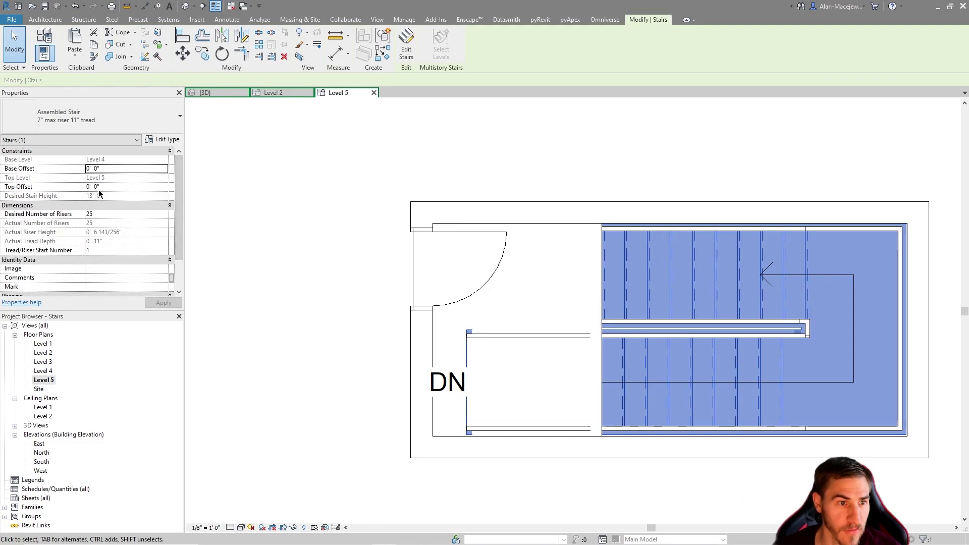
{"action": "key", "text": "Escape"}
- Start a new stair with Base Level set to Level 4 and Top Level set to Level 5
{"action": "left_click", "coordinate": [45, 19]}
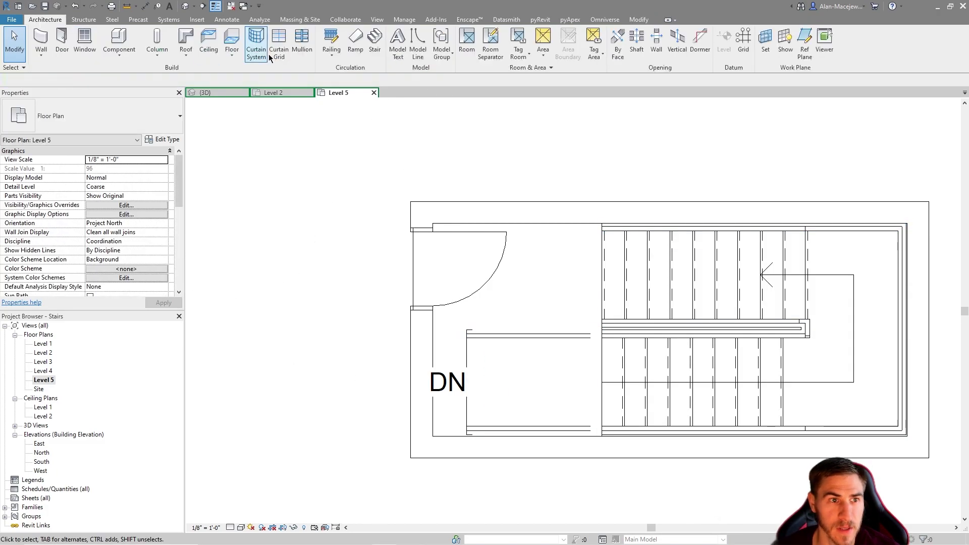
{"action": "left_click", "coordinate": [374, 40]}
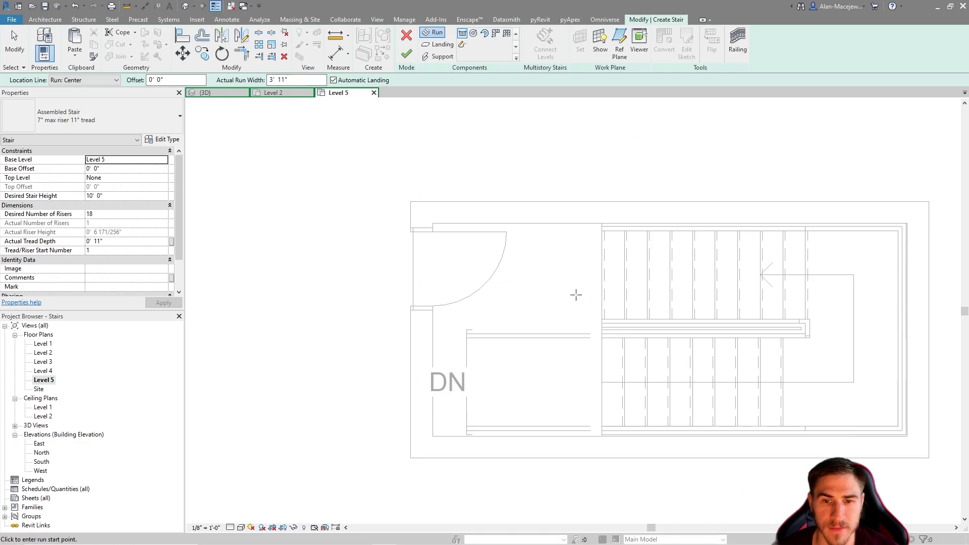
{"action": "left_click", "coordinate": [164, 160]}
{"action": "left_click", "coordinate": [161, 191]}
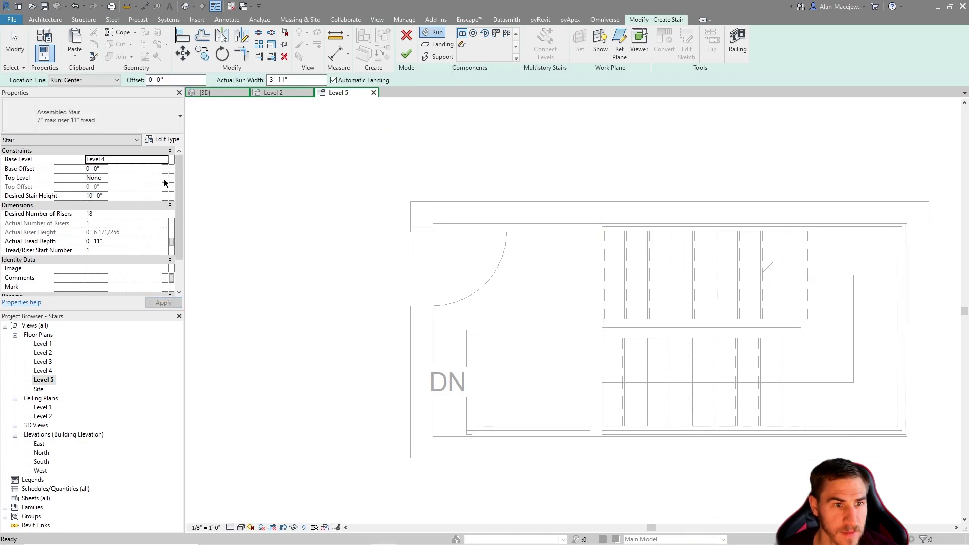
{"action": "left_click", "coordinate": [163, 178]}
{"action": "left_click", "coordinate": [103, 223]}
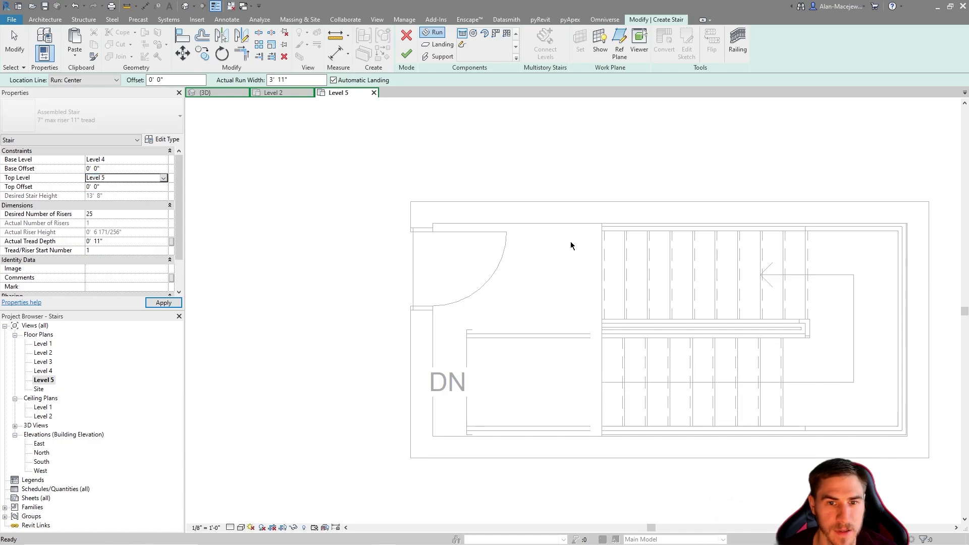
- Sketch two stair runs: a 10-riser run, then a 14-riser run back to the DN end
{"action": "left_click", "coordinate": [602, 275]}
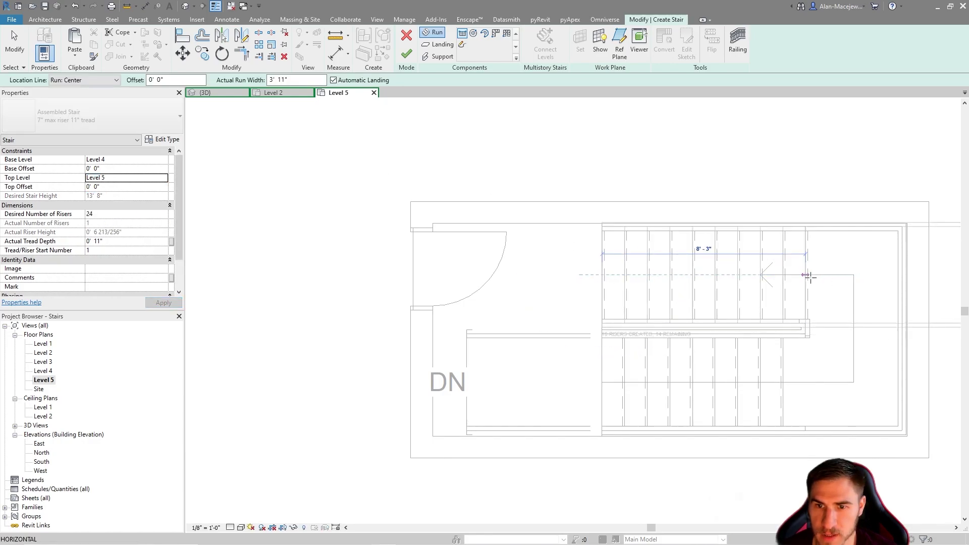
{"action": "left_click", "coordinate": [807, 275]}
{"action": "left_click", "coordinate": [782, 382]}
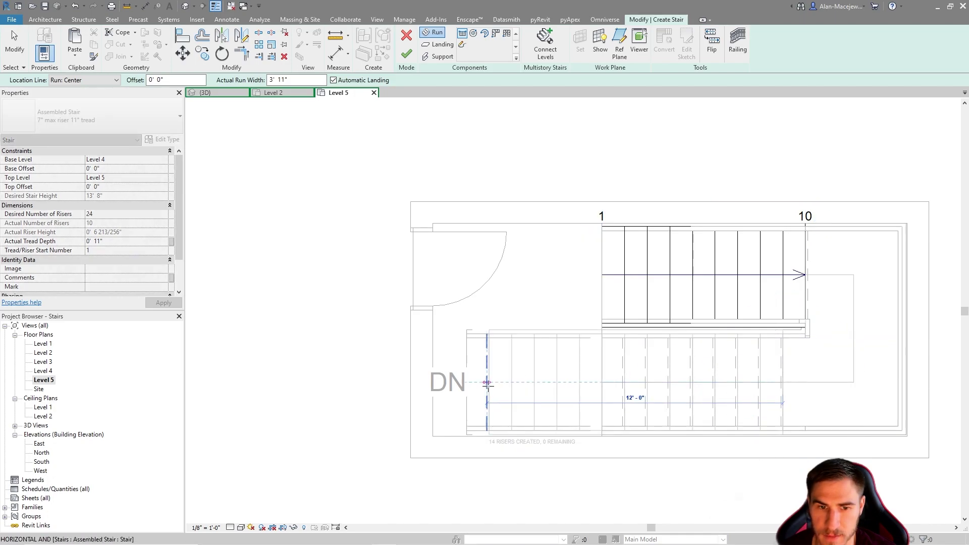
{"action": "left_click", "coordinate": [487, 383]}
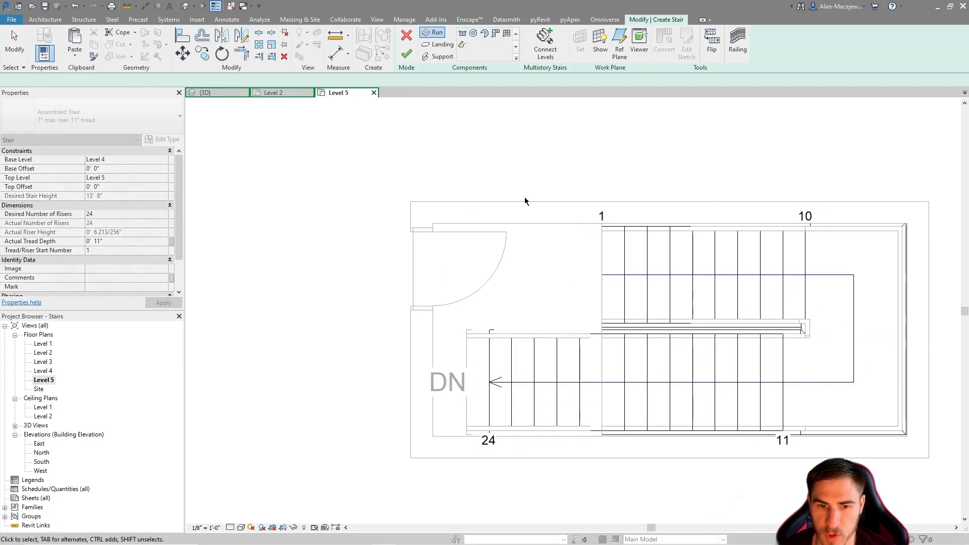
{"action": "key", "text": "Escape"}
- Check the new 24-riser stair in the {3D} view and finish the stair edit
{"action": "key", "text": "ctrl+Tab"}
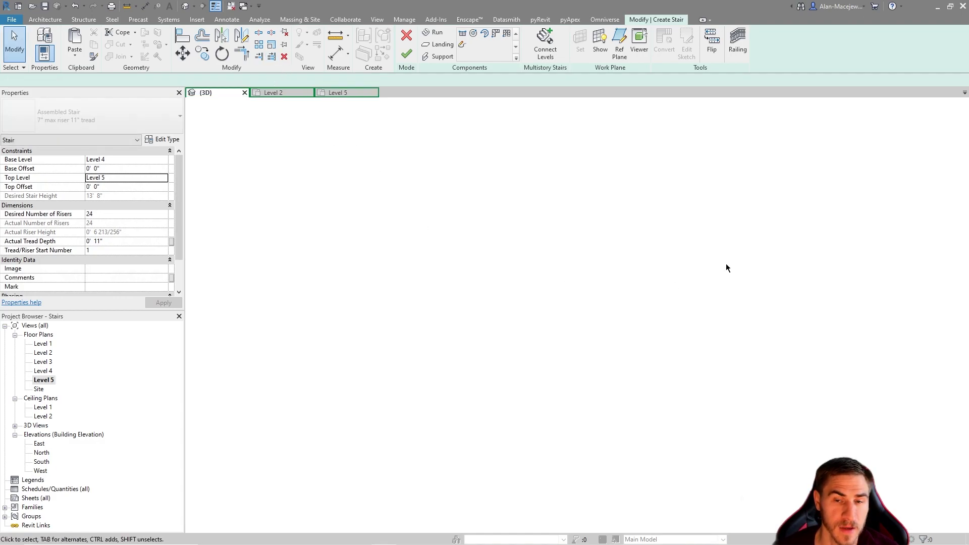
{"action": "scroll", "coordinate": [738, 244], "scroll_direction": "up", "scroll_amount": 4}
{"action": "middle_click_drag", "start_coordinate": [737, 244], "coordinate": [679, 206], "text": "shift"}
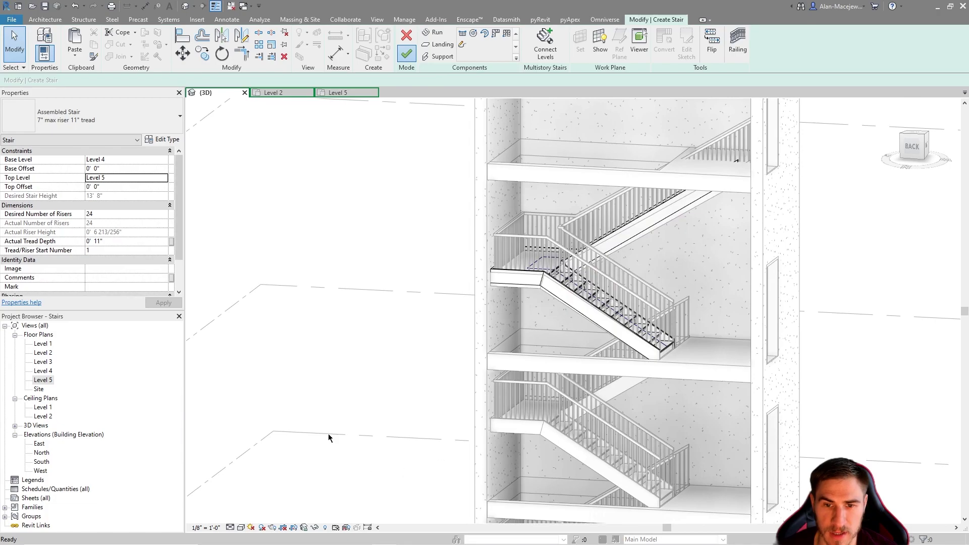
{"action": "key", "text": "Return"}
{"action": "scroll", "coordinate": [732, 268], "scroll_direction": "down", "scroll_amount": 3}
- Disconnect Level 5 from the multistory stair
{"action": "key", "text": "Escape"}
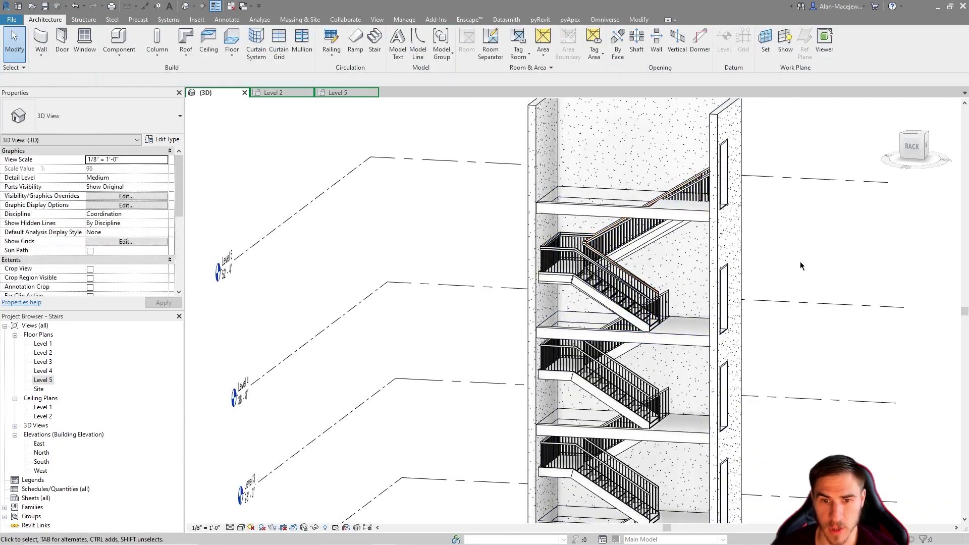
{"action": "scroll", "coordinate": [752, 283], "scroll_direction": "up", "scroll_amount": 1}
{"action": "left_click", "coordinate": [624, 357]}
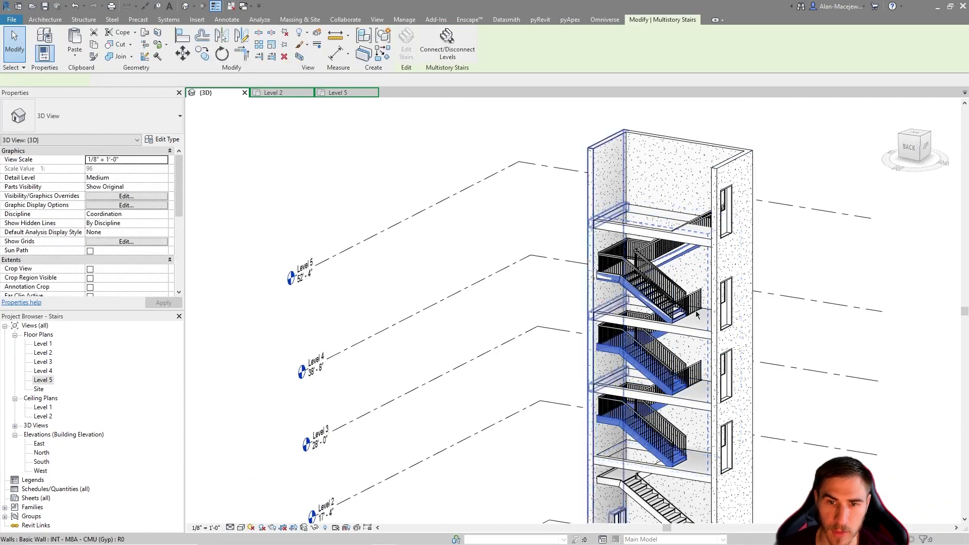
{"action": "left_click", "coordinate": [447, 45]}
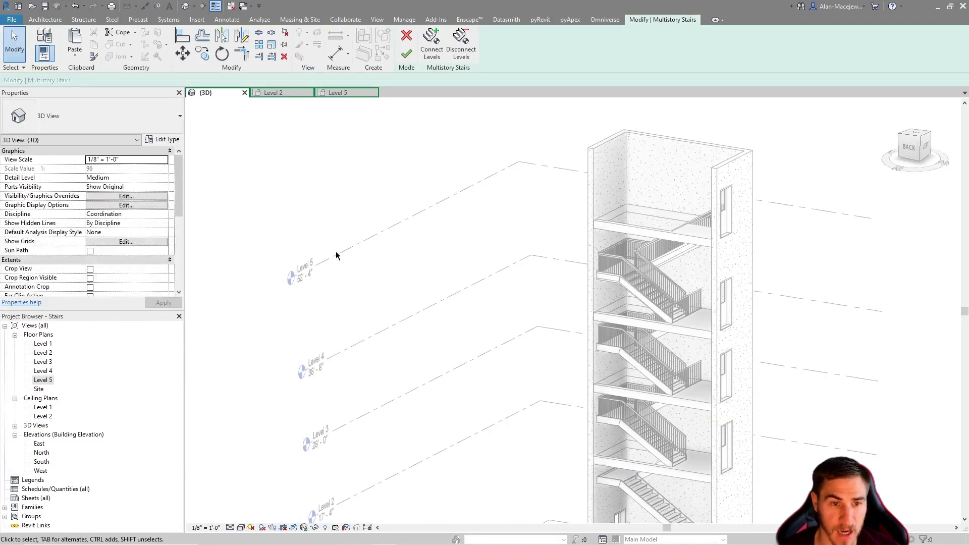
{"action": "left_click", "coordinate": [373, 164]}
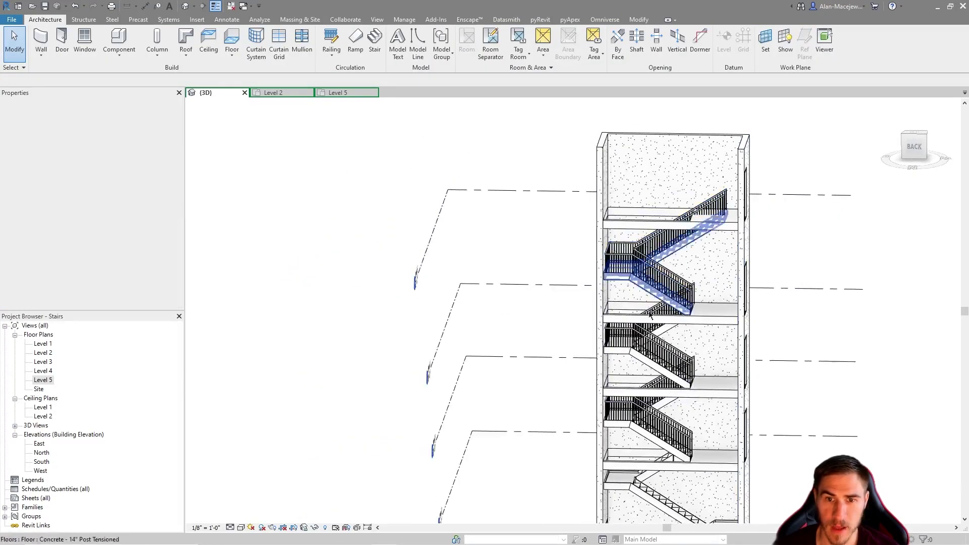
- Set the stair shaft opening's Top Constraint to Level 4
{"action": "left_click", "coordinate": [664, 197]}
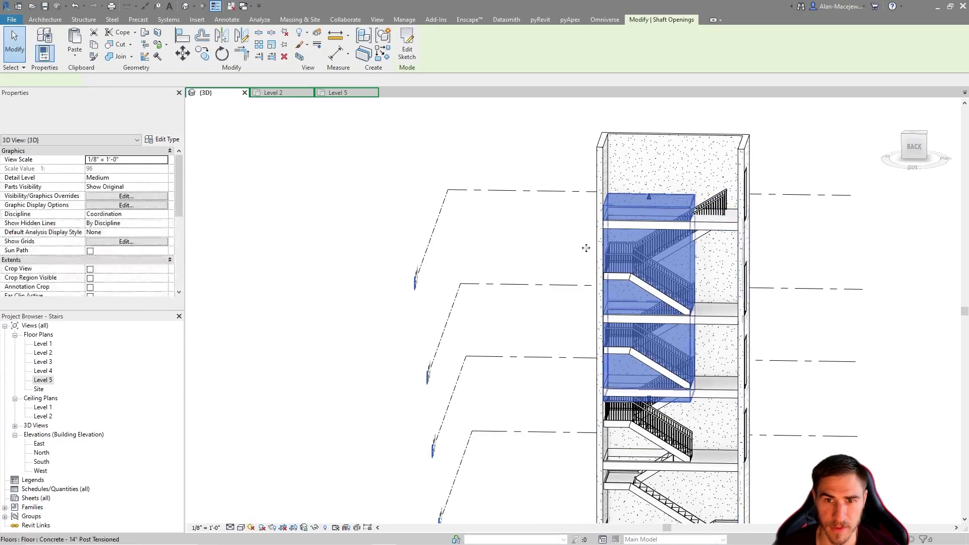
{"action": "middle_click_drag", "start_coordinate": [664, 196], "coordinate": [555, 200], "text": "shift"}
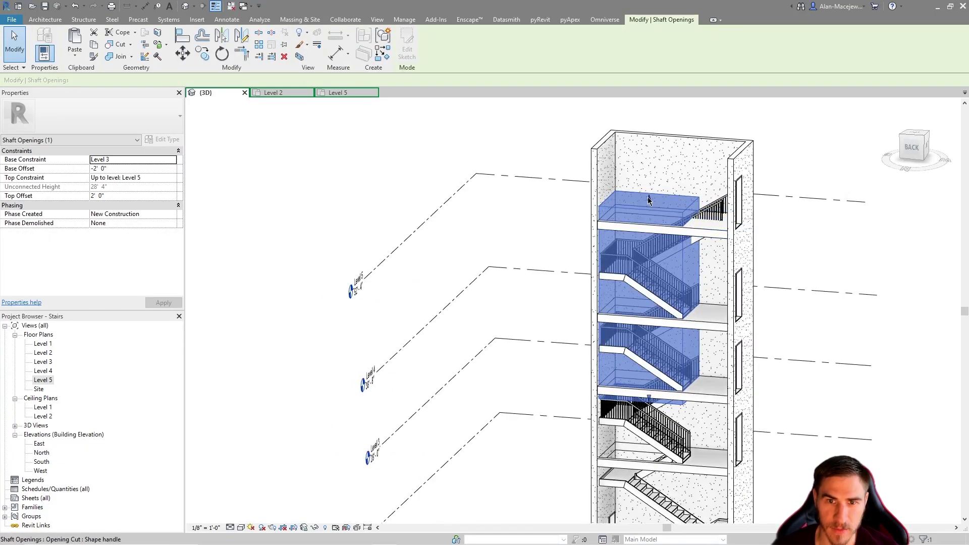
{"action": "left_click", "coordinate": [173, 177]}
{"action": "left_click", "coordinate": [126, 215]}
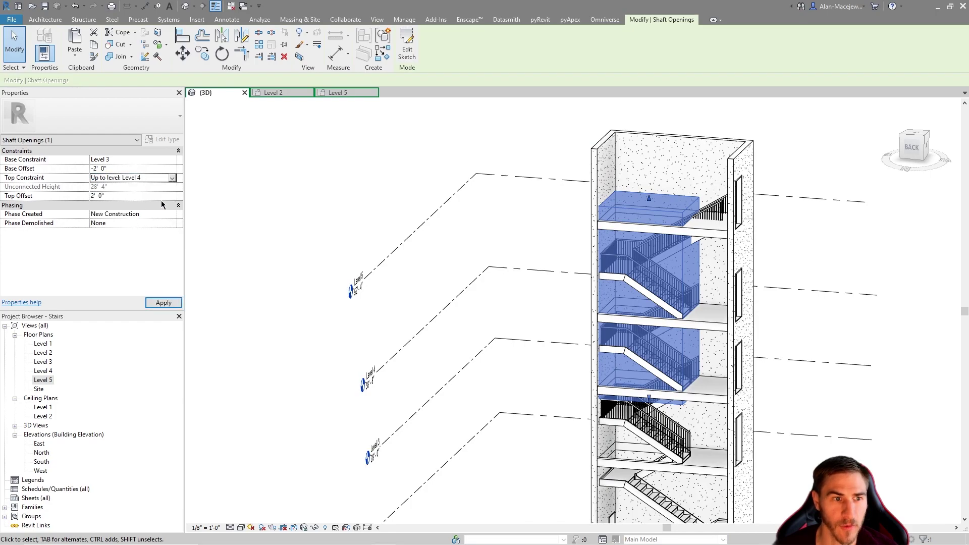
{"action": "key", "text": "Escape"}
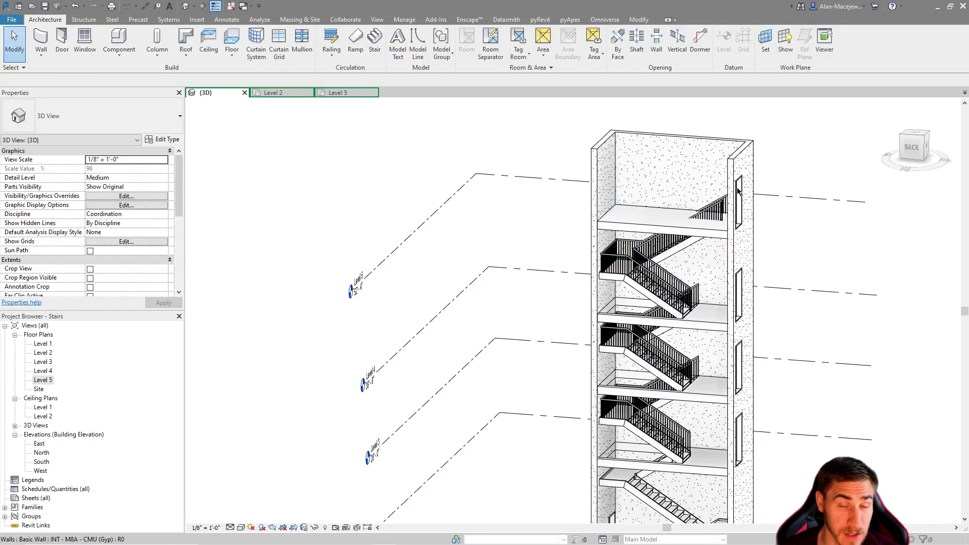
{"action": "scroll", "coordinate": [694, 238], "scroll_direction": "up", "scroll_amount": 2}
{"action": "middle_click_drag", "start_coordinate": [671, 414], "coordinate": [715, 404], "text": "shift"}
{"action": "left_click", "coordinate": [697, 348]}
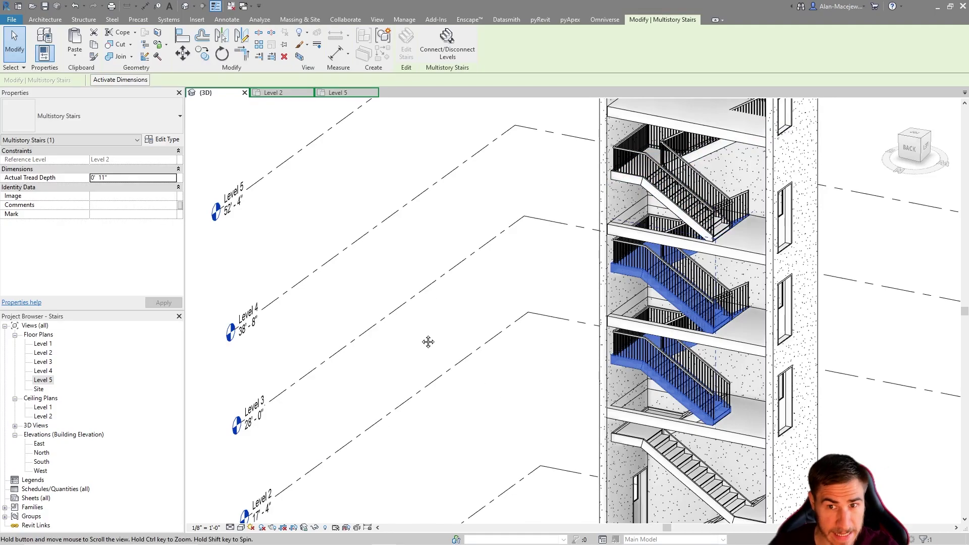
{"action": "middle_click_drag", "start_coordinate": [433, 329], "coordinate": [407, 410]}
{"action": "scroll", "coordinate": [703, 309], "scroll_direction": "down", "scroll_amount": 3}
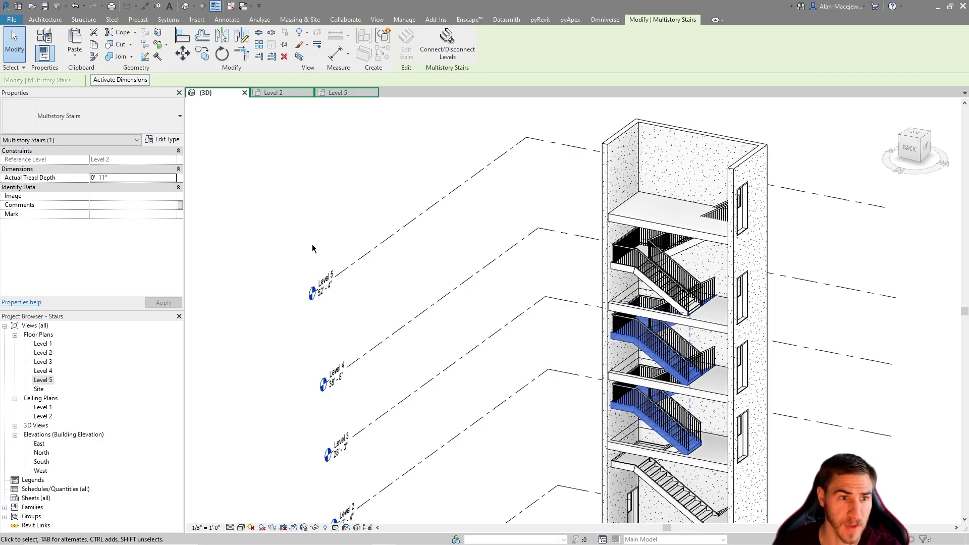
{"action": "left_click", "coordinate": [161, 139]}
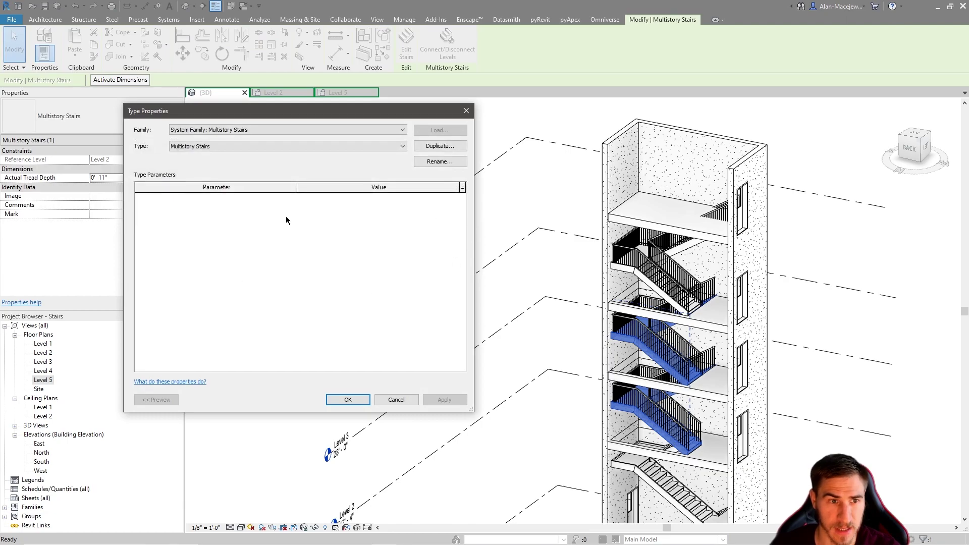
{"action": "key", "text": "Escape"}
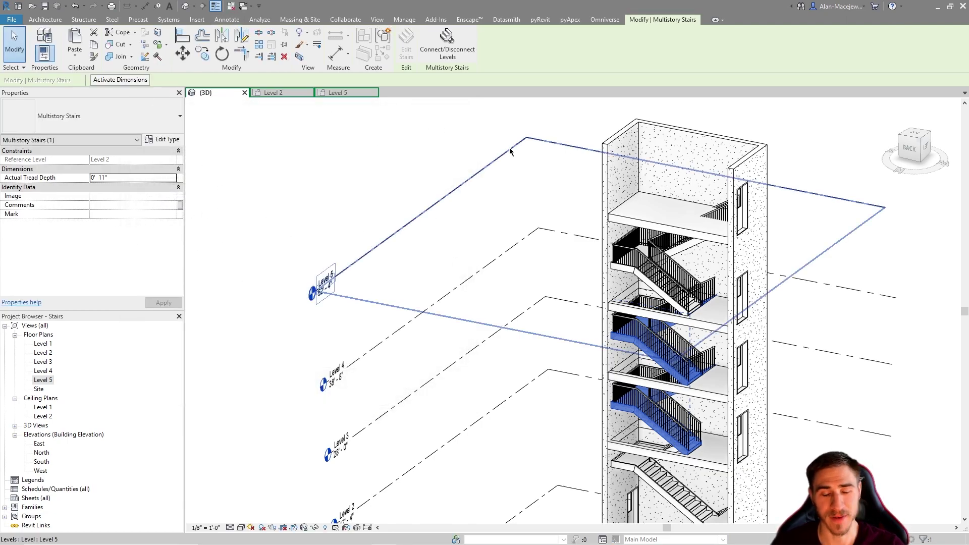
{"action": "middle_click_drag", "start_coordinate": [411, 195], "coordinate": [408, 284]}
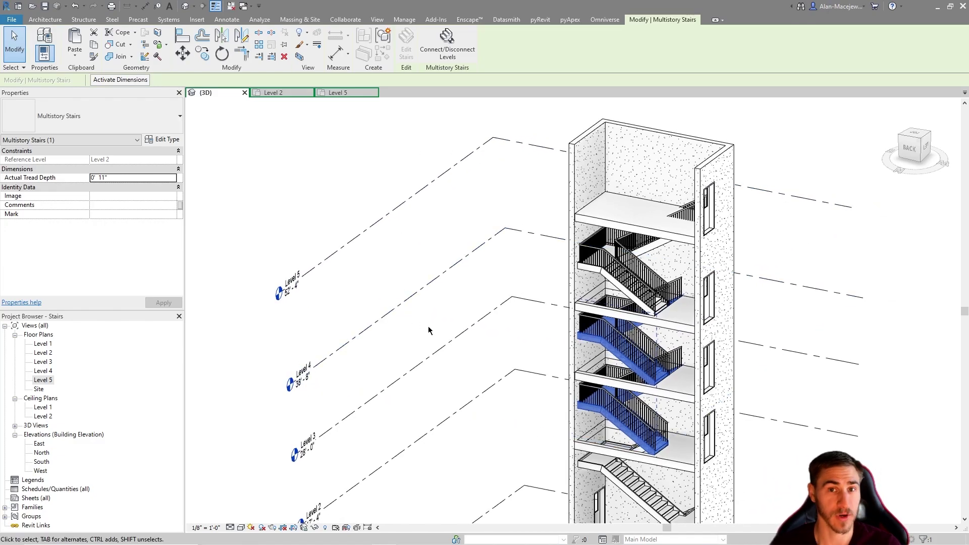